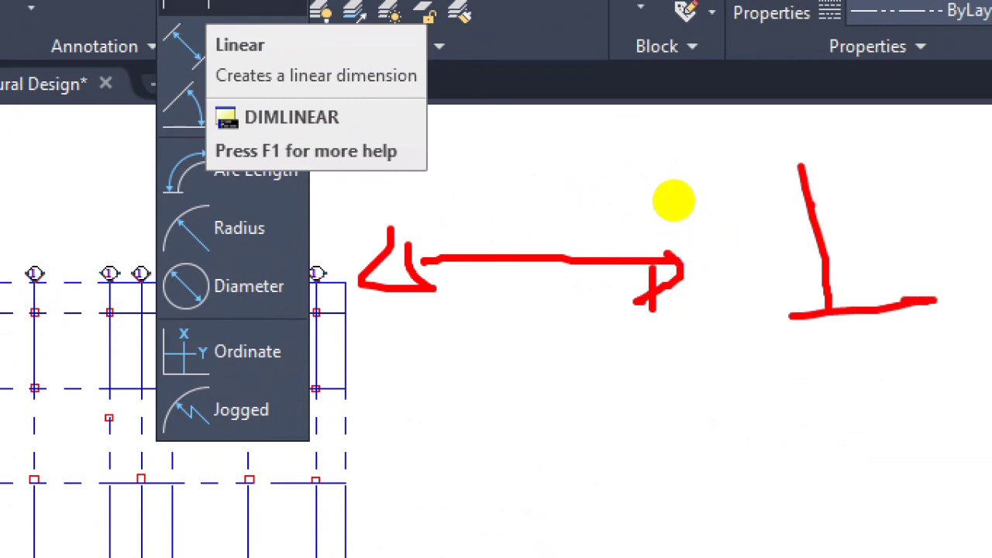
Review the available dimension types, in particular Linear, Aligned, Angular and Arc Length
{"action": "left_click_drag", "start_coordinate": [752, 151], "coordinate": [869, 151]}
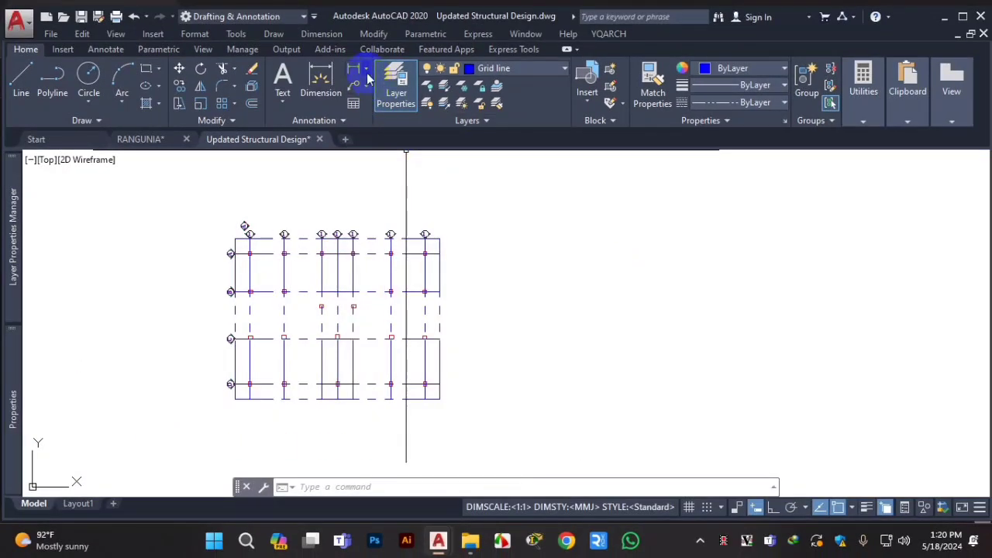
{"action": "left_click", "coordinate": [366, 70]}
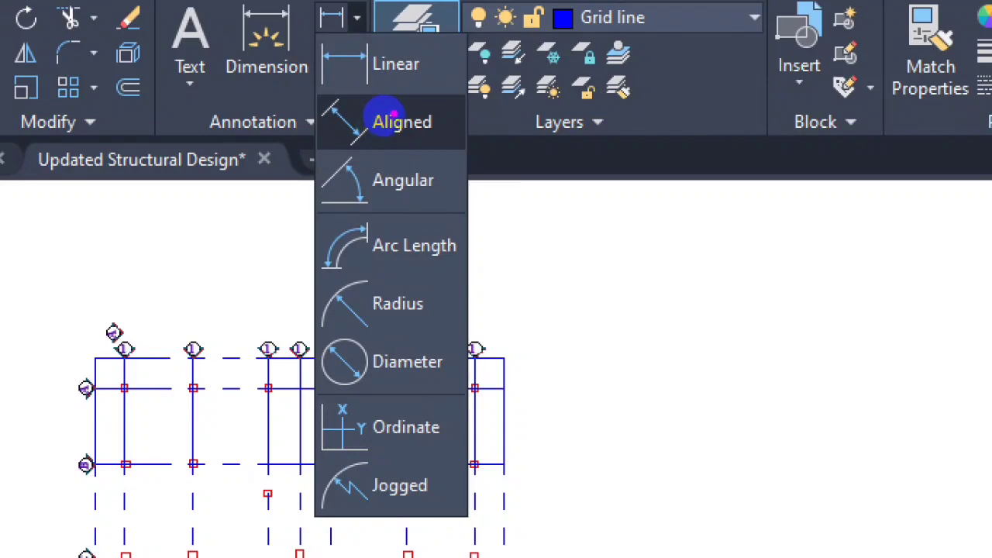
{"action": "left_click_drag", "start_coordinate": [364, 129], "coordinate": [385, 116]}
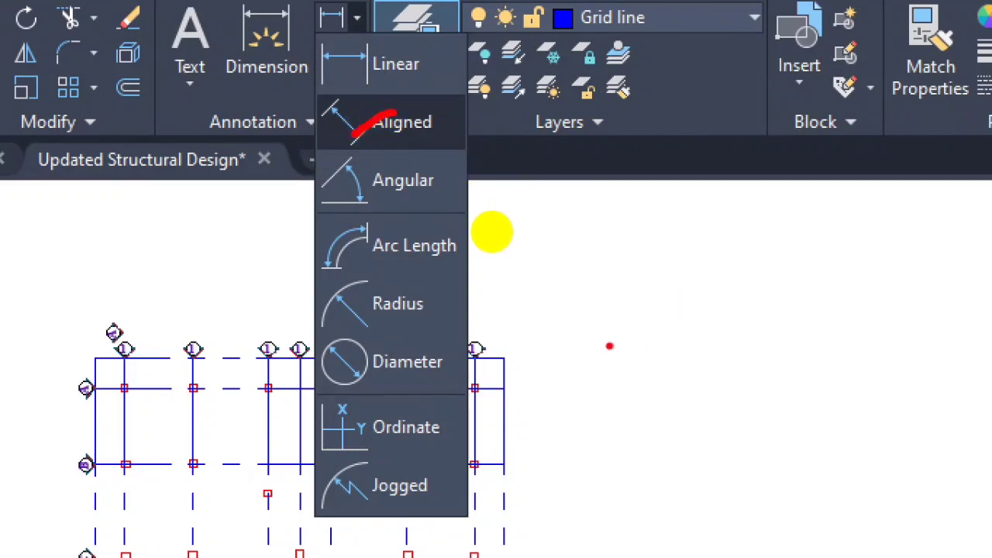
{"action": "mouse_move", "coordinate": [606, 342]}
{"action": "left_mouse_down"}
{"action": "mouse_move", "coordinate": [756, 234]}
{"action": "mouse_move", "coordinate": [768, 276]}
{"action": "left_mouse_up"}
{"action": "left_click_drag", "start_coordinate": [579, 323], "coordinate": [658, 391]}
{"action": "left_click_drag", "start_coordinate": [400, 141], "coordinate": [493, 140]}
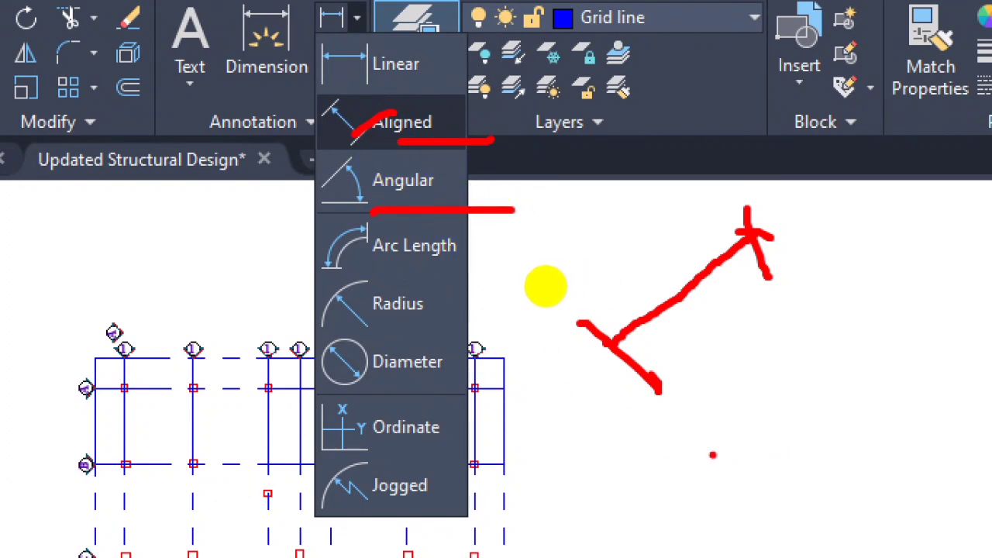
{"action": "left_click_drag", "start_coordinate": [664, 443], "coordinate": [957, 450]}
{"action": "left_click_drag", "start_coordinate": [852, 270], "coordinate": [633, 468]}
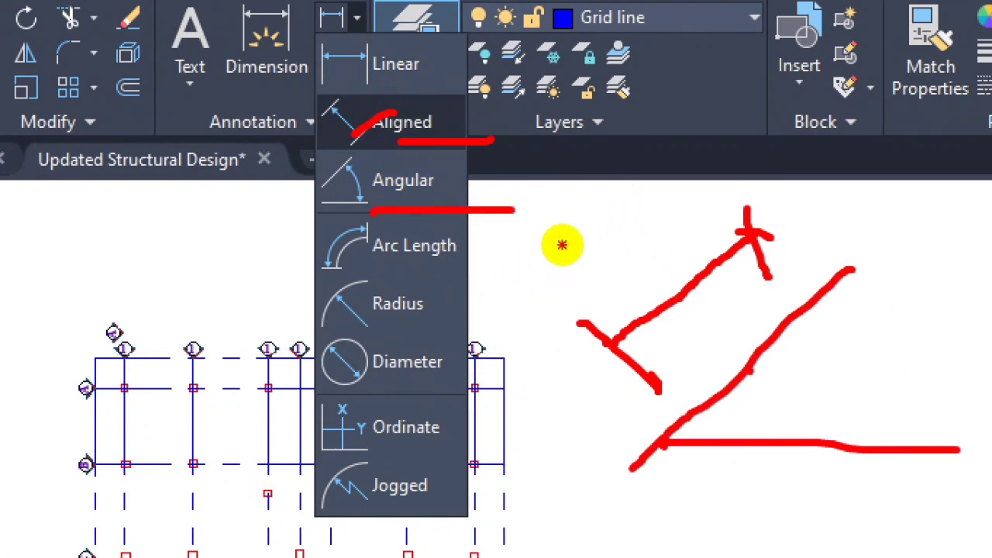
{"action": "left_click_drag", "start_coordinate": [750, 368], "coordinate": [788, 451]}
{"action": "left_click_drag", "start_coordinate": [835, 353], "coordinate": [836, 418]}
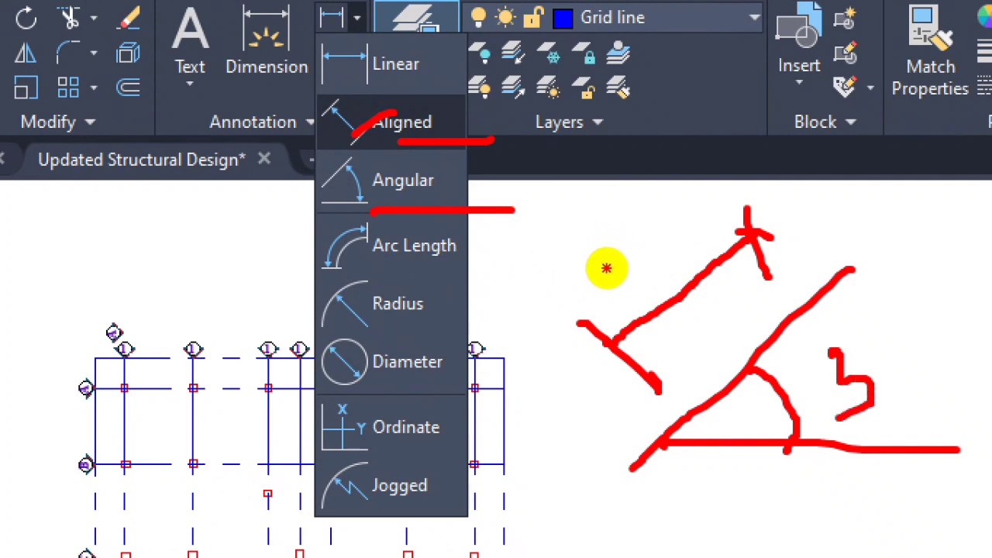
{"action": "mouse_move", "coordinate": [855, 337]}
{"action": "left_mouse_down"}
{"action": "mouse_move", "coordinate": [780, 336]}
{"action": "mouse_move", "coordinate": [893, 361]}
{"action": "left_mouse_up"}
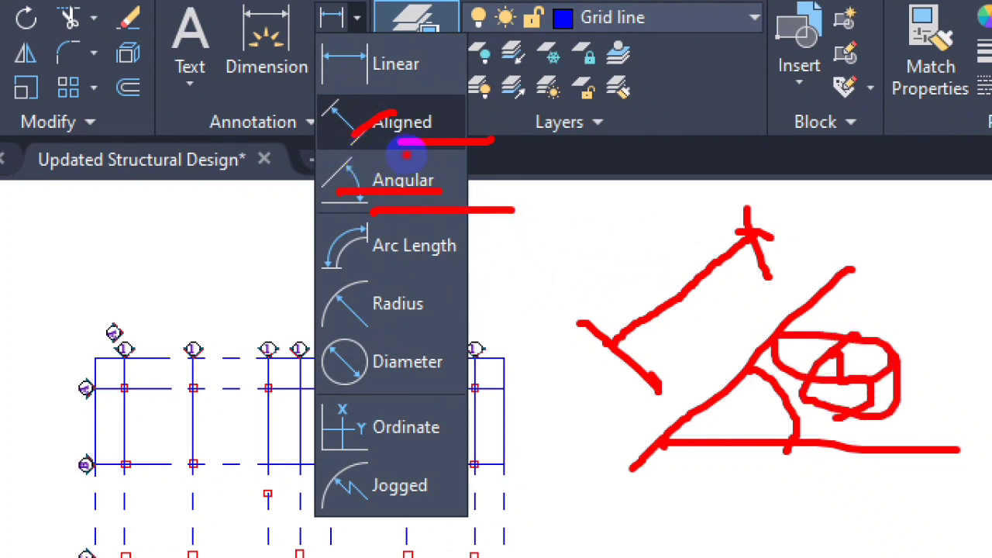
{"action": "mouse_move", "coordinate": [46, 310]}
{"action": "left_mouse_down"}
{"action": "mouse_move", "coordinate": [88, 240]}
{"action": "mouse_move", "coordinate": [213, 236]}
{"action": "mouse_move", "coordinate": [205, 268]}
{"action": "left_mouse_up"}
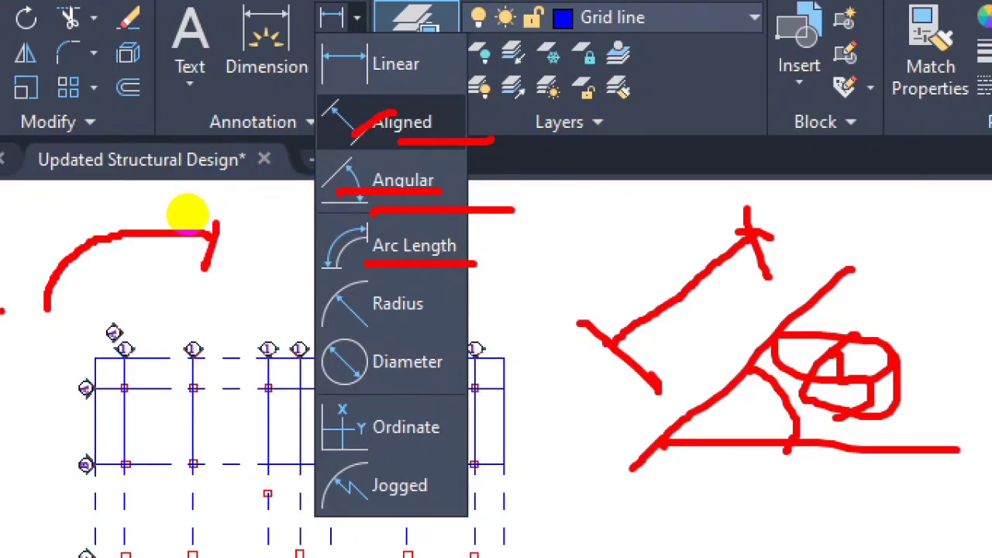
{"action": "mouse_move", "coordinate": [23, 294]}
{"action": "left_mouse_down"}
{"action": "mouse_move", "coordinate": [39, 226]}
{"action": "mouse_move", "coordinate": [229, 216]}
{"action": "left_mouse_up"}
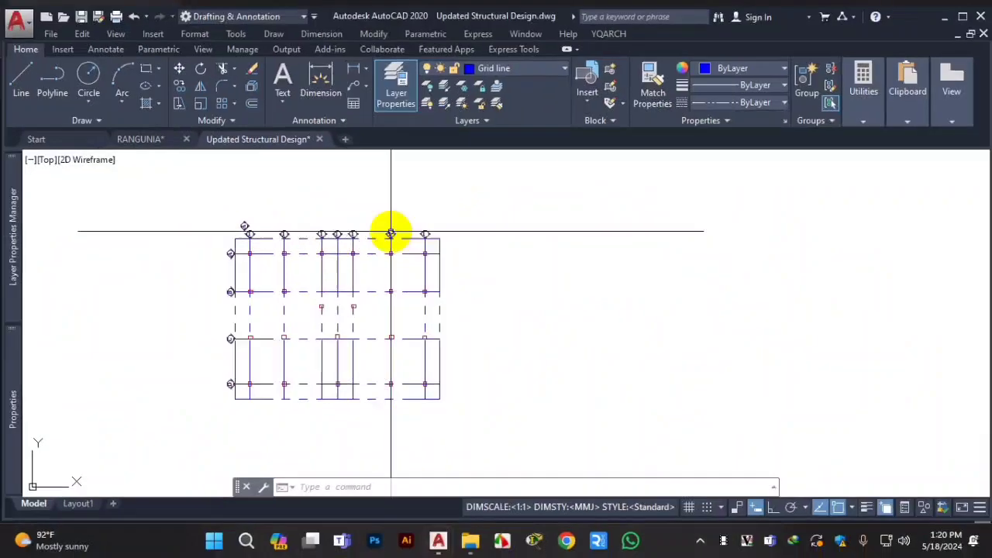
{"action": "scroll", "coordinate": [240, 233], "scroll_direction": "up", "scroll_amount": 5}
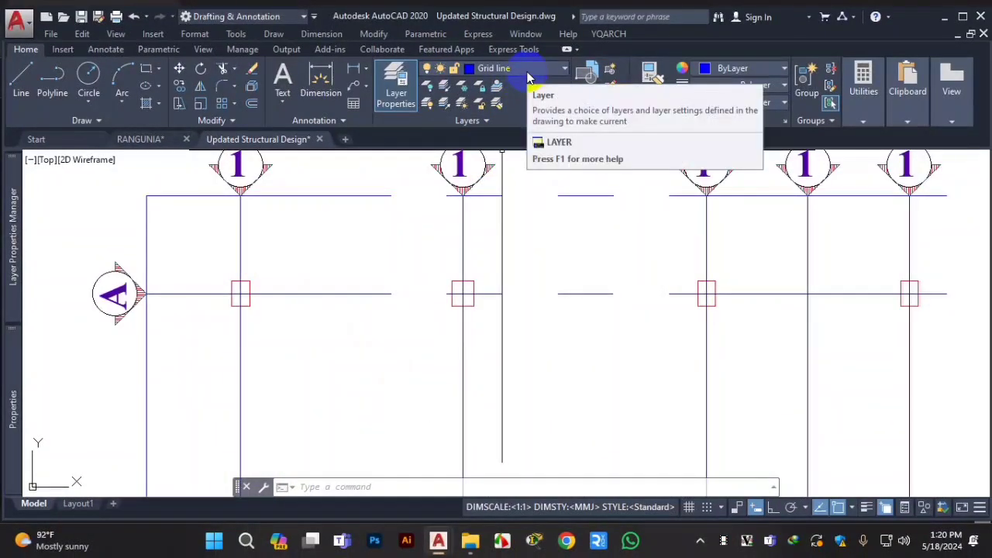
{"action": "left_click", "coordinate": [12, 248]}
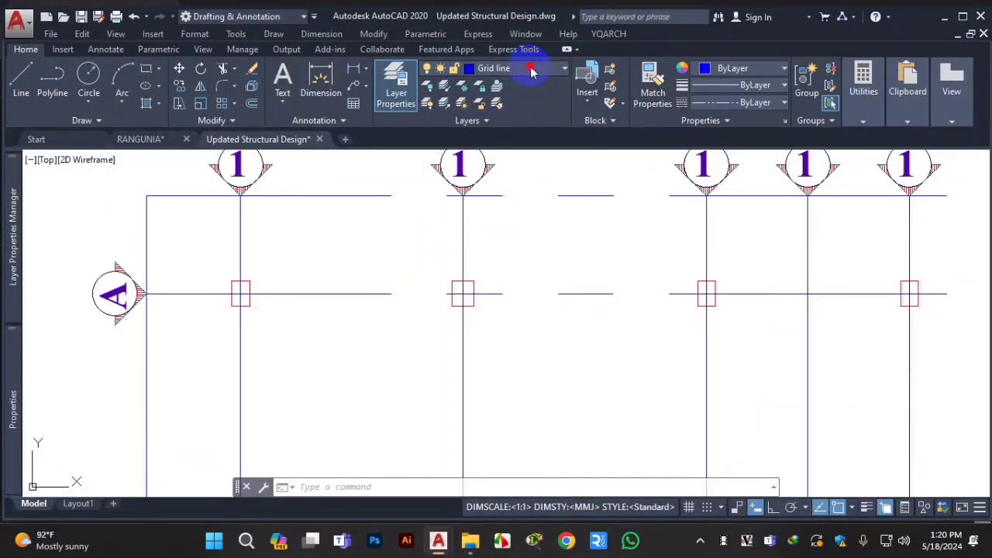
{"action": "left_click", "coordinate": [551, 71]}
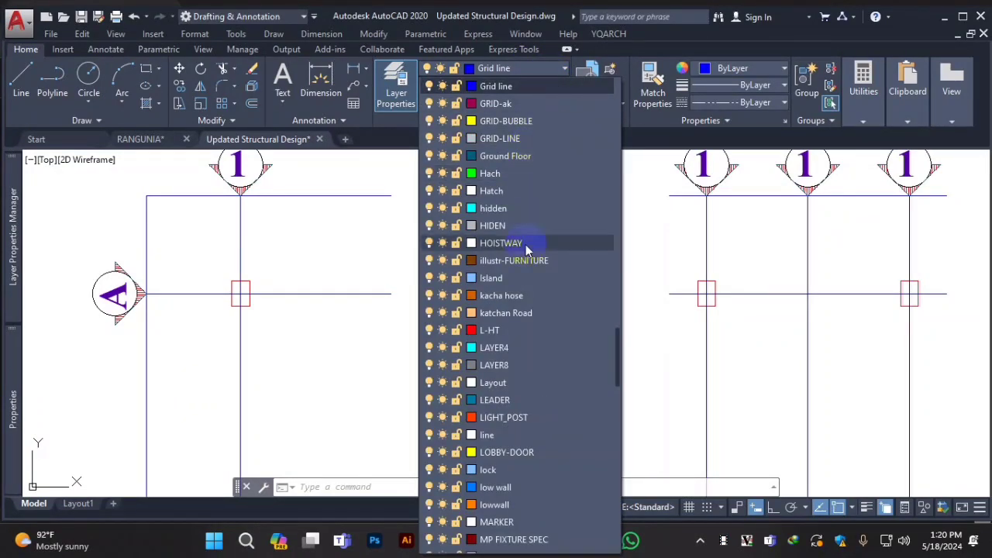
{"action": "scroll", "coordinate": [529, 264], "scroll_direction": "up", "scroll_amount": 10}
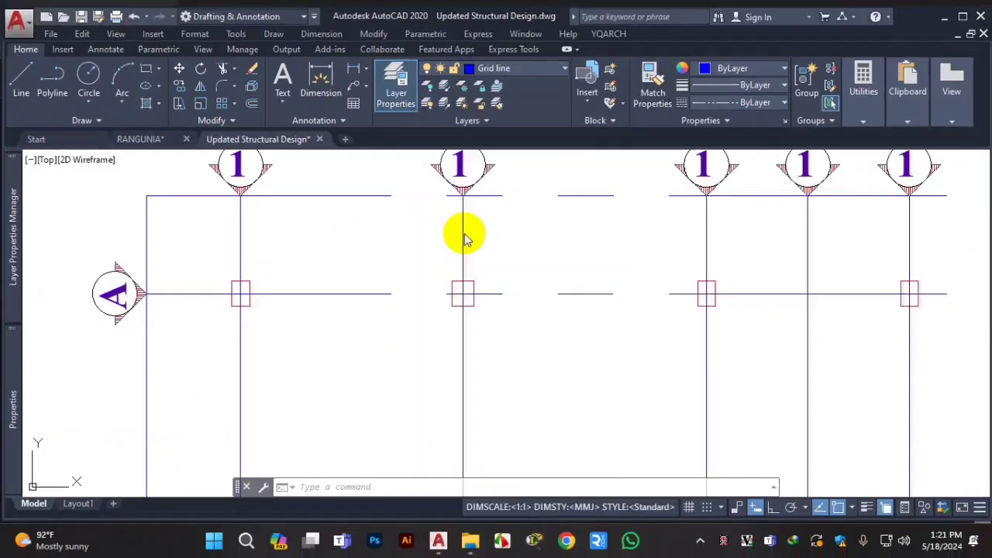
Examine the grid spacing and column offset dimensions around columns C1 and C2 on grid line A of the finished column layout
{"action": "scroll", "coordinate": [432, 287], "scroll_direction": "down", "scroll_amount": 18}
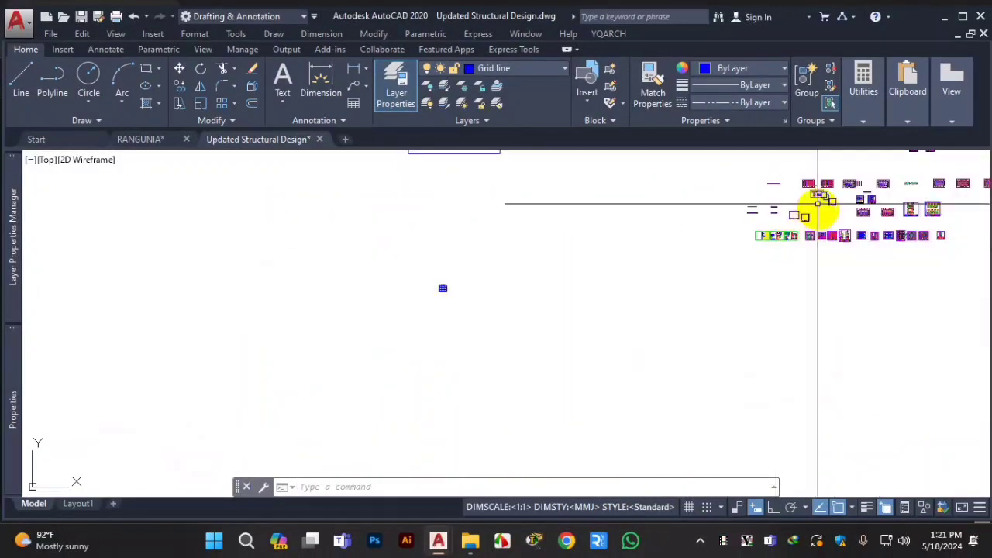
{"action": "scroll", "coordinate": [819, 203], "scroll_direction": "up", "scroll_amount": 10}
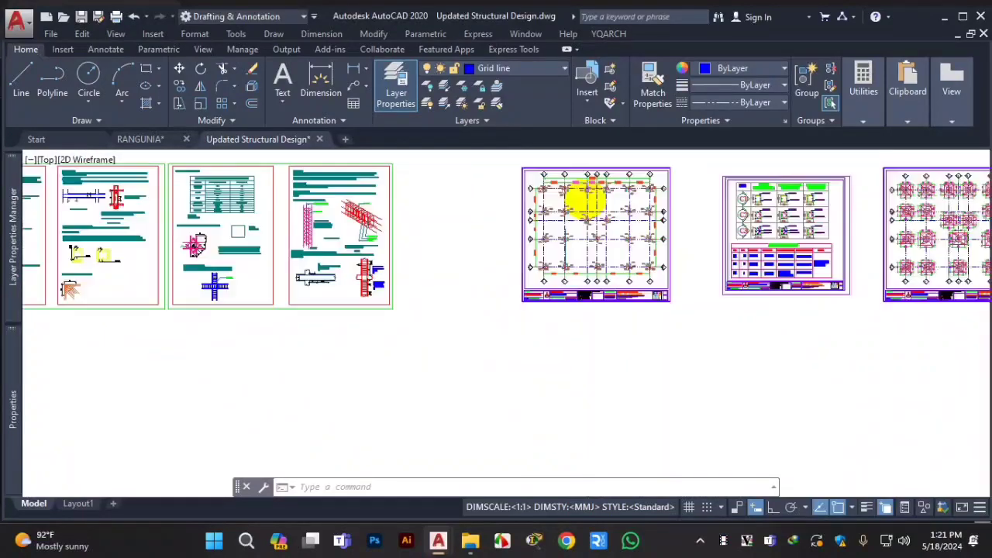
{"action": "scroll", "coordinate": [585, 200], "scroll_direction": "up", "scroll_amount": 10}
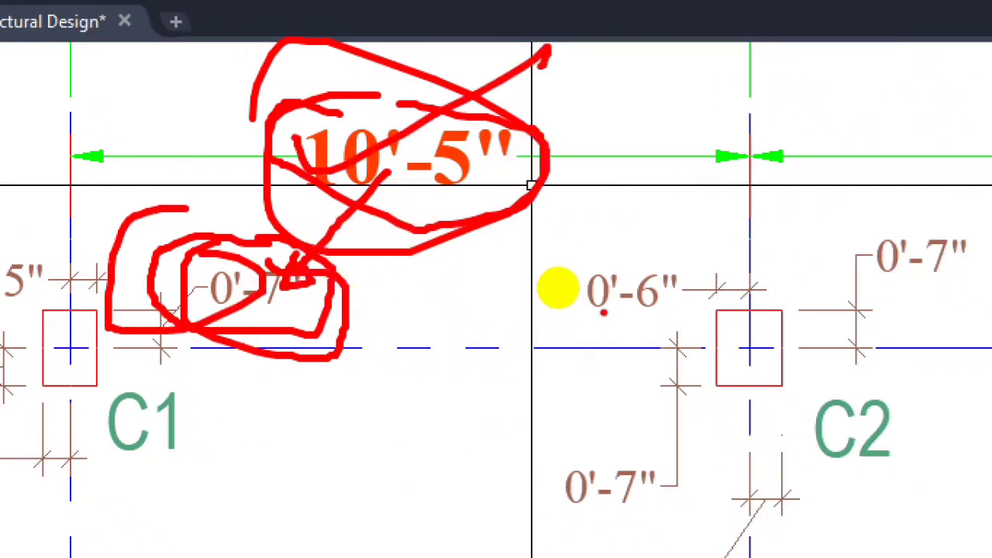
{"action": "left_click_drag", "start_coordinate": [604, 284], "coordinate": [702, 226]}
{"action": "left_click_drag", "start_coordinate": [358, 96], "coordinate": [738, 151]}
{"action": "left_click_drag", "start_coordinate": [629, 207], "coordinate": [532, 190]}
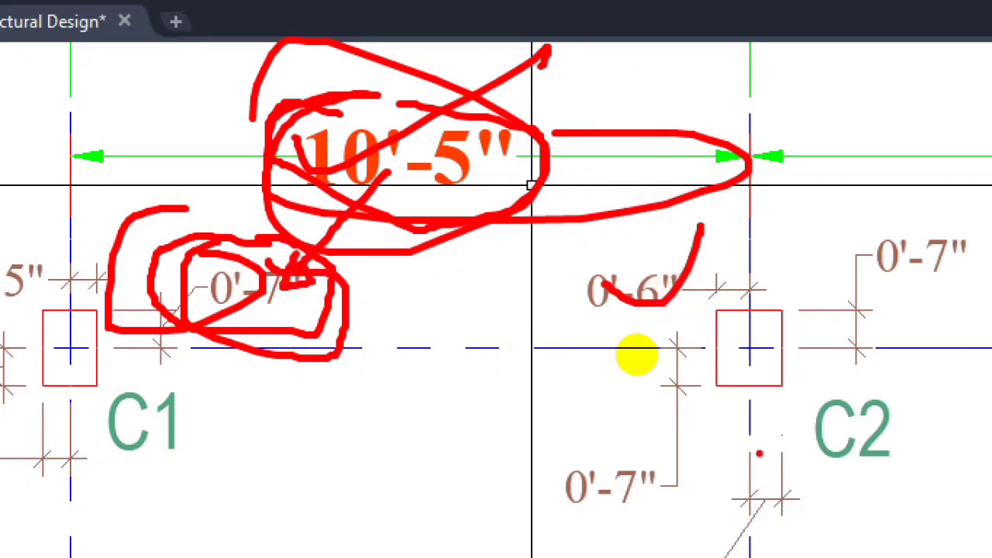
{"action": "mouse_move", "coordinate": [661, 468]}
{"action": "left_mouse_down"}
{"action": "mouse_move", "coordinate": [581, 461]}
{"action": "mouse_move", "coordinate": [572, 518]}
{"action": "mouse_move", "coordinate": [657, 467]}
{"action": "left_mouse_up"}
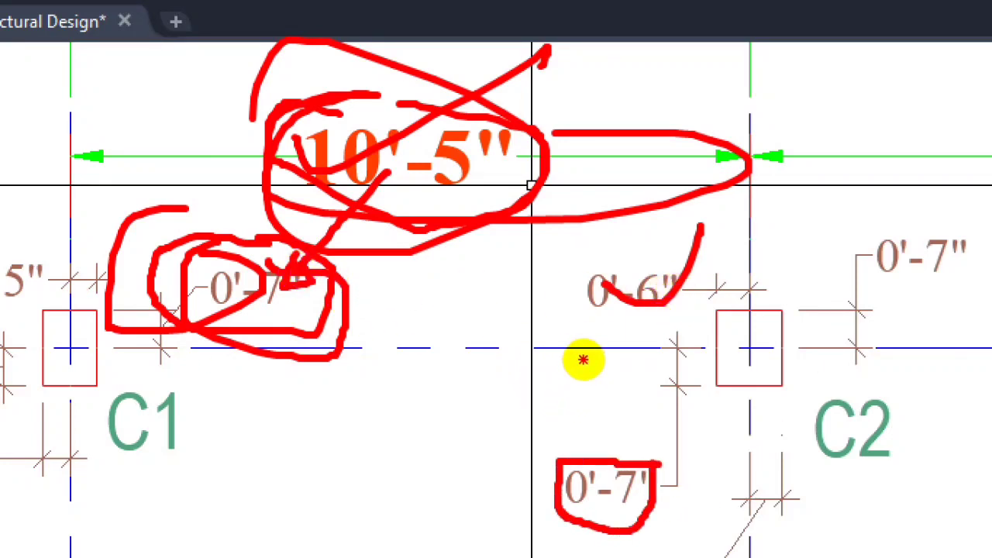
{"action": "mouse_move", "coordinate": [471, 146]}
{"action": "left_mouse_down"}
{"action": "mouse_move", "coordinate": [455, 204]}
{"action": "mouse_move", "coordinate": [492, 202]}
{"action": "left_mouse_up"}
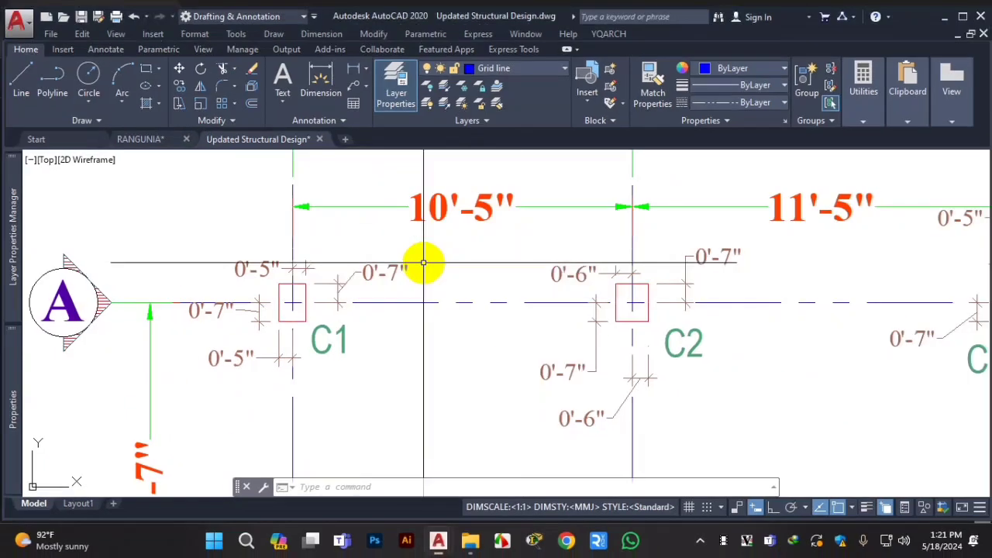
Examine the dimension style on the C1 pedestal section in the column schedule sheet, including its circular end symbols
{"action": "scroll", "coordinate": [421, 261], "scroll_direction": "down", "scroll_amount": 6}
{"action": "scroll", "coordinate": [617, 287], "scroll_direction": "up", "scroll_amount": 10}
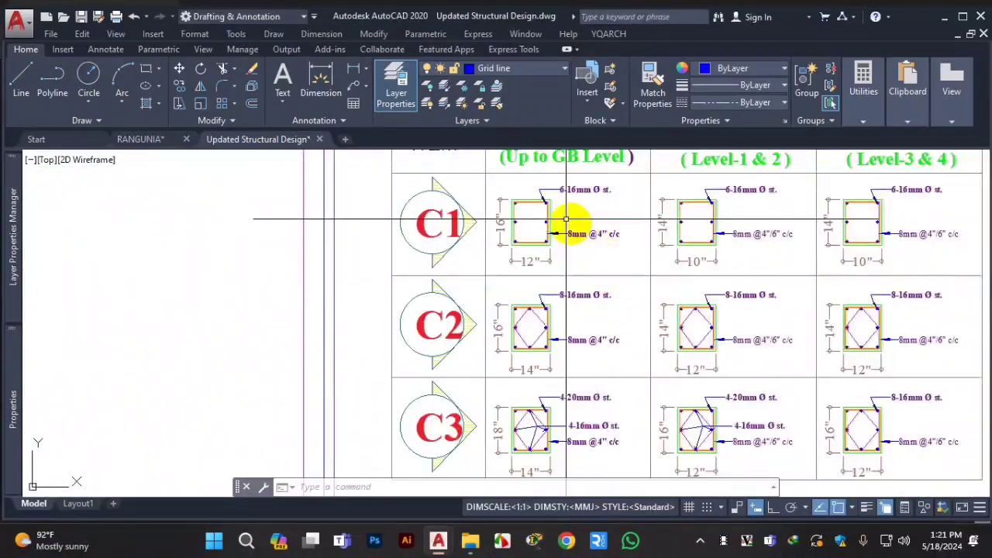
{"action": "scroll", "coordinate": [470, 236], "scroll_direction": "up", "scroll_amount": 5}
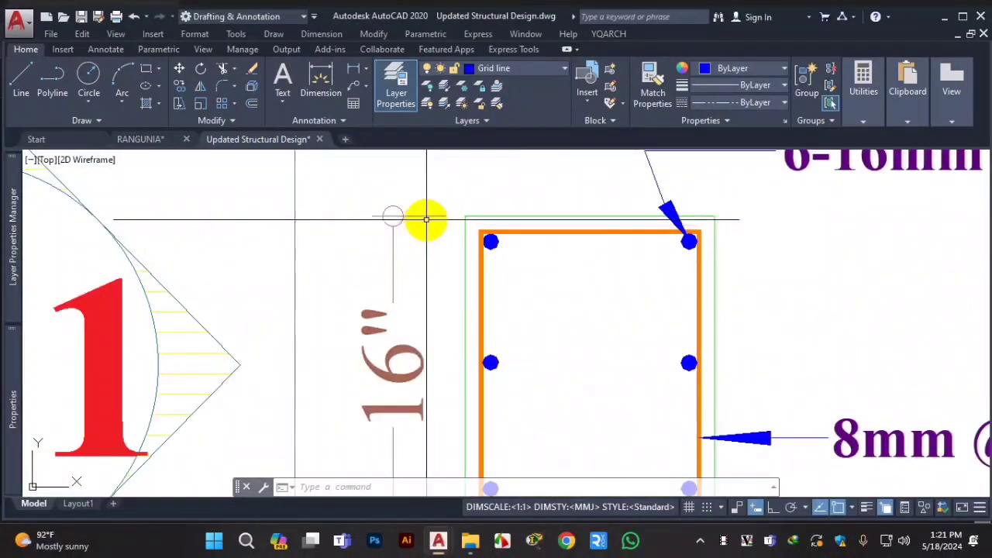
{"action": "scroll", "coordinate": [435, 217], "scroll_direction": "down", "scroll_amount": 2}
{"action": "scroll", "coordinate": [429, 201], "scroll_direction": "up", "scroll_amount": 2}
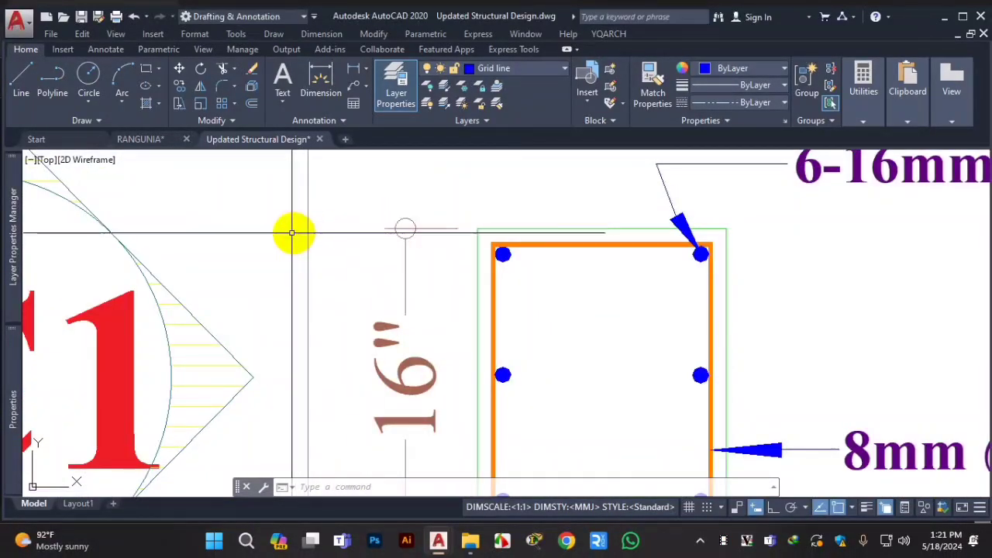
{"action": "scroll", "coordinate": [412, 227], "scroll_direction": "up", "scroll_amount": 2}
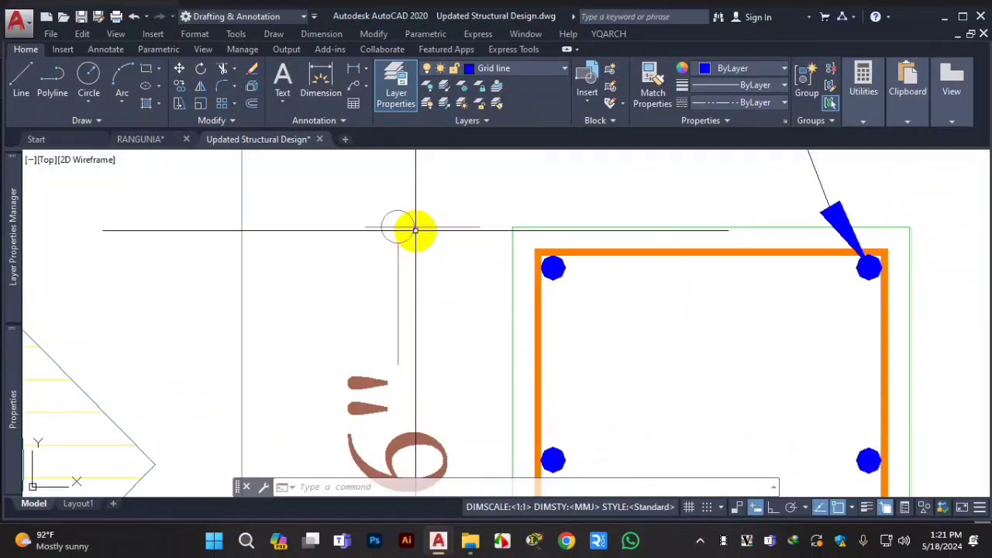
{"action": "scroll", "coordinate": [415, 230], "scroll_direction": "down", "scroll_amount": 2}
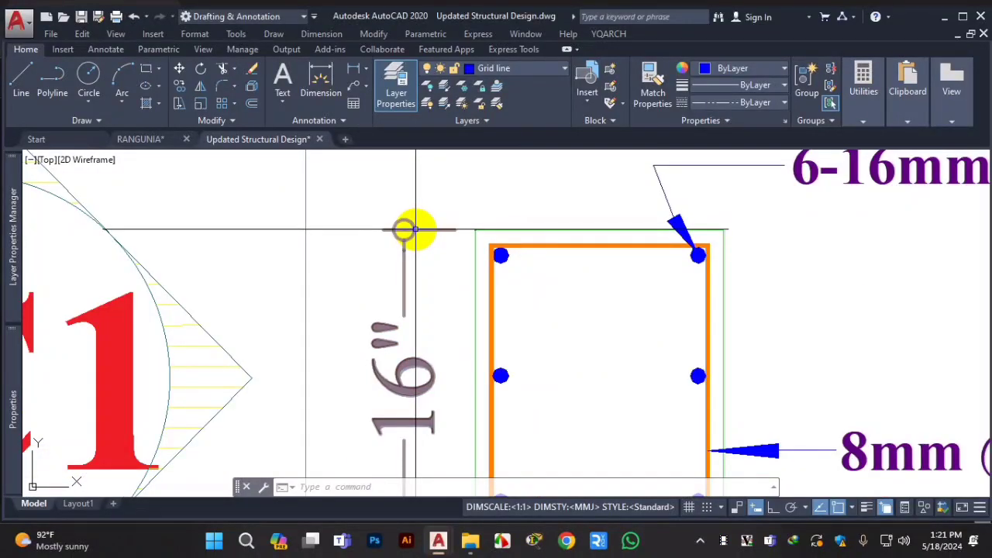
{"action": "scroll", "coordinate": [414, 230], "scroll_direction": "down", "scroll_amount": 8}
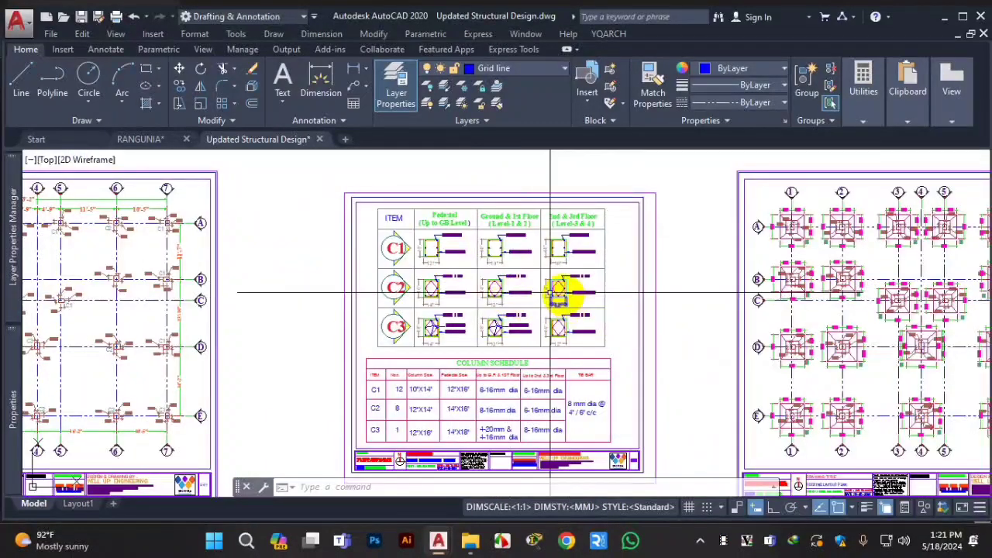
Examine the footing width and column offset dimensions along grid line A of the footing layout plan
{"action": "scroll", "coordinate": [559, 293], "scroll_direction": "down", "scroll_amount": 2}
{"action": "scroll", "coordinate": [664, 266], "scroll_direction": "up", "scroll_amount": 8}
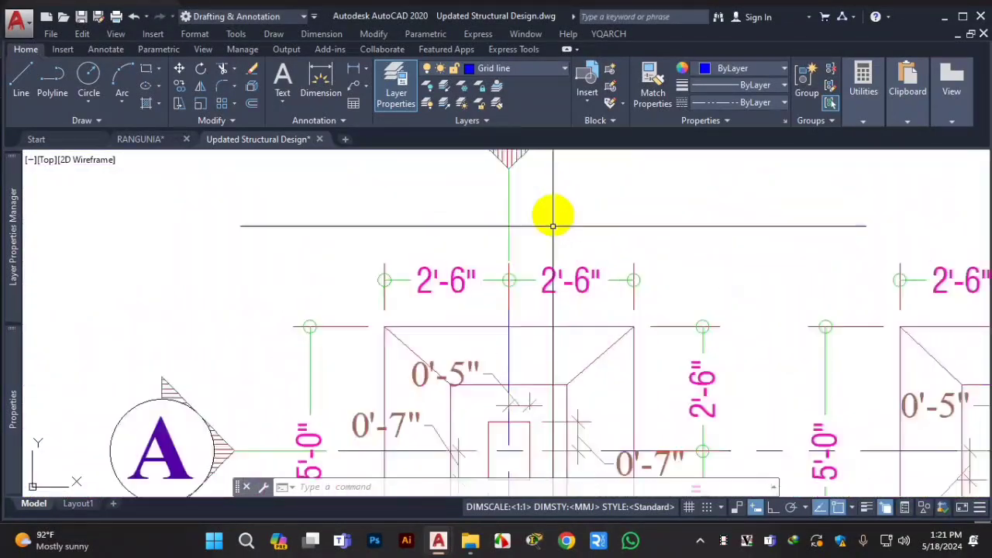
{"action": "scroll", "coordinate": [524, 276], "scroll_direction": "up", "scroll_amount": 2}
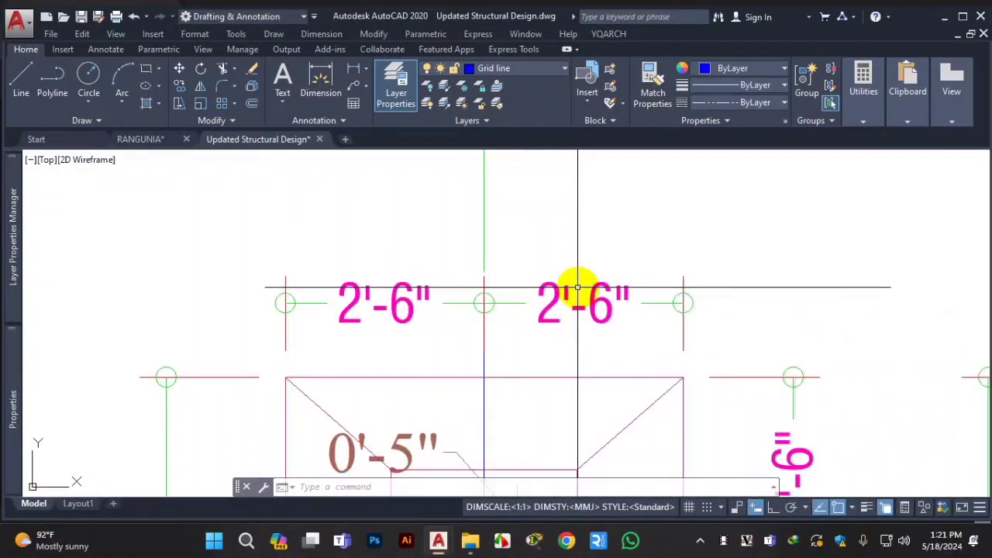
{"action": "scroll", "coordinate": [578, 288], "scroll_direction": "down", "scroll_amount": 10}
{"action": "scroll", "coordinate": [580, 299], "scroll_direction": "up", "scroll_amount": 3}
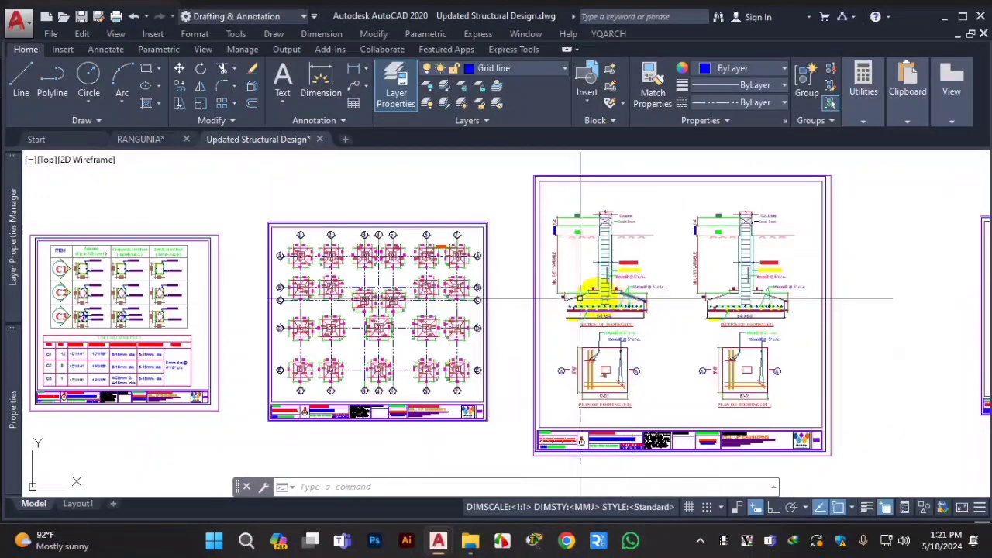
{"action": "scroll", "coordinate": [446, 231], "scroll_direction": "up", "scroll_amount": 6}
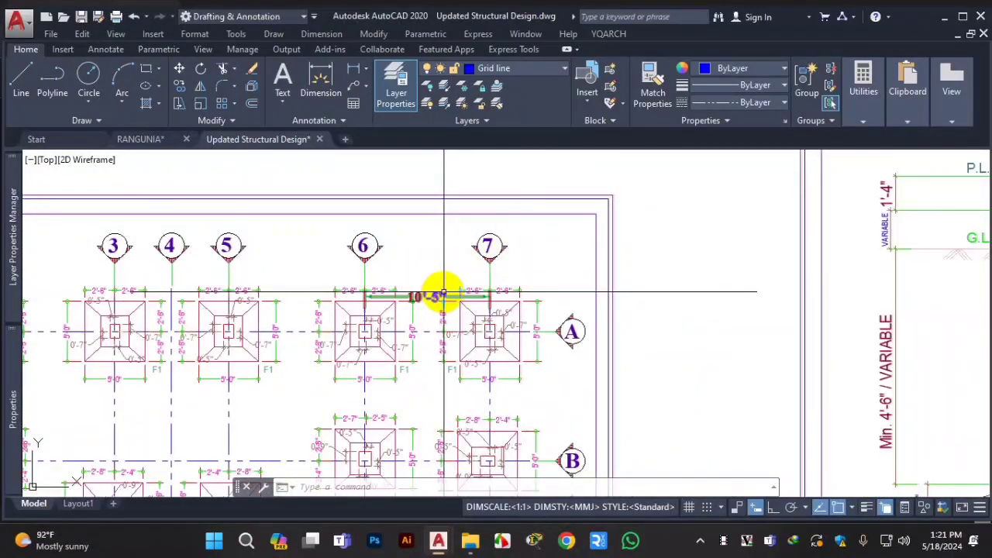
{"action": "scroll", "coordinate": [458, 287], "scroll_direction": "down", "scroll_amount": 6}
{"action": "scroll", "coordinate": [370, 295], "scroll_direction": "up", "scroll_amount": 8}
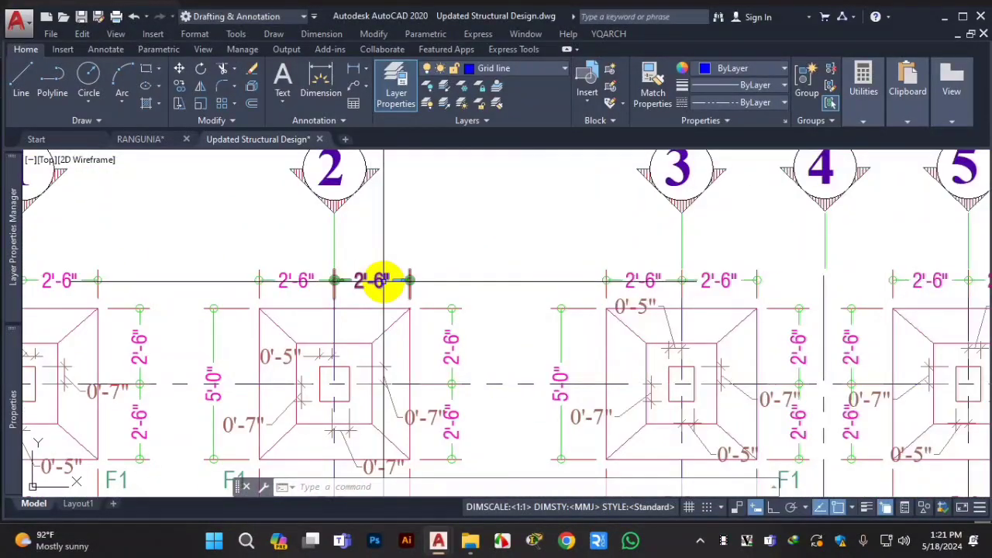
{"action": "scroll", "coordinate": [388, 275], "scroll_direction": "down", "scroll_amount": 5}
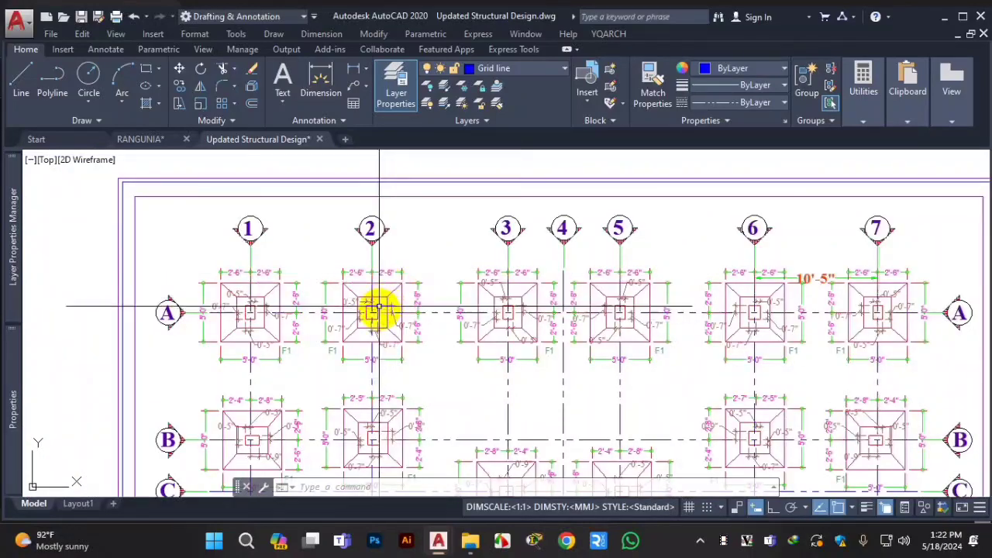
{"action": "scroll", "coordinate": [377, 310], "scroll_direction": "up", "scroll_amount": 5}
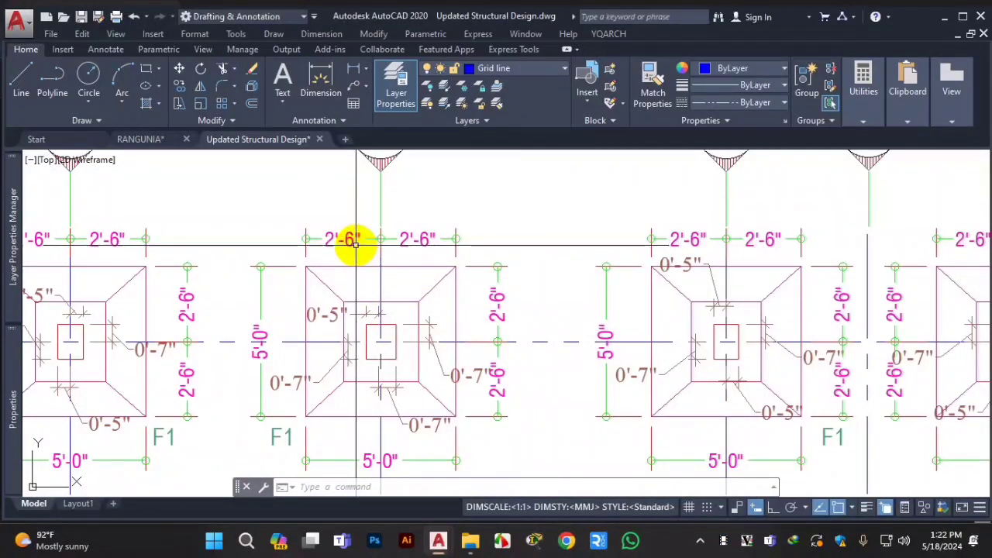
Compare the finished sheets and examine the grid-to-grid and overall dimension rows above the column layout plan
{"action": "scroll", "coordinate": [377, 247], "scroll_direction": "down", "scroll_amount": 7}
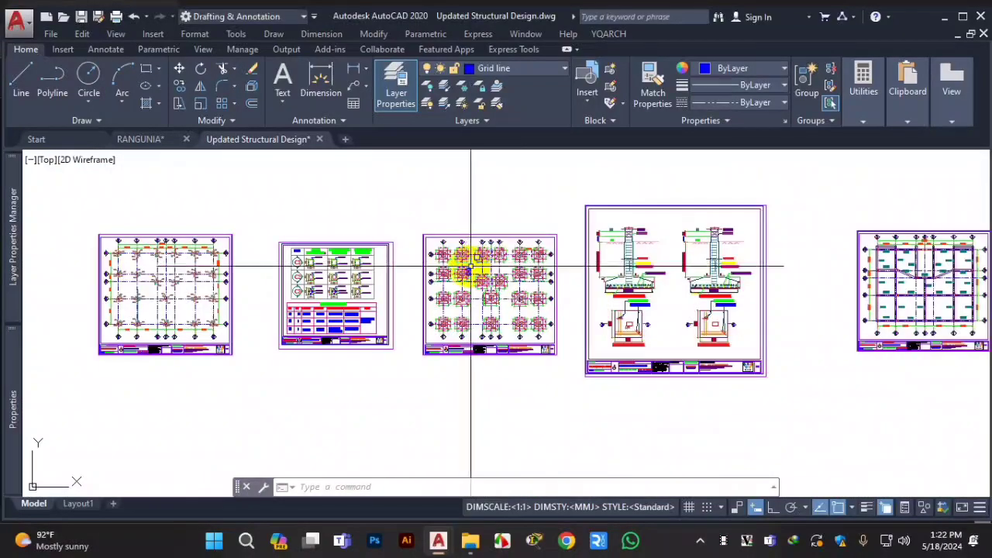
{"action": "scroll", "coordinate": [469, 256], "scroll_direction": "up", "scroll_amount": 4}
{"action": "scroll", "coordinate": [463, 251], "scroll_direction": "down", "scroll_amount": 4}
{"action": "scroll", "coordinate": [253, 268], "scroll_direction": "up", "scroll_amount": 2}
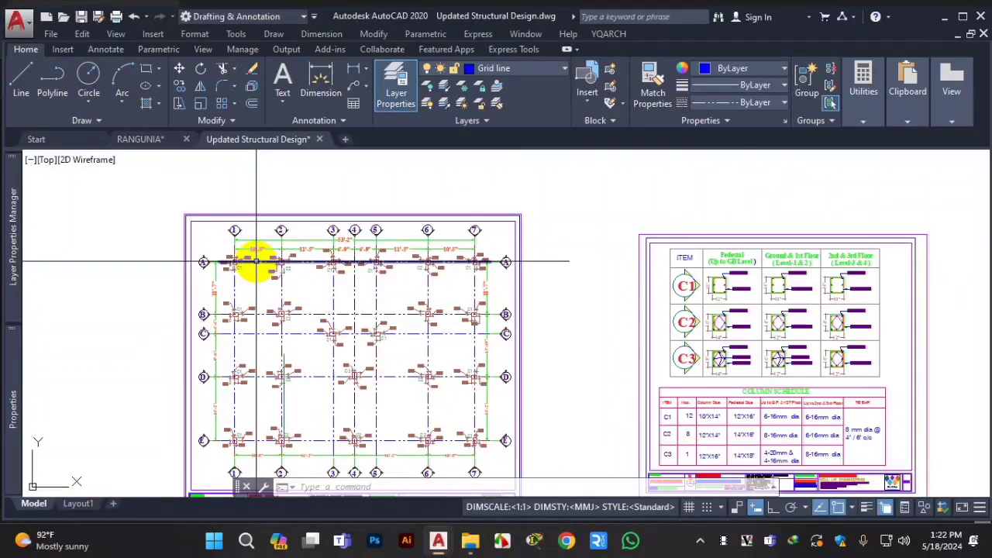
{"action": "scroll", "coordinate": [261, 256], "scroll_direction": "up", "scroll_amount": 3}
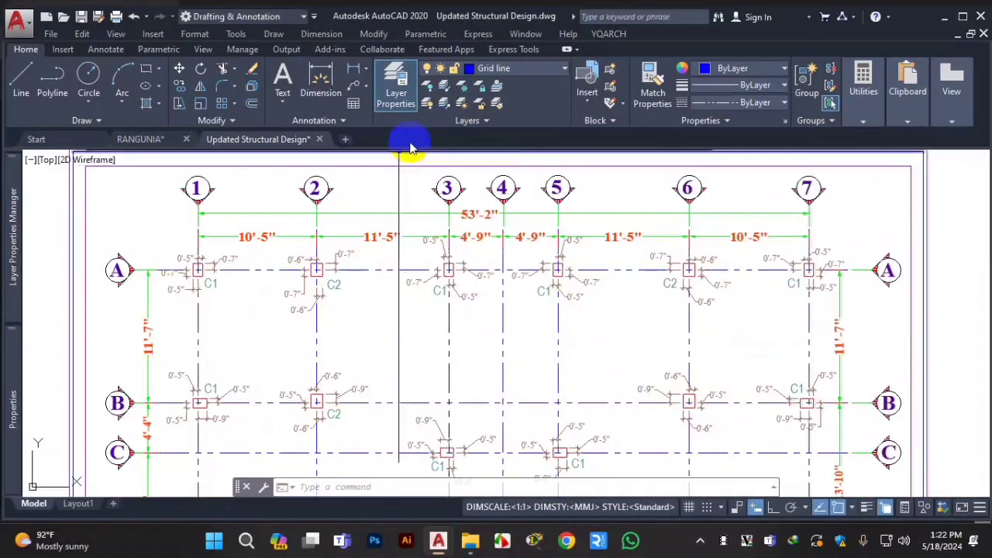
Check the layers of the column offset dimension at C1 on grid A-1 and the spacing dimension between grids 1 and 2
{"action": "left_click", "coordinate": [221, 258]}
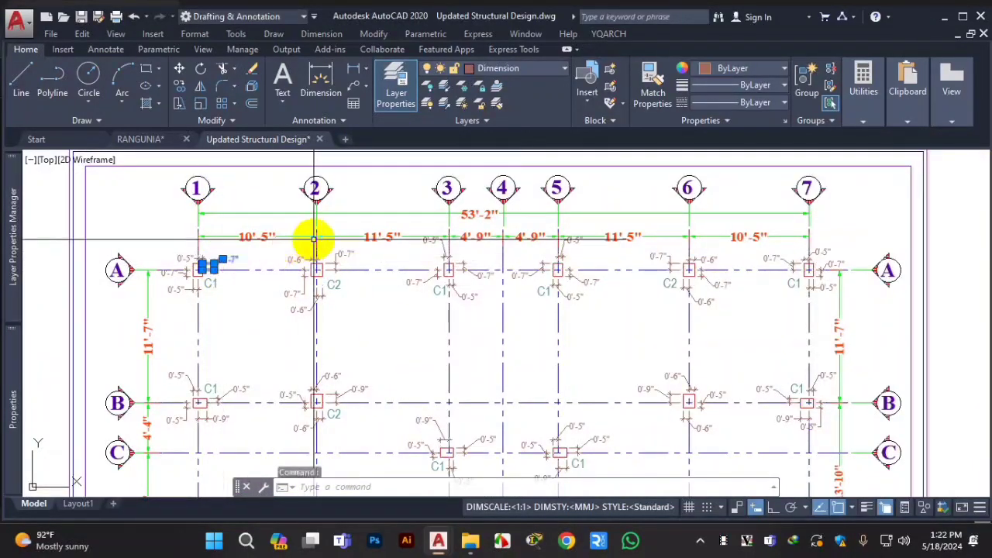
{"action": "key", "text": "Escape"}
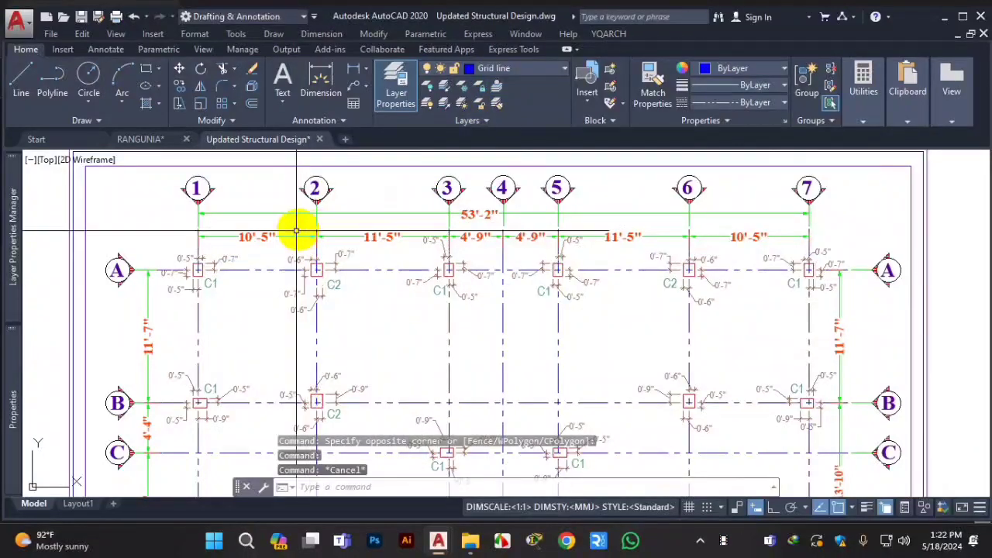
{"action": "left_click", "coordinate": [267, 236]}
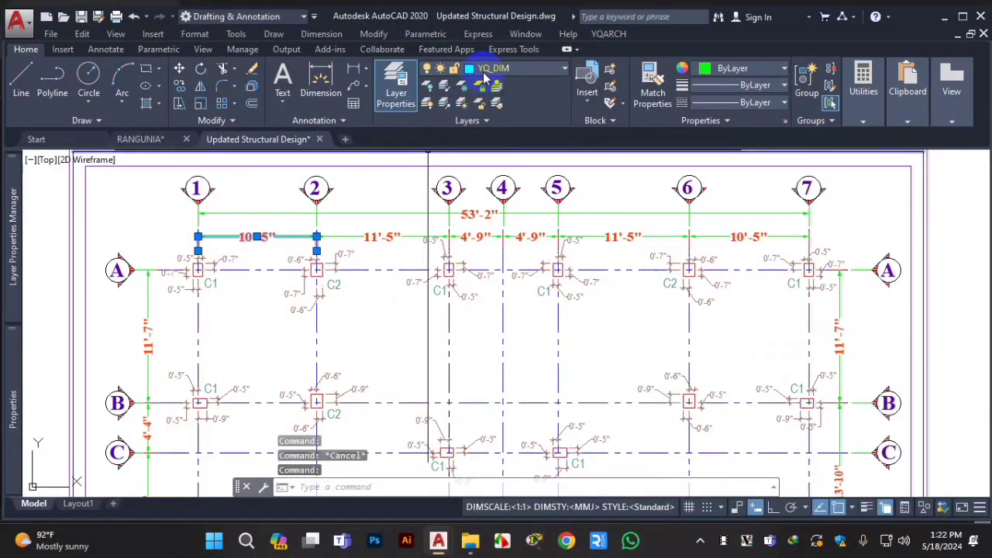
{"action": "key", "text": "Escape"}
Check the layer of the column height dimension on the 2nd & 3rd Floor section in the column schedule sheet
{"action": "scroll", "coordinate": [372, 295], "scroll_direction": "down", "scroll_amount": 5}
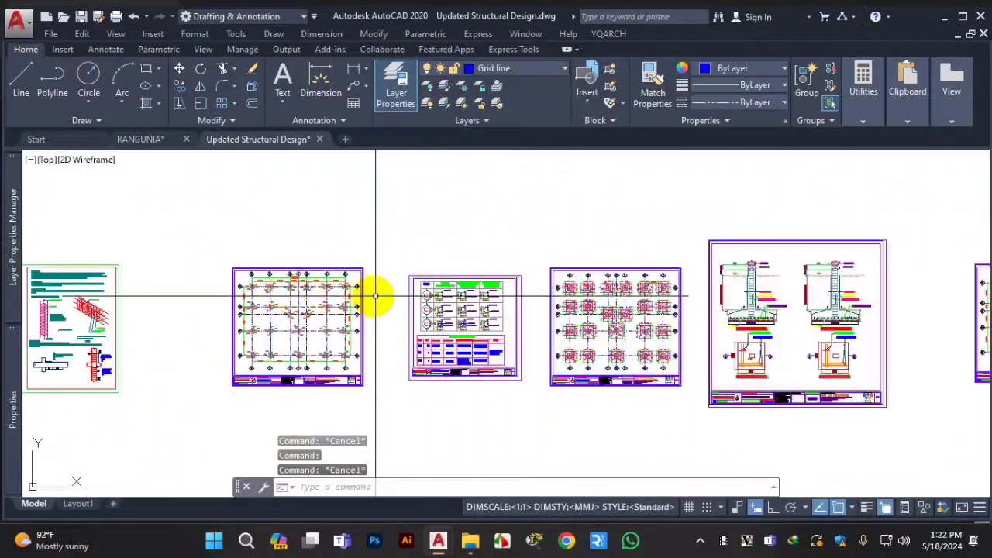
{"action": "scroll", "coordinate": [497, 288], "scroll_direction": "up", "scroll_amount": 6}
{"action": "scroll", "coordinate": [427, 321], "scroll_direction": "up", "scroll_amount": 4}
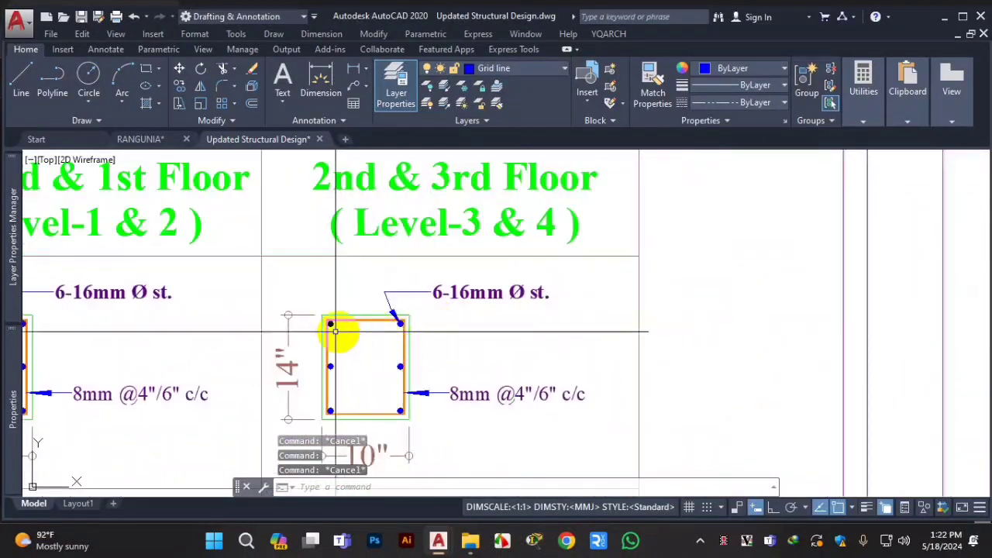
{"action": "left_click", "coordinate": [287, 317]}
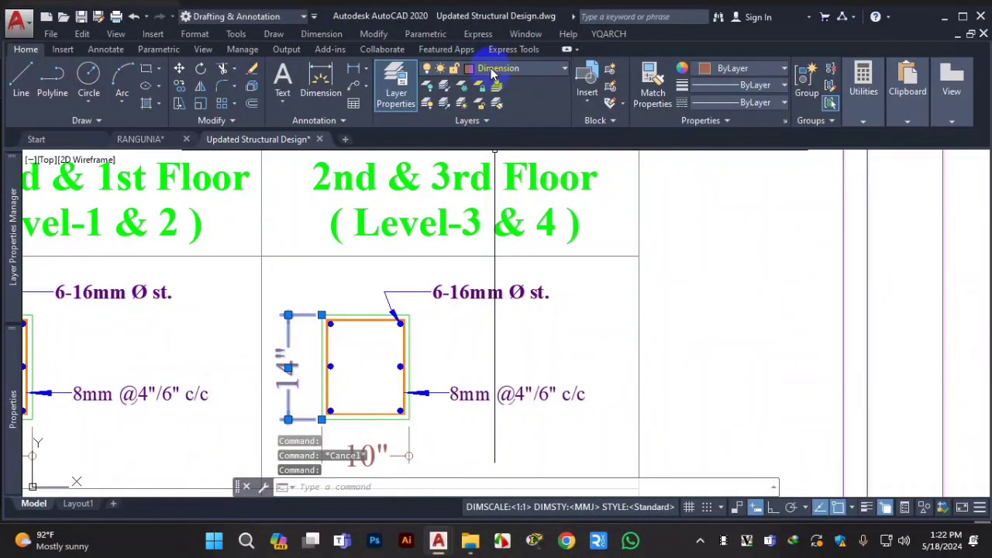
Check the layer of the half-width dimension above the footing on grid line 6 in the footing layout plan
{"action": "scroll", "coordinate": [381, 215], "scroll_direction": "down", "scroll_amount": 5}
{"action": "scroll", "coordinate": [652, 200], "scroll_direction": "up", "scroll_amount": 3}
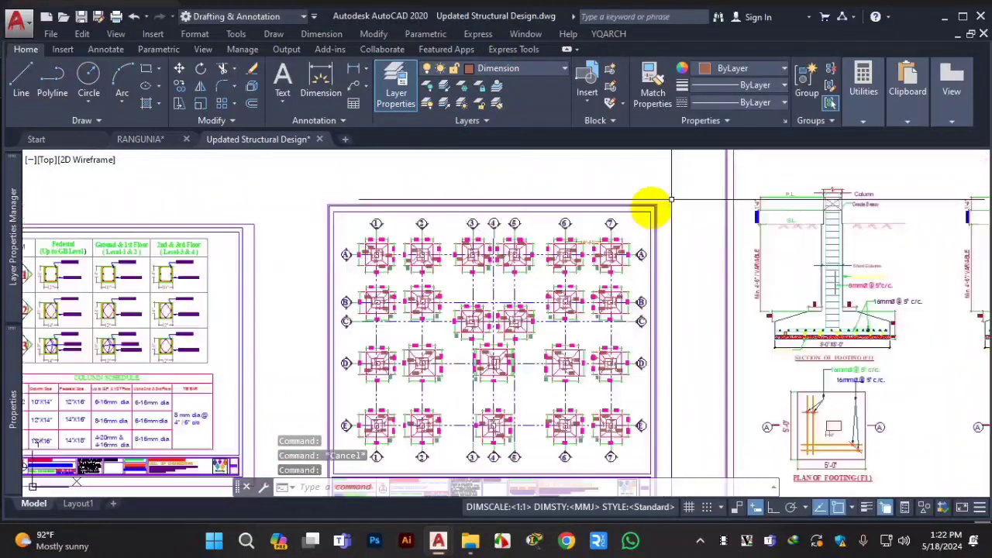
{"action": "scroll", "coordinate": [465, 261], "scroll_direction": "up", "scroll_amount": 5}
{"action": "left_click", "coordinate": [435, 332]}
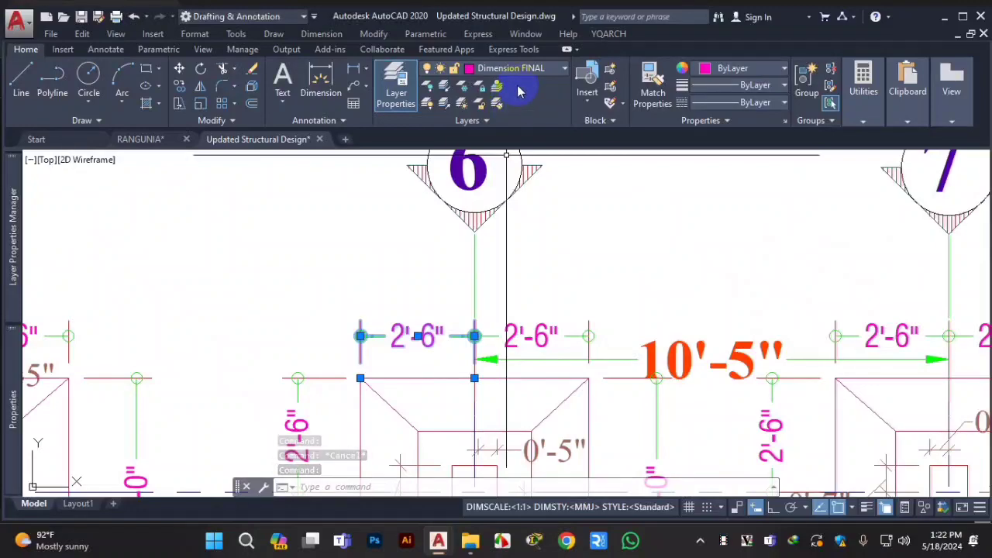
{"action": "scroll", "coordinate": [571, 239], "scroll_direction": "down", "scroll_amount": 6}
{"action": "key", "text": "Escape"}
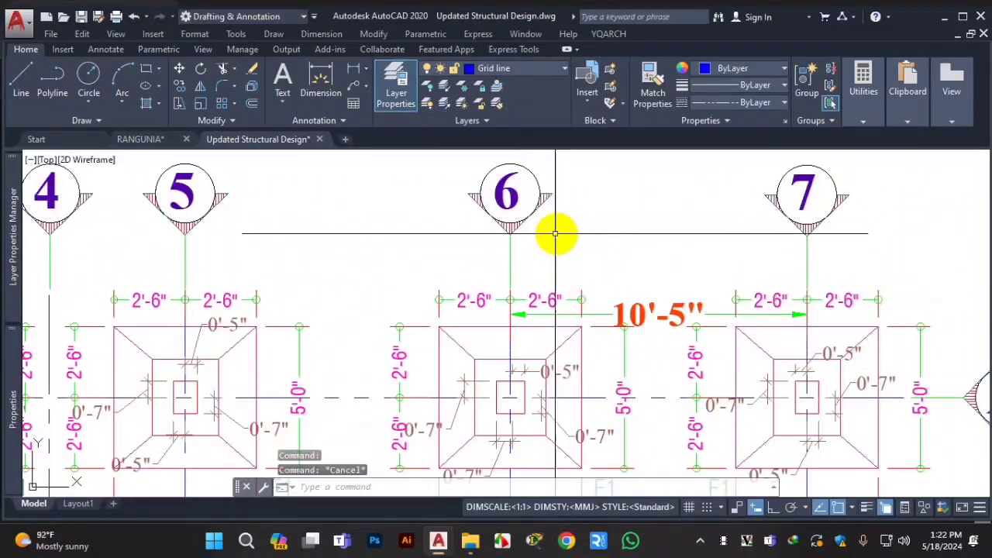
Examine the footing dimensions along grid line A of the footing layout plan, including the half-width text above the footing at grid 1
{"action": "scroll", "coordinate": [481, 249], "scroll_direction": "up", "scroll_amount": 8}
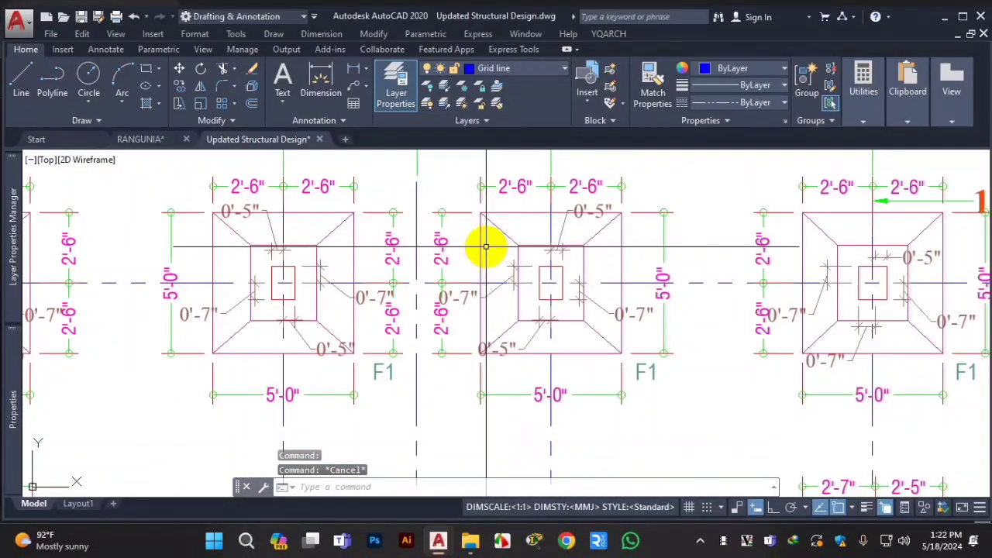
{"action": "scroll", "coordinate": [488, 246], "scroll_direction": "down", "scroll_amount": 4}
{"action": "scroll", "coordinate": [489, 246], "scroll_direction": "down", "scroll_amount": 5}
{"action": "scroll", "coordinate": [403, 267], "scroll_direction": "up", "scroll_amount": 7}
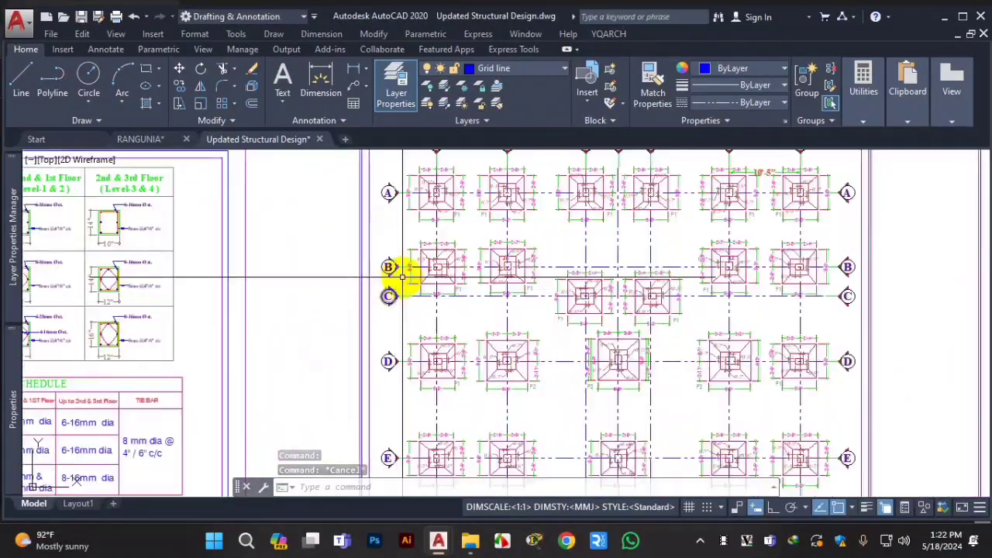
{"action": "scroll", "coordinate": [428, 268], "scroll_direction": "down", "scroll_amount": 5}
{"action": "scroll", "coordinate": [440, 233], "scroll_direction": "up", "scroll_amount": 8}
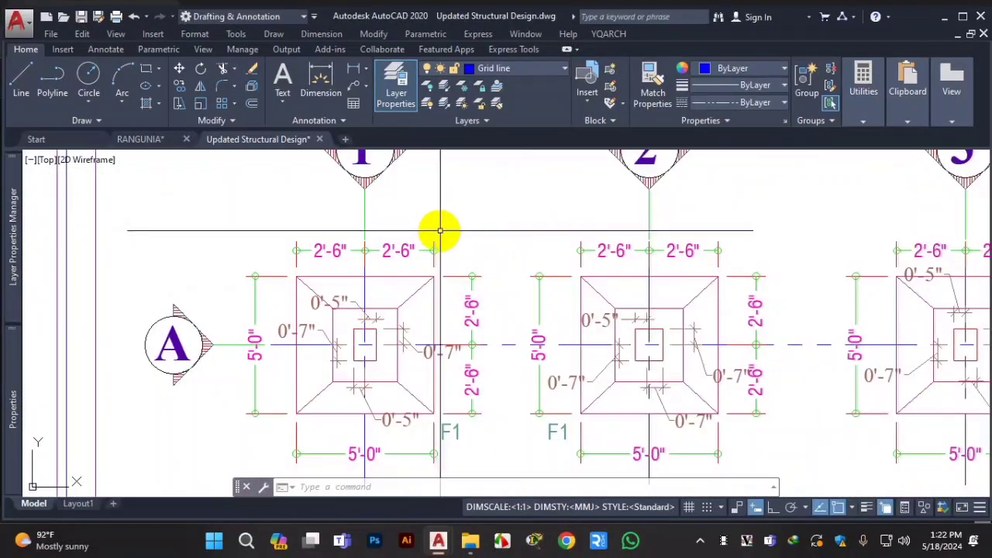
{"action": "scroll", "coordinate": [150, 248], "scroll_direction": "down", "scroll_amount": 5}
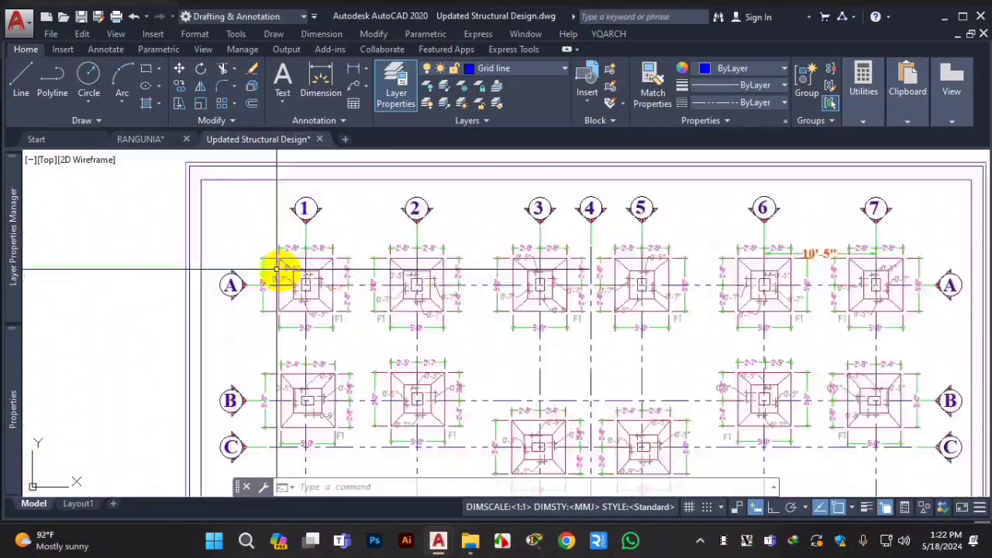
{"action": "scroll", "coordinate": [310, 256], "scroll_direction": "up", "scroll_amount": 5}
{"action": "scroll", "coordinate": [311, 253], "scroll_direction": "up", "scroll_amount": 3}
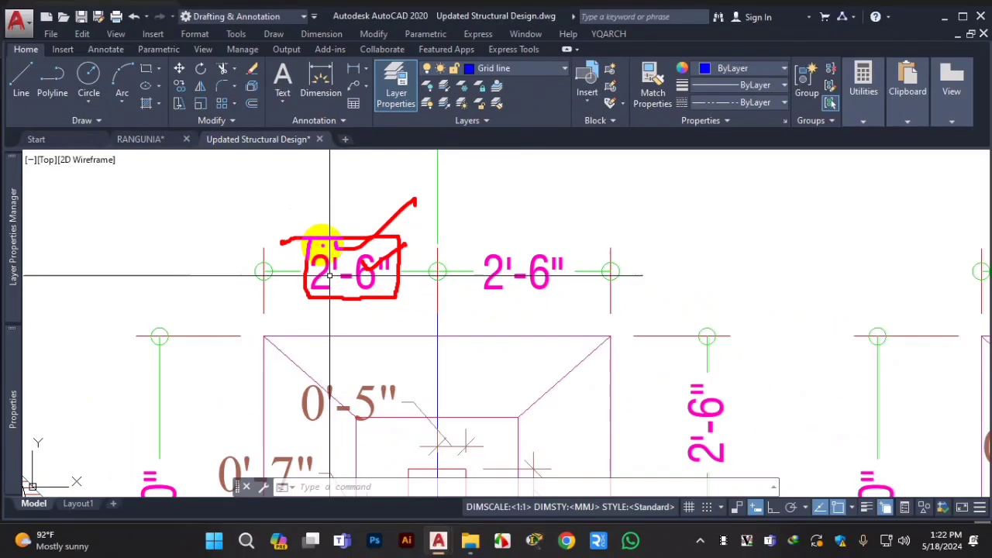
Compare the dimensions on the column schedule sheet with the grid spacing and overall dimension rows of the column layout plan
{"action": "scroll", "coordinate": [341, 256], "scroll_direction": "down", "scroll_amount": 10}
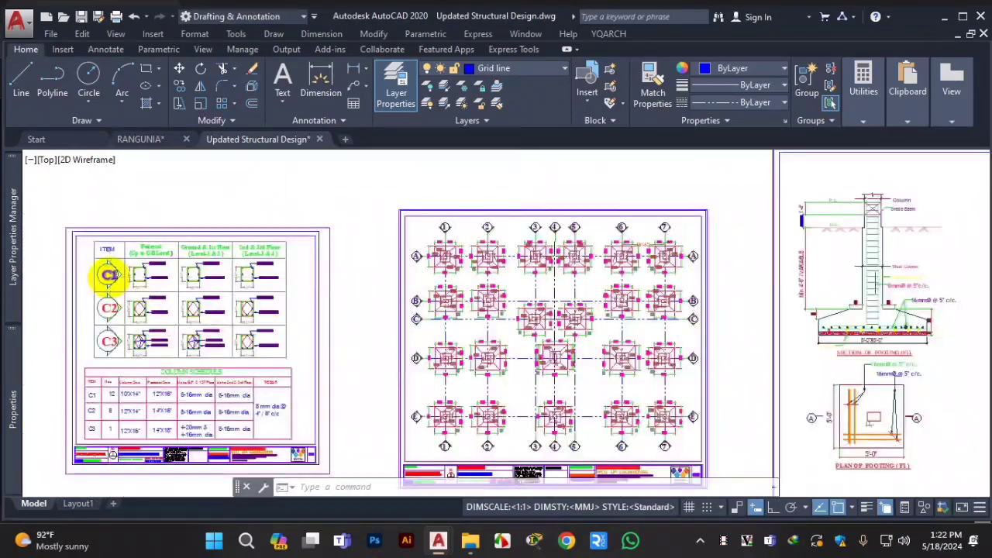
{"action": "scroll", "coordinate": [109, 275], "scroll_direction": "up", "scroll_amount": 5}
{"action": "scroll", "coordinate": [266, 261], "scroll_direction": "down", "scroll_amount": 8}
{"action": "scroll", "coordinate": [210, 277], "scroll_direction": "up", "scroll_amount": 8}
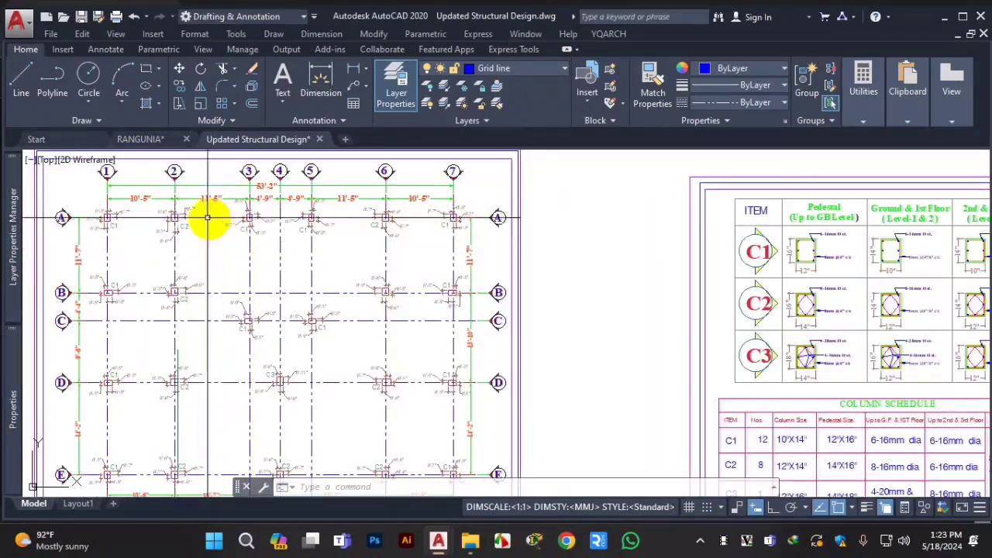
{"action": "scroll", "coordinate": [208, 221], "scroll_direction": "down", "scroll_amount": 5}
{"action": "scroll", "coordinate": [178, 257], "scroll_direction": "up", "scroll_amount": 6}
{"action": "scroll", "coordinate": [144, 266], "scroll_direction": "down", "scroll_amount": 4}
{"action": "scroll", "coordinate": [198, 250], "scroll_direction": "up", "scroll_amount": 6}
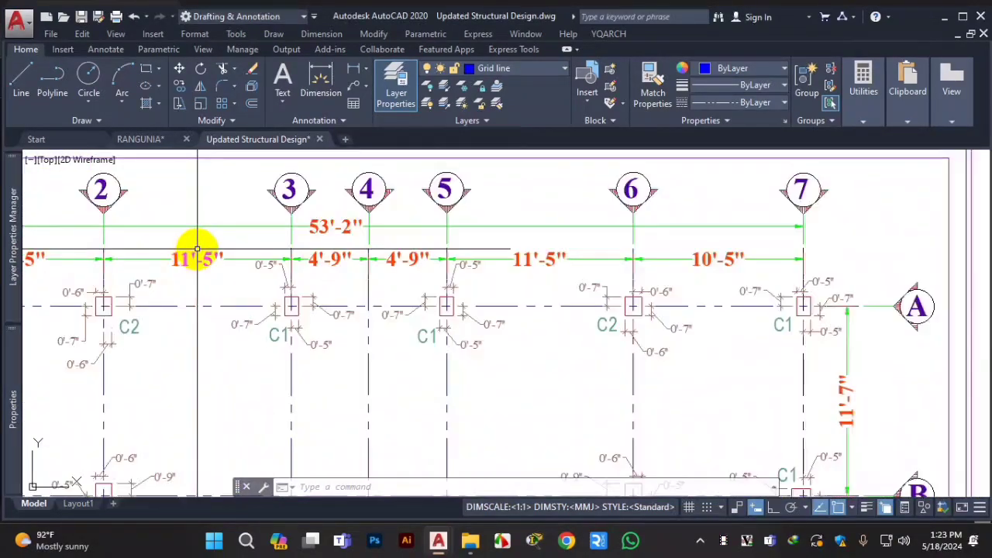
{"action": "scroll", "coordinate": [198, 249], "scroll_direction": "up", "scroll_amount": 2}
Inspect the properties of the half-width dimension above the footing at grid A-1 in the footing layout plan
{"action": "scroll", "coordinate": [173, 256], "scroll_direction": "down", "scroll_amount": 6}
{"action": "scroll", "coordinate": [608, 275], "scroll_direction": "up", "scroll_amount": 6}
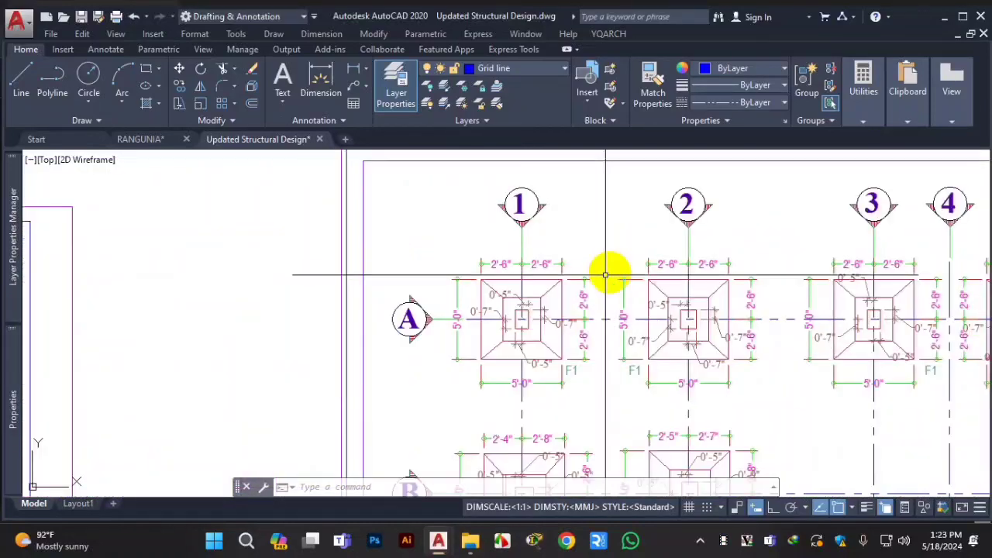
{"action": "scroll", "coordinate": [570, 273], "scroll_direction": "up", "scroll_amount": 3}
{"action": "left_click", "coordinate": [545, 250]}
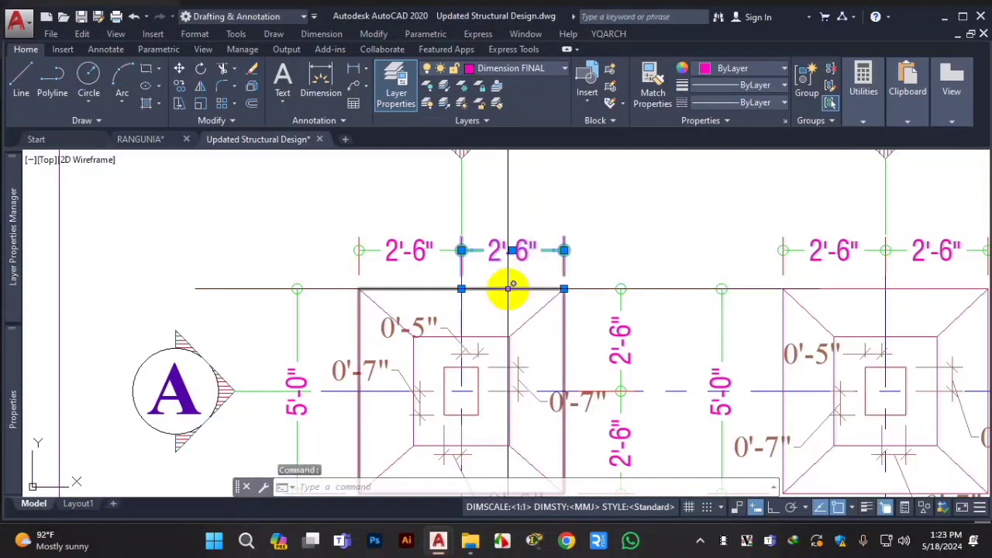
{"action": "mouse_move", "coordinate": [8, 380]}
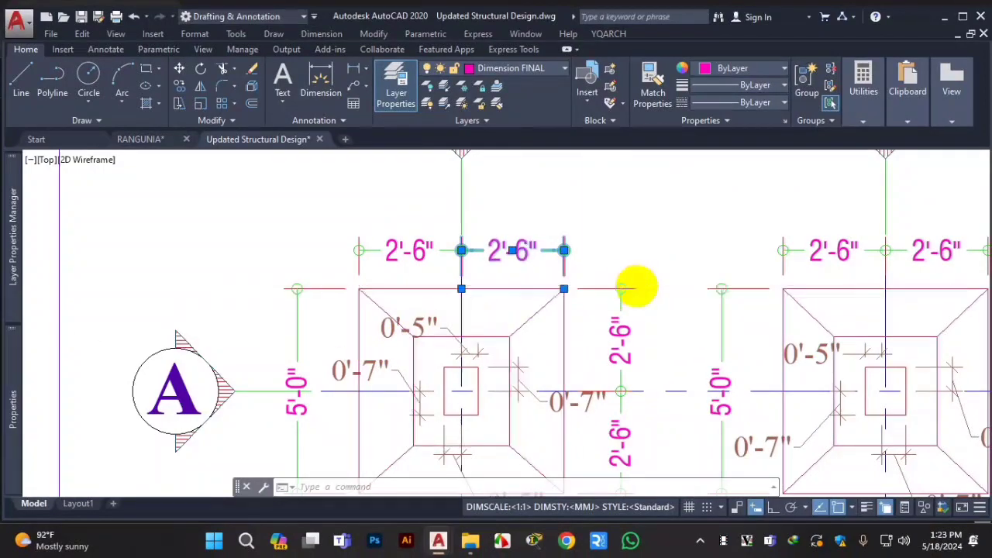
Check the dimension style of the spacing dimension between grids 2 and 3 in the column layout plan's properties
{"action": "scroll", "coordinate": [688, 299], "scroll_direction": "down", "scroll_amount": 10}
{"action": "scroll", "coordinate": [434, 314], "scroll_direction": "up", "scroll_amount": 10}
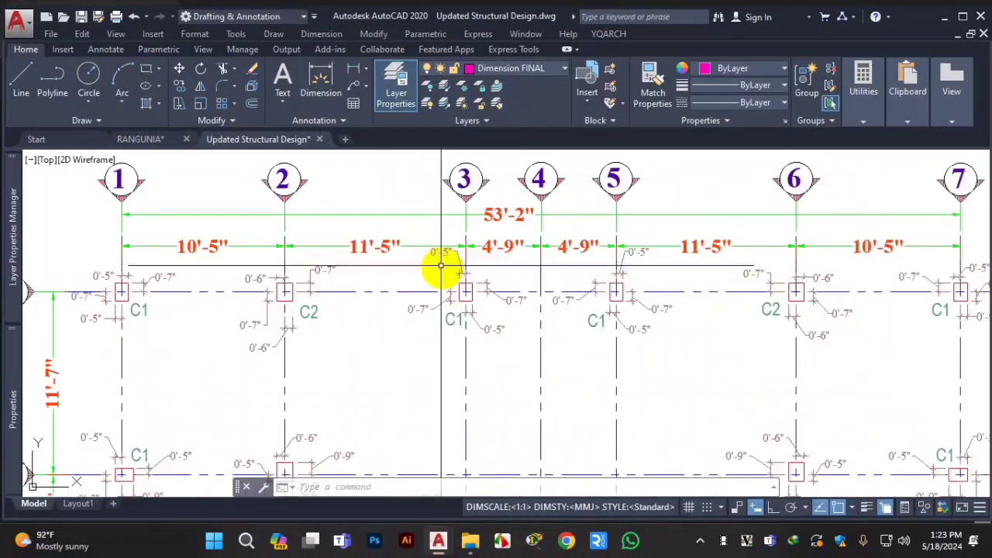
{"action": "left_click", "coordinate": [416, 247]}
{"action": "mouse_move", "coordinate": [13, 354]}
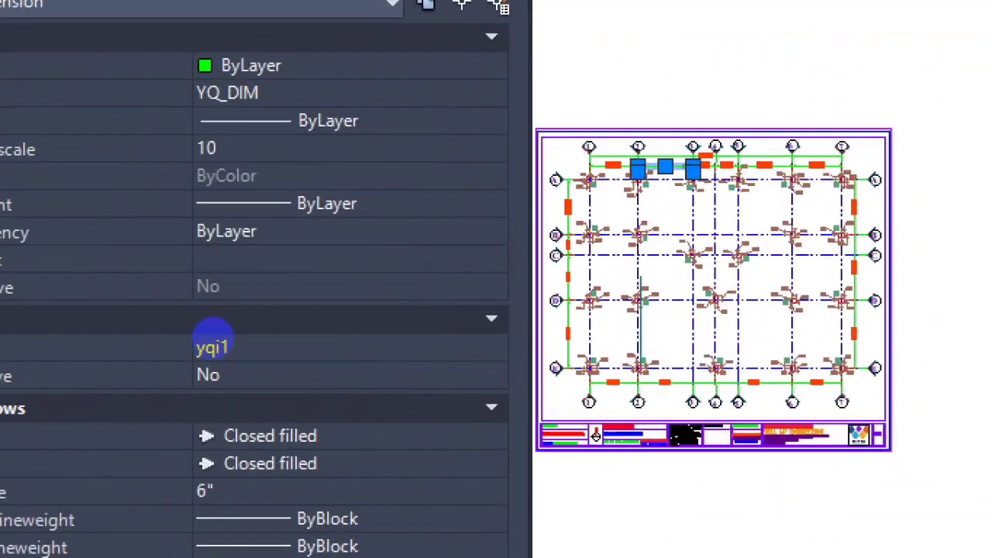
{"action": "mouse_move", "coordinate": [222, 328]}
{"action": "left_mouse_down"}
{"action": "mouse_move", "coordinate": [212, 328]}
{"action": "mouse_move", "coordinate": [208, 351]}
{"action": "left_mouse_up"}
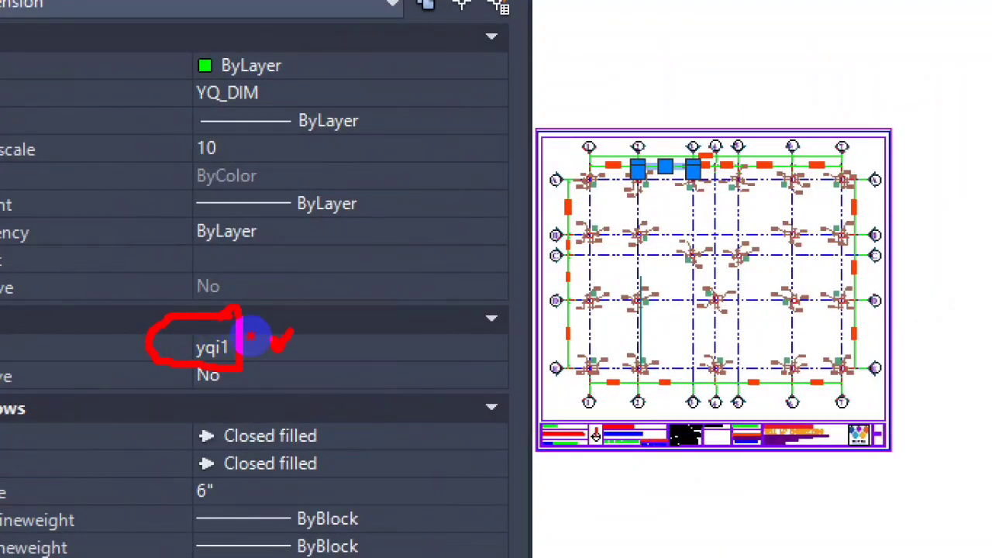
{"action": "key", "text": "Escape"}
{"action": "scroll", "coordinate": [403, 260], "scroll_direction": "up", "scroll_amount": 12}
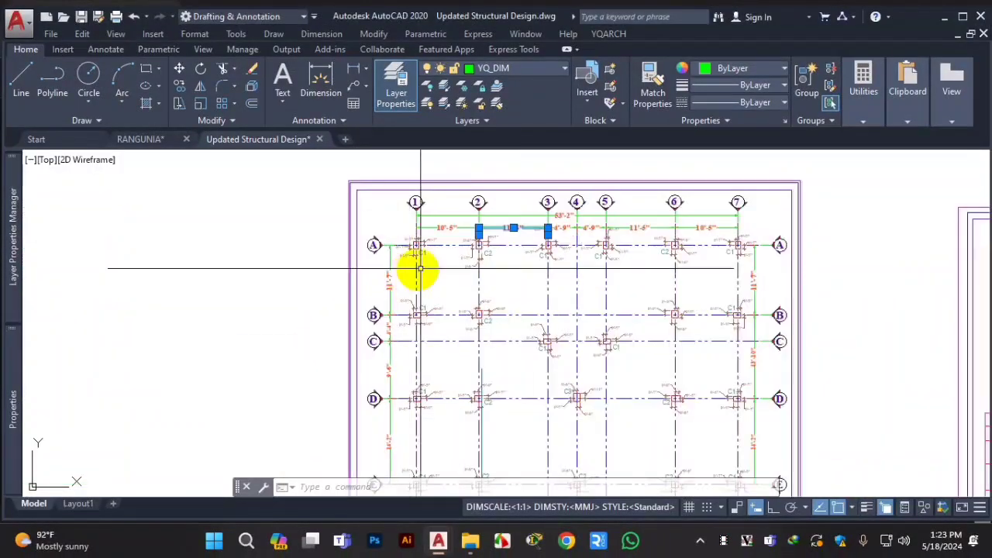
{"action": "key", "text": "Escape"}
Check the dimension style and color properties of the column offset dimension beside C1 at grid A-1
{"action": "left_click", "coordinate": [397, 207]}
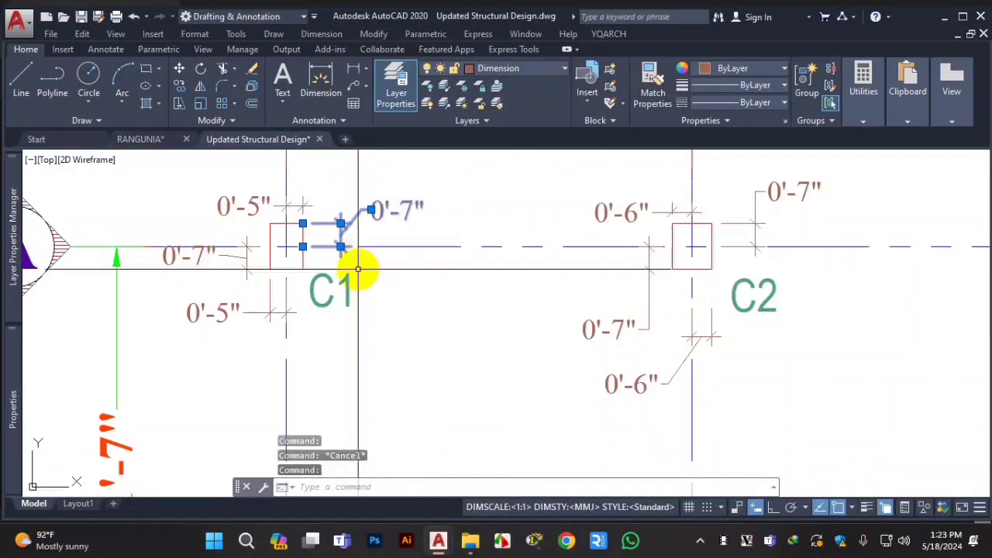
{"action": "mouse_move", "coordinate": [10, 374]}
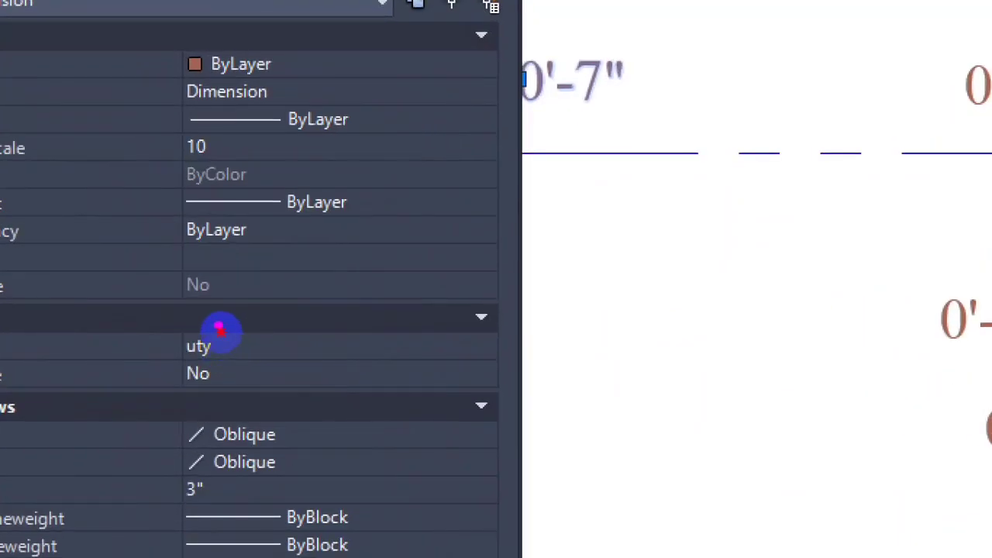
{"action": "left_click_drag", "start_coordinate": [220, 329], "coordinate": [218, 354]}
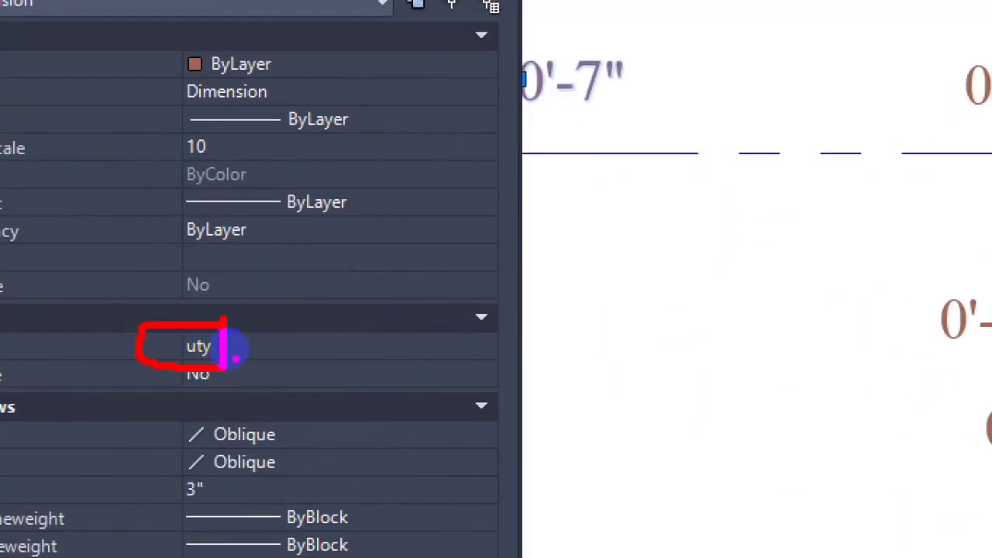
{"action": "left_click_drag", "start_coordinate": [247, 353], "coordinate": [367, 293]}
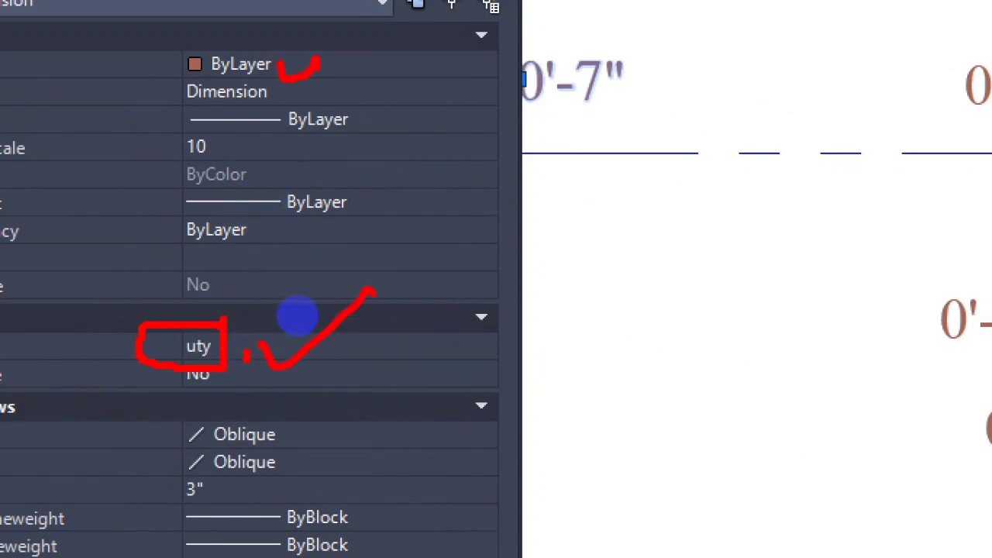
{"action": "left_click", "coordinate": [306, 277]}
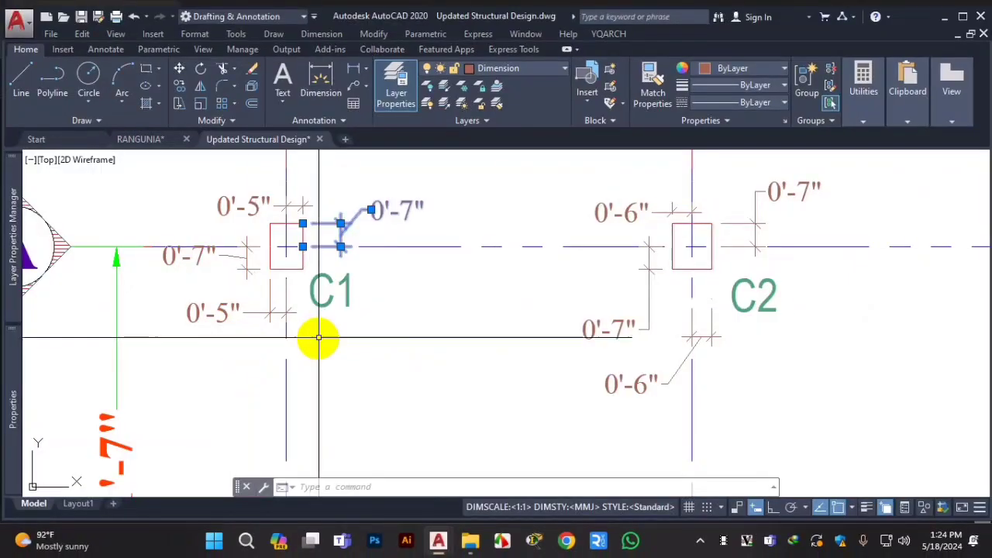
{"action": "scroll", "coordinate": [283, 333], "scroll_direction": "down", "scroll_amount": 5}
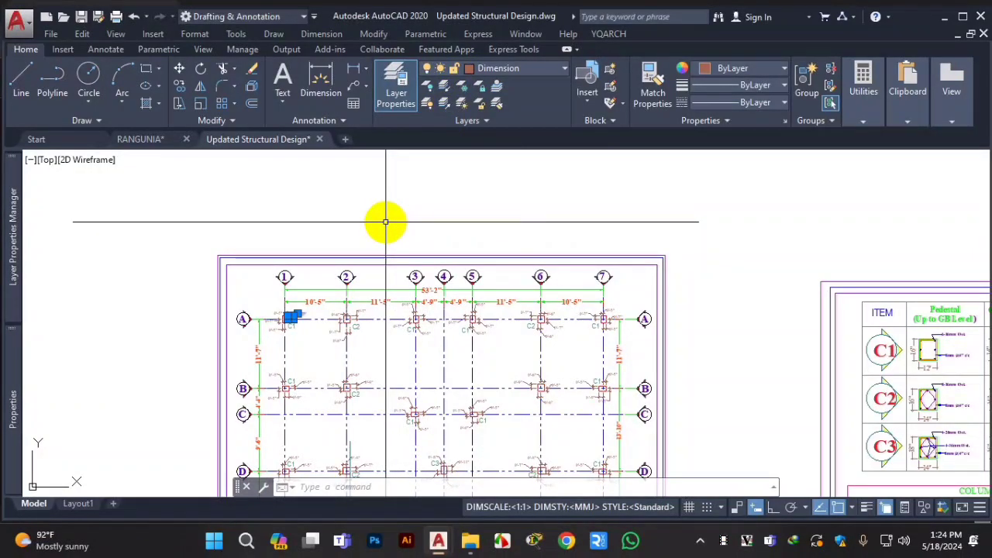
{"action": "key", "text": "Escape"}
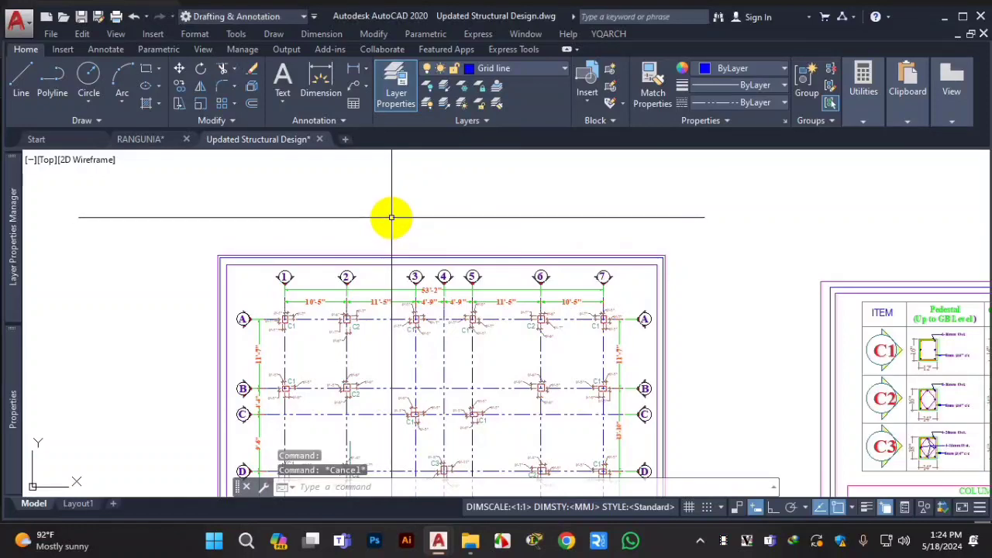
Review the list of the drawing's dimension styles in the Dimension Style Manager and close it
{"action": "type", "text": "d"}
{"action": "key", "text": "Return"}
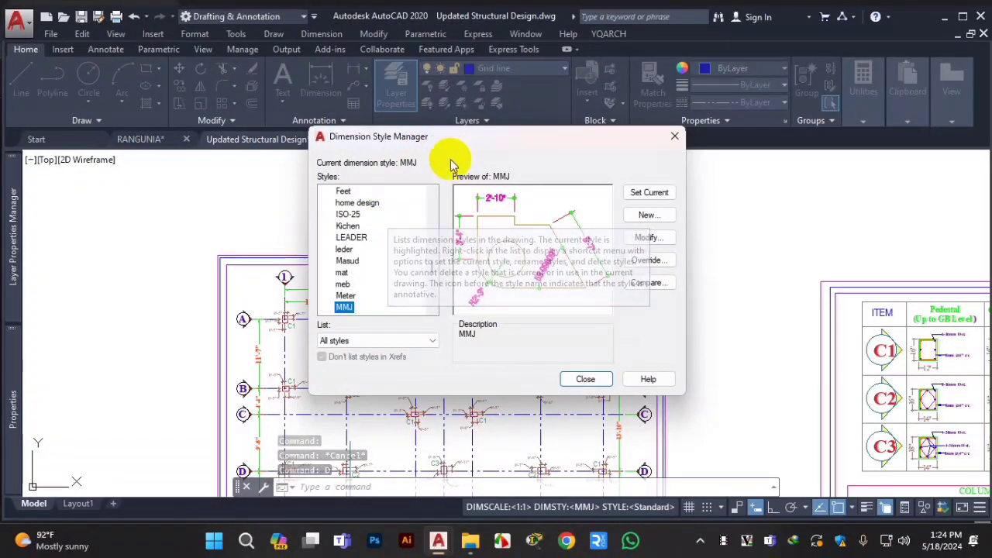
{"action": "scroll", "coordinate": [359, 240], "scroll_direction": "down", "scroll_amount": 5}
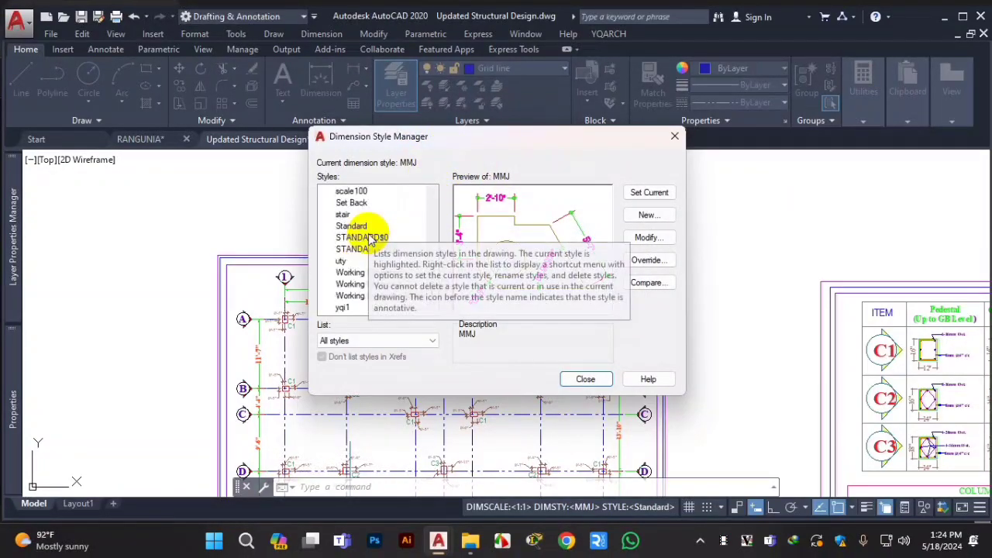
{"action": "left_click", "coordinate": [674, 135]}
Create a new blank drawing and turn off its grid display
{"action": "left_click", "coordinate": [345, 139]}
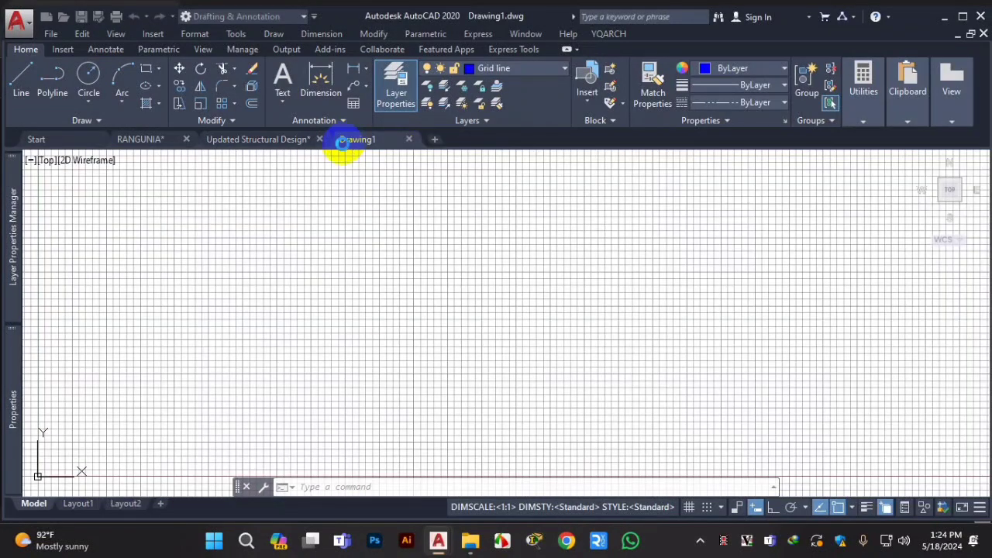
{"action": "left_click", "coordinate": [707, 507]}
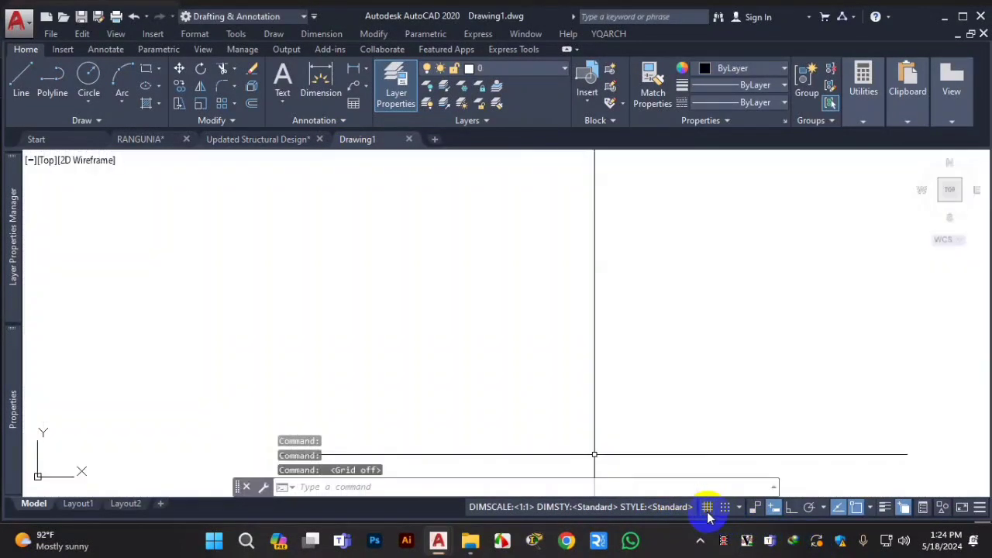
Review the dimension styles available in the new blank drawing and close the Dimension Style Manager
{"action": "type", "text": "D"}
{"action": "key", "text": "Return"}
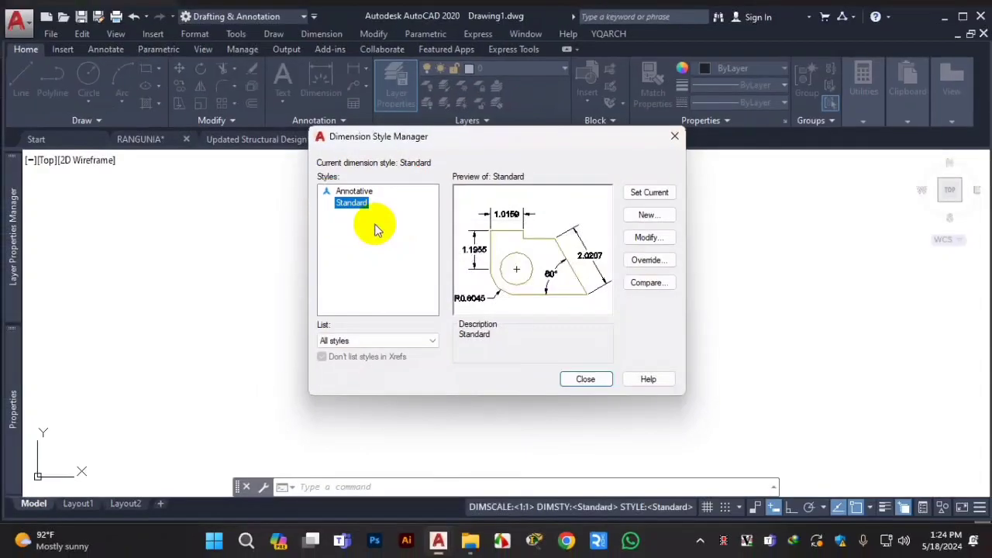
{"action": "left_click", "coordinate": [675, 138]}
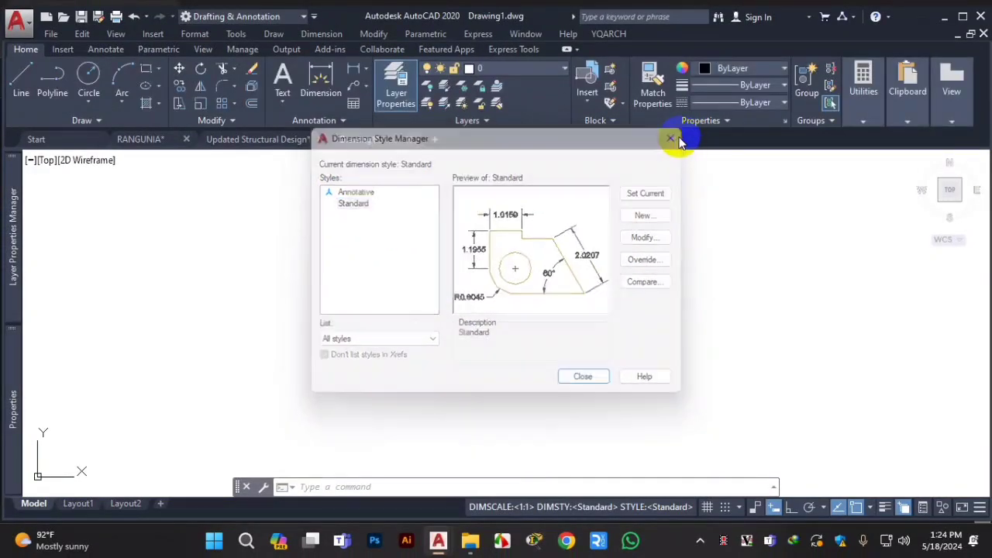
Switch to the Updated Structural Design drawing and clear the selection in its column layout plan
{"action": "left_click", "coordinate": [153, 142]}
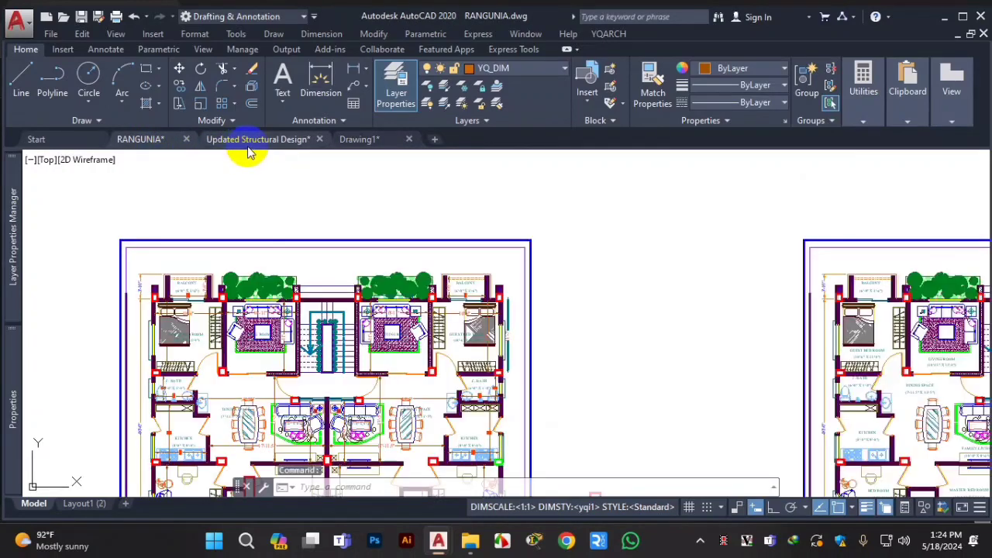
{"action": "left_click", "coordinate": [259, 144]}
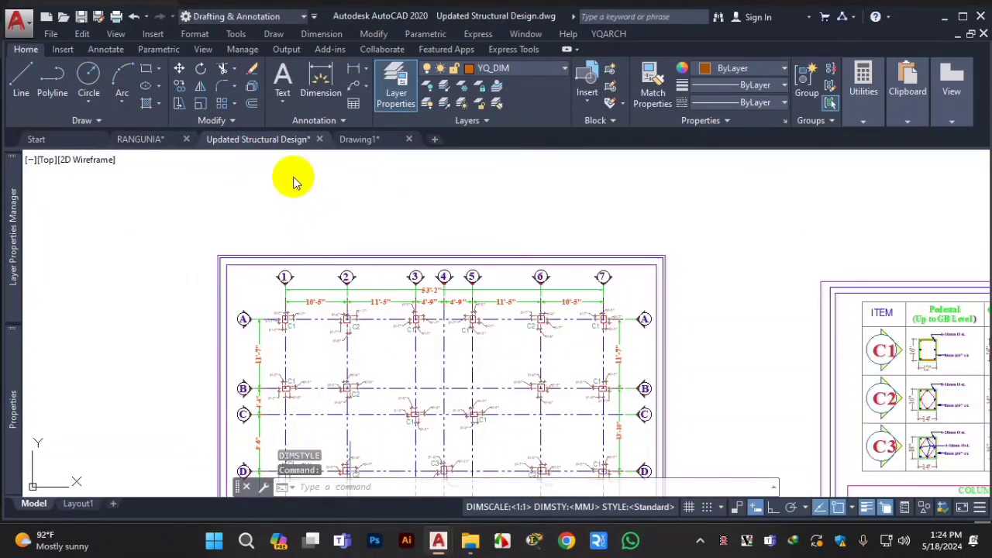
{"action": "key", "text": "Escape"}
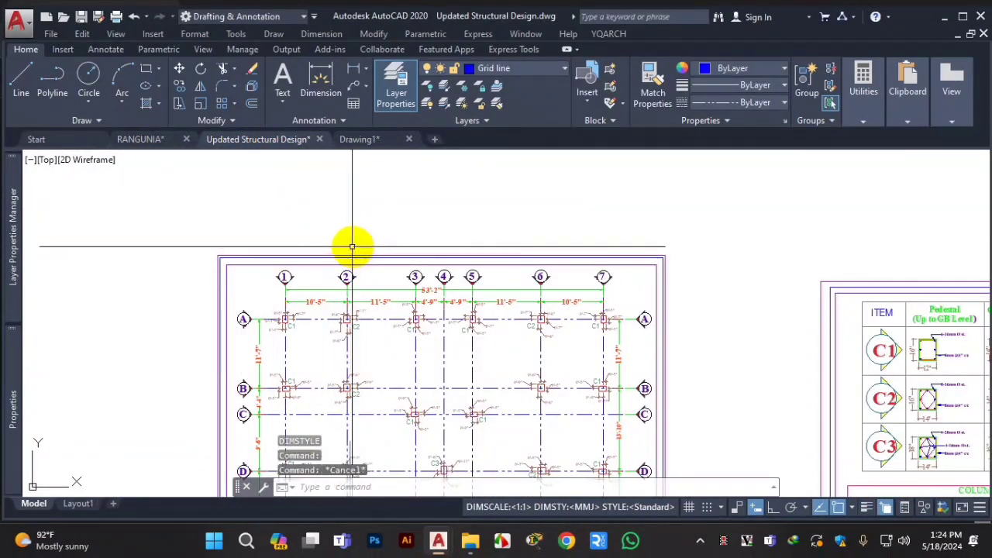
{"action": "scroll", "coordinate": [349, 246], "scroll_direction": "down", "scroll_amount": 5}
{"action": "scroll", "coordinate": [380, 251], "scroll_direction": "up", "scroll_amount": 6}
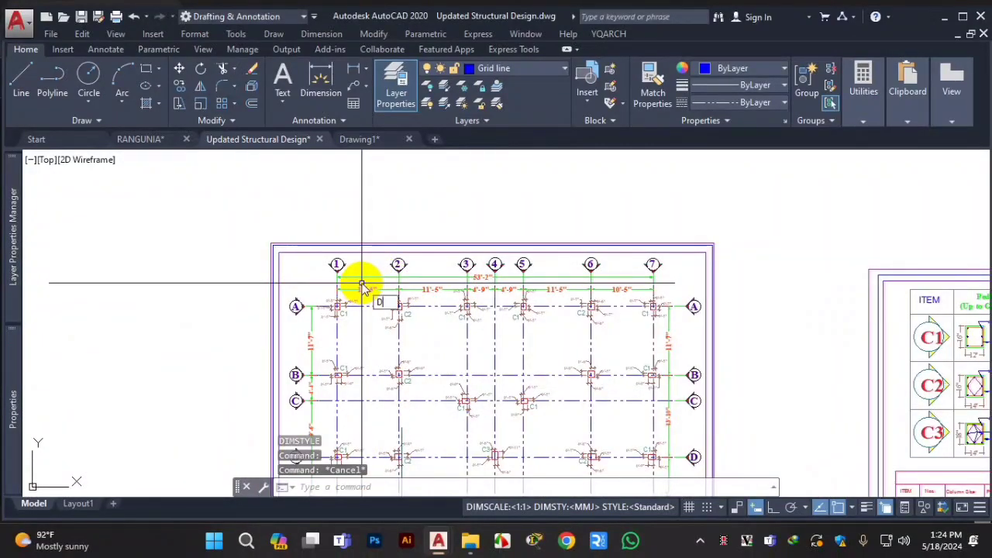
Browse the drawing's dimension styles in the Dimension Style Manager and select the Standard style
{"action": "type", "text": "d"}
{"action": "key", "text": "Return"}
{"action": "scroll", "coordinate": [382, 256], "scroll_direction": "up", "scroll_amount": 10}
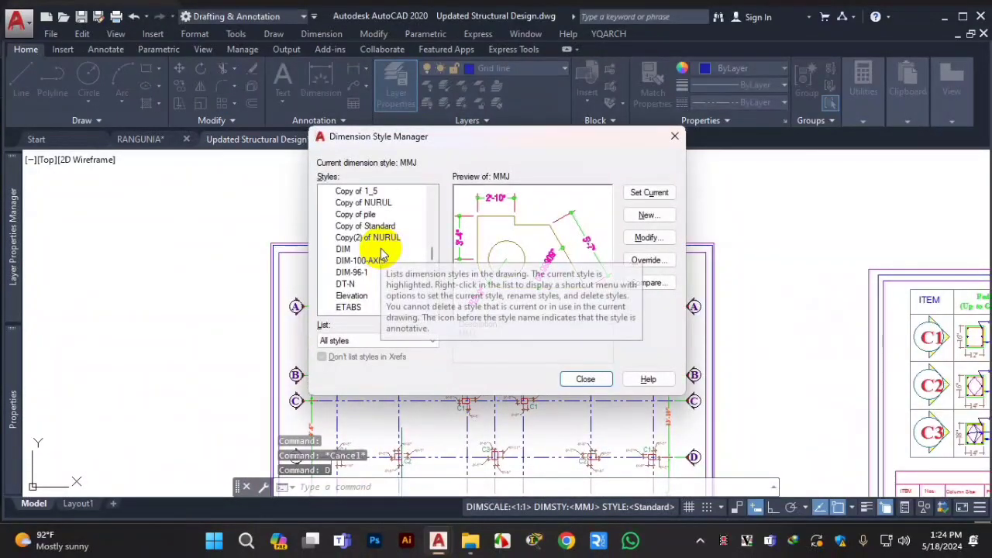
{"action": "scroll", "coordinate": [382, 249], "scroll_direction": "down", "scroll_amount": 5}
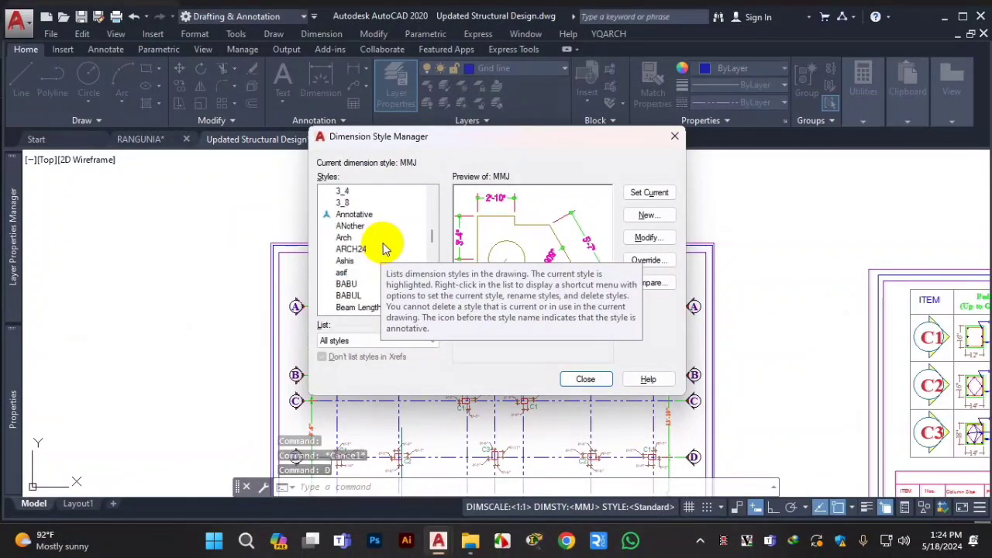
{"action": "scroll", "coordinate": [383, 247], "scroll_direction": "up", "scroll_amount": 4}
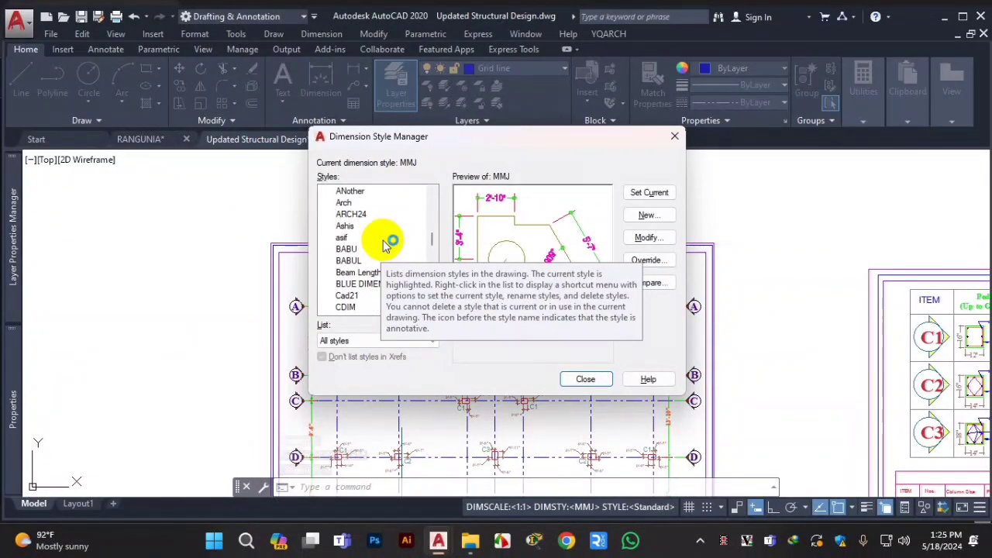
{"action": "scroll", "coordinate": [385, 247], "scroll_direction": "down", "scroll_amount": 10}
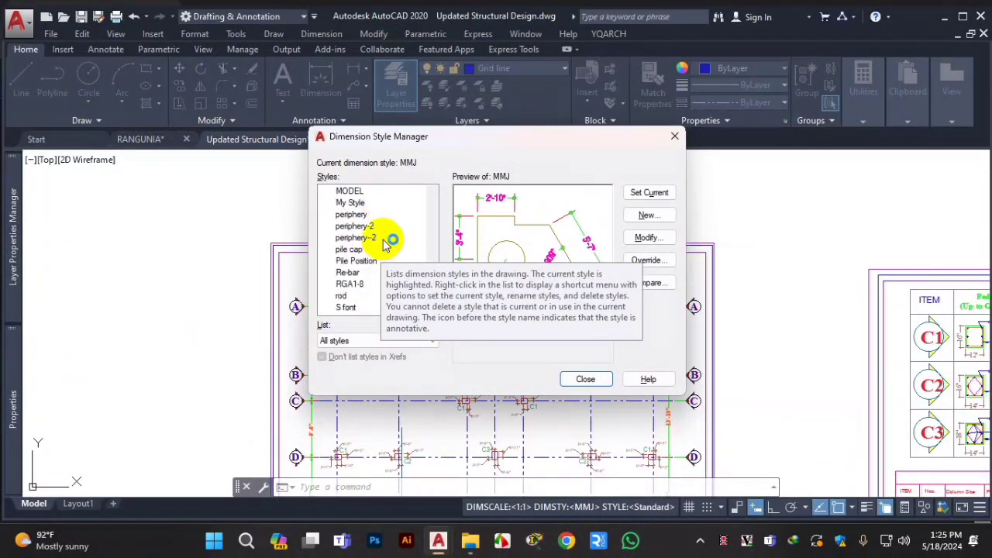
{"action": "scroll", "coordinate": [385, 245], "scroll_direction": "up", "scroll_amount": 2}
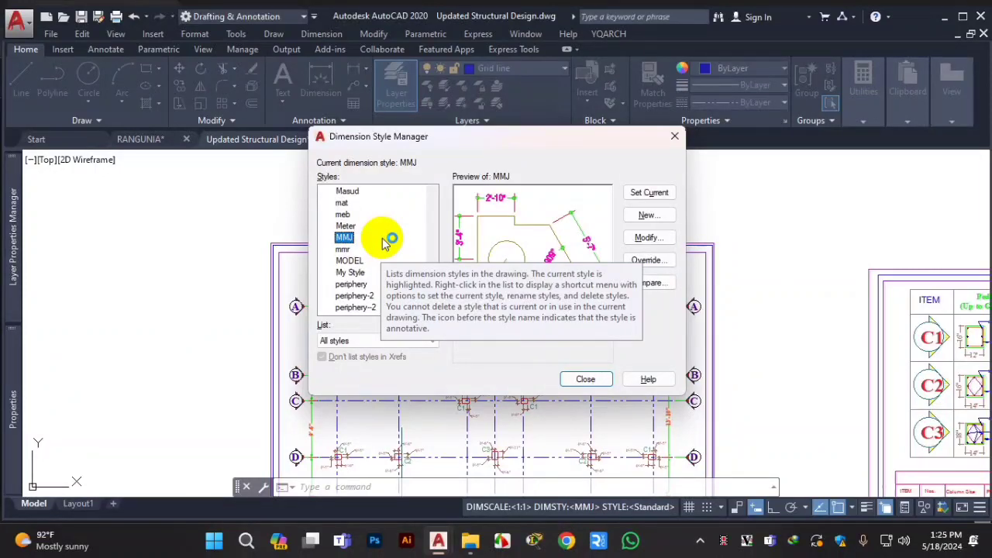
{"action": "scroll", "coordinate": [385, 243], "scroll_direction": "down", "scroll_amount": 5}
{"action": "left_click", "coordinate": [367, 226]}
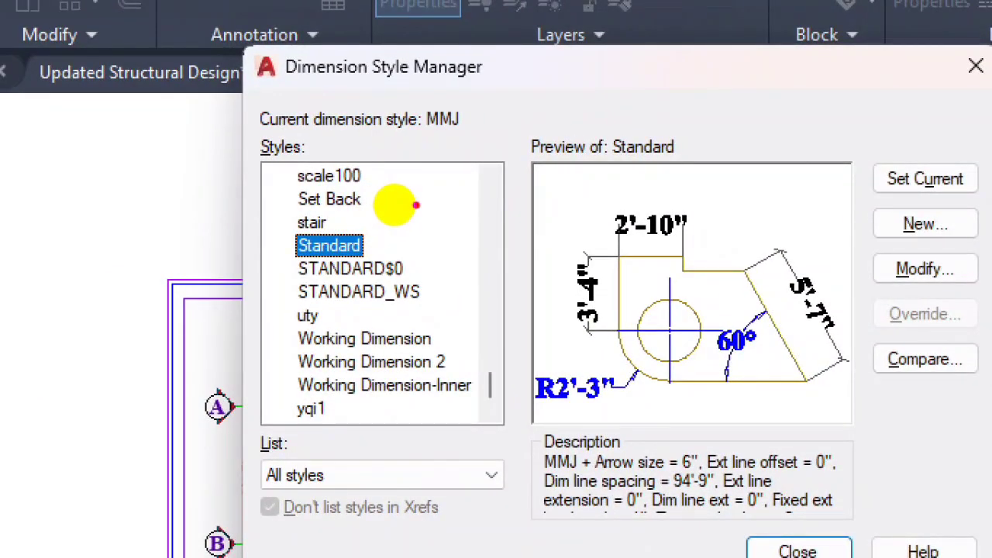
{"action": "left_click_drag", "start_coordinate": [416, 205], "coordinate": [438, 188]}
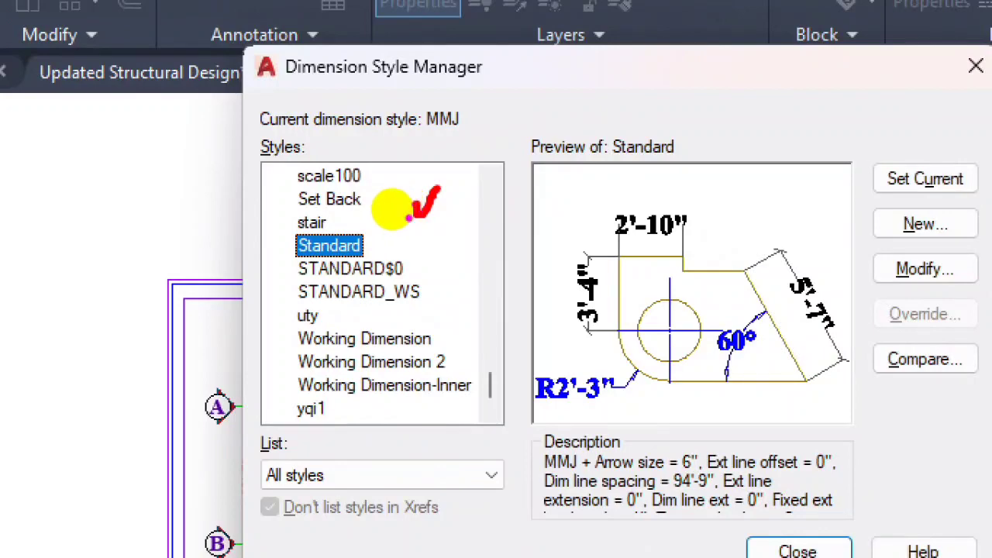
{"action": "mouse_move", "coordinate": [267, 253]}
{"action": "left_mouse_down"}
{"action": "mouse_move", "coordinate": [353, 250]}
{"action": "mouse_move", "coordinate": [389, 237]}
{"action": "mouse_move", "coordinate": [268, 246]}
{"action": "left_mouse_up"}
{"action": "key", "text": "Escape"}
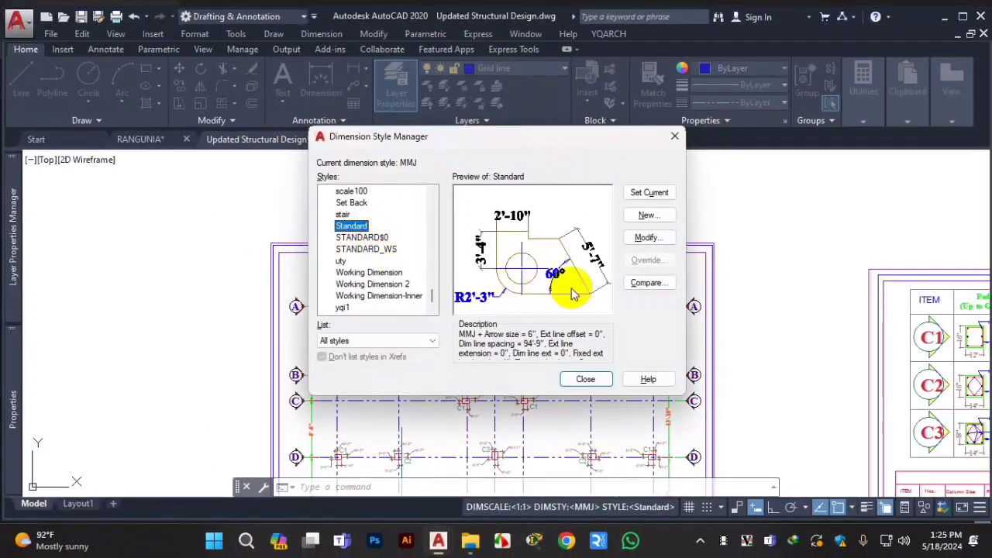
Try to create a new dimension style named CAD21, starting with Standard and used for all dimensions
{"action": "left_click", "coordinate": [648, 217]}
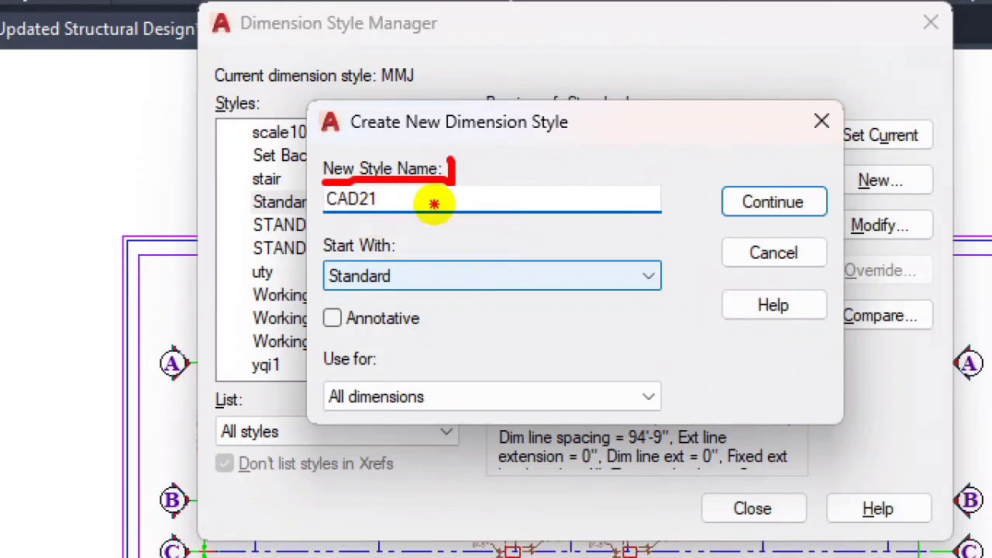
{"action": "mouse_move", "coordinate": [452, 159]}
{"action": "left_mouse_down"}
{"action": "mouse_move", "coordinate": [370, 141]}
{"action": "mouse_move", "coordinate": [326, 148]}
{"action": "left_mouse_up"}
{"action": "mouse_move", "coordinate": [336, 252]}
{"action": "left_mouse_down"}
{"action": "mouse_move", "coordinate": [476, 250]}
{"action": "mouse_move", "coordinate": [371, 251]}
{"action": "mouse_move", "coordinate": [361, 277]}
{"action": "mouse_move", "coordinate": [414, 277]}
{"action": "mouse_move", "coordinate": [423, 257]}
{"action": "mouse_move", "coordinate": [377, 295]}
{"action": "mouse_move", "coordinate": [423, 290]}
{"action": "mouse_move", "coordinate": [414, 273]}
{"action": "mouse_move", "coordinate": [369, 272]}
{"action": "left_mouse_up"}
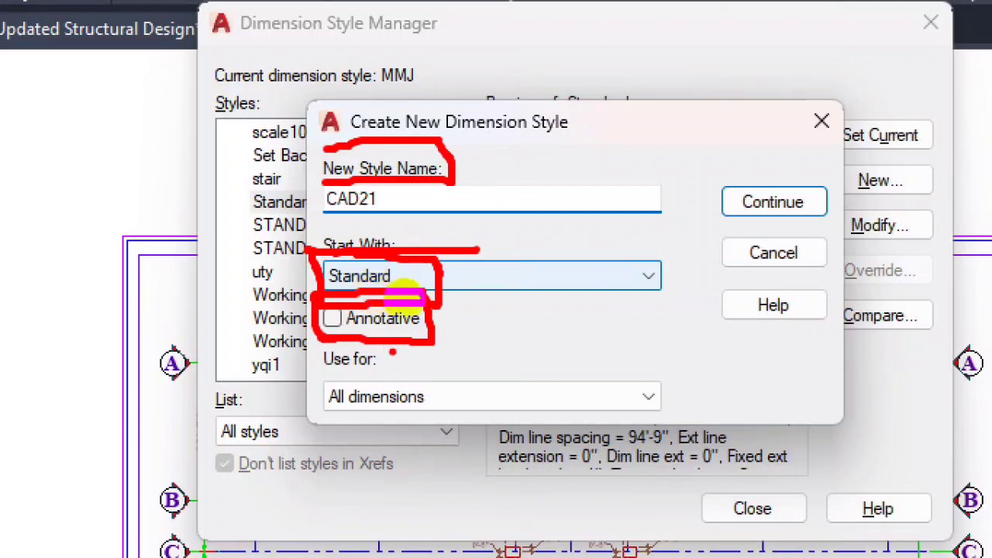
{"action": "left_click_drag", "start_coordinate": [311, 382], "coordinate": [394, 379]}
{"action": "mouse_move", "coordinate": [469, 396]}
{"action": "left_mouse_down"}
{"action": "mouse_move", "coordinate": [479, 403]}
{"action": "mouse_move", "coordinate": [529, 365]}
{"action": "left_mouse_up"}
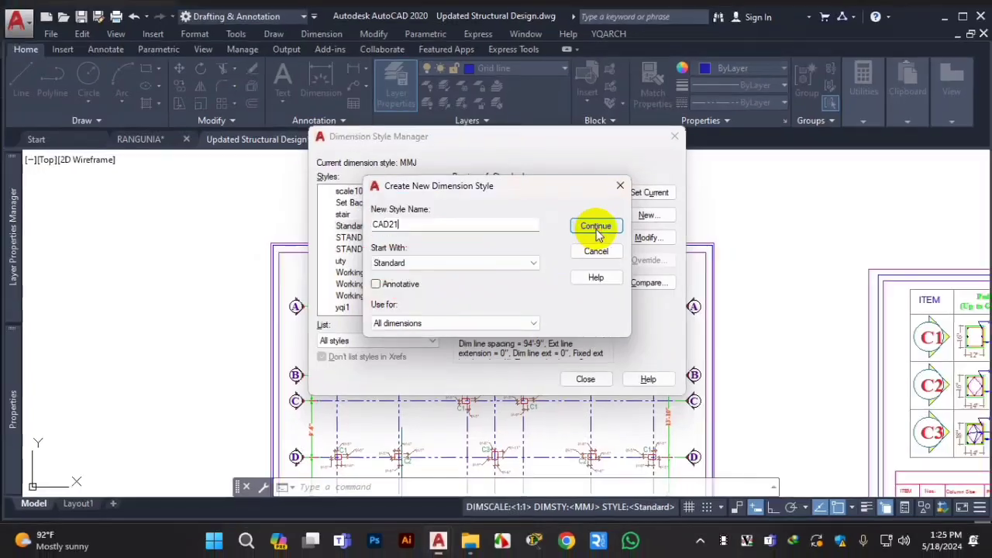
{"action": "left_click", "coordinate": [763, 211]}
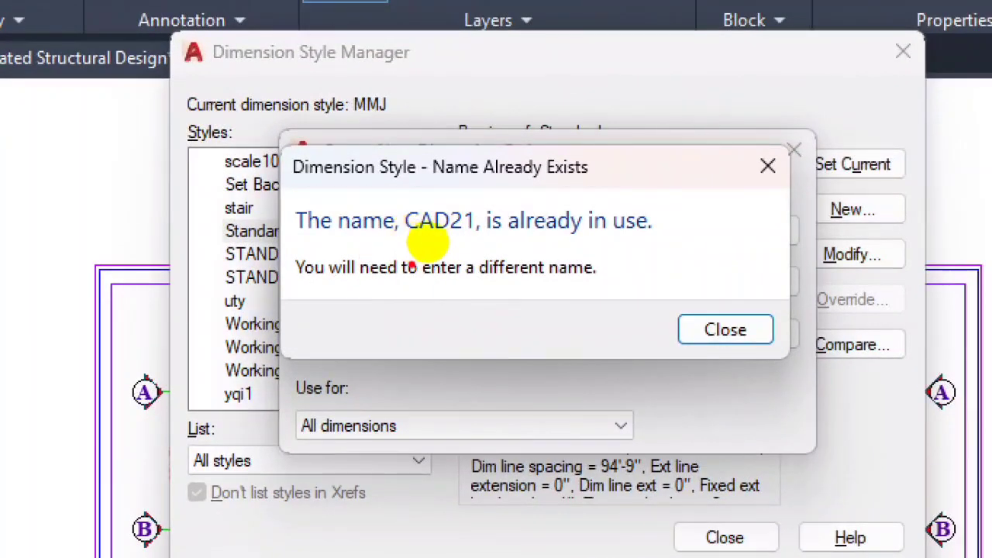
{"action": "mouse_move", "coordinate": [405, 241]}
{"action": "left_mouse_down"}
{"action": "mouse_move", "coordinate": [669, 232]}
{"action": "mouse_move", "coordinate": [491, 211]}
{"action": "mouse_move", "coordinate": [392, 220]}
{"action": "left_mouse_up"}
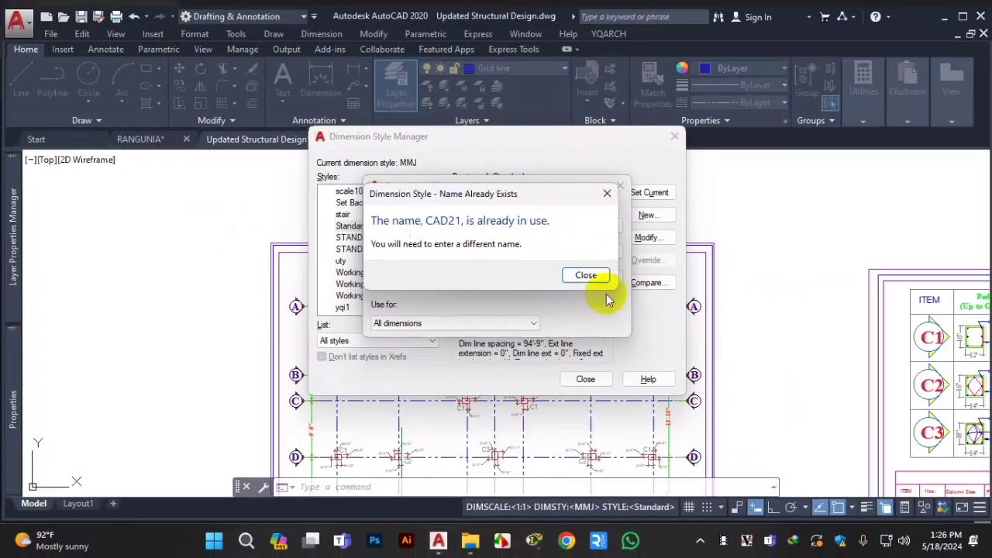
{"action": "left_click", "coordinate": [585, 276]}
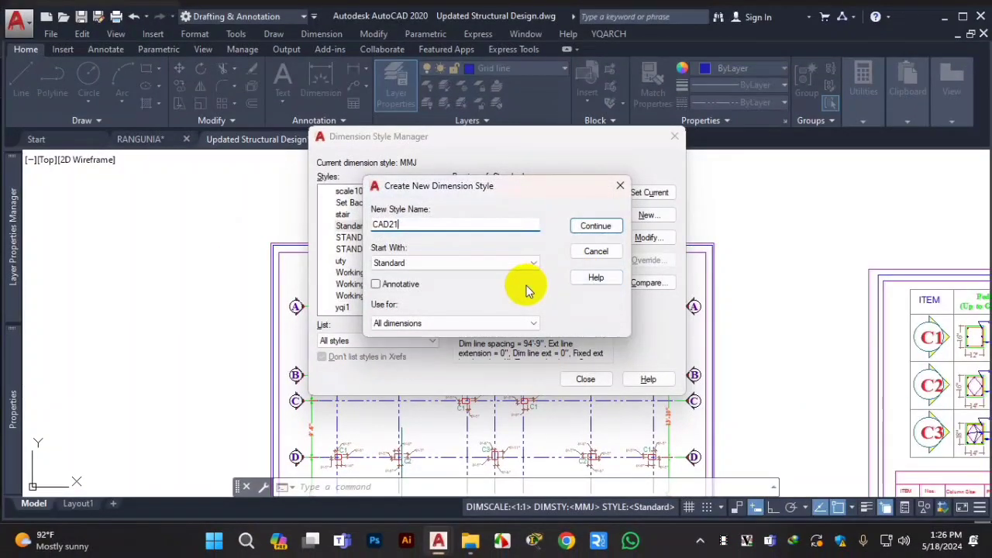
{"action": "left_click", "coordinate": [592, 225]}
{"action": "left_click", "coordinate": [582, 275]}
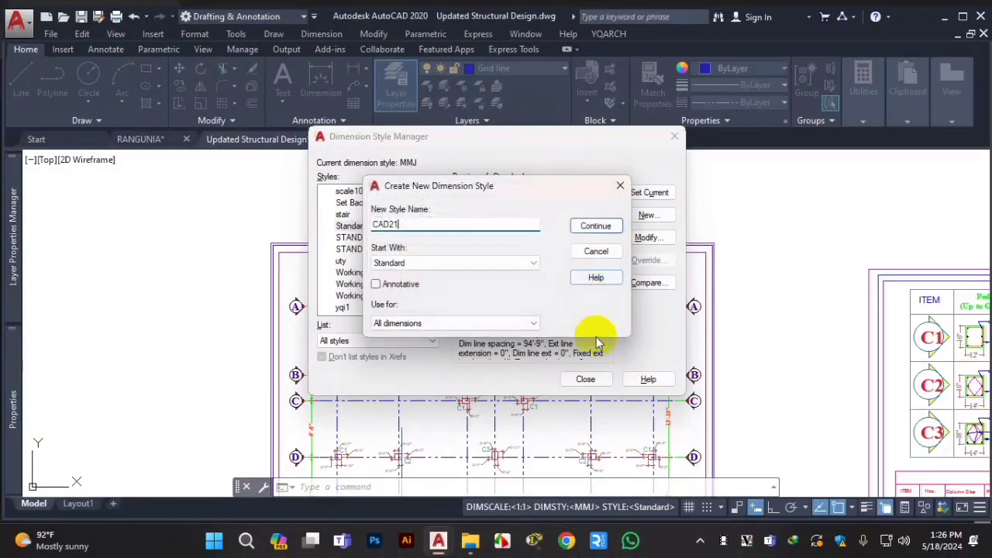
{"action": "left_click", "coordinate": [596, 251]}
Find the existing Cad21 style in the styles list, preview it and open its settings
{"action": "scroll", "coordinate": [383, 256], "scroll_direction": "up", "scroll_amount": 8}
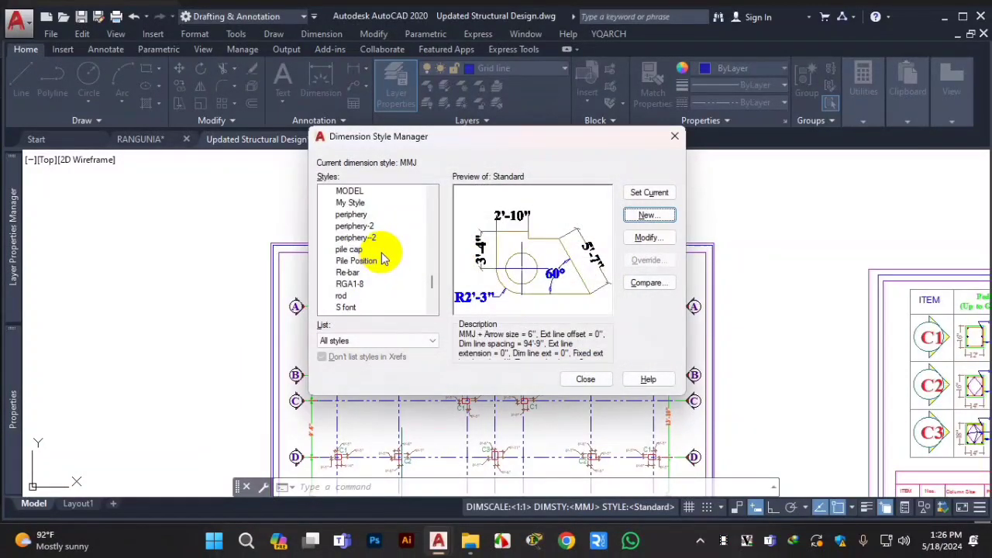
{"action": "scroll", "coordinate": [385, 256], "scroll_direction": "up", "scroll_amount": 10}
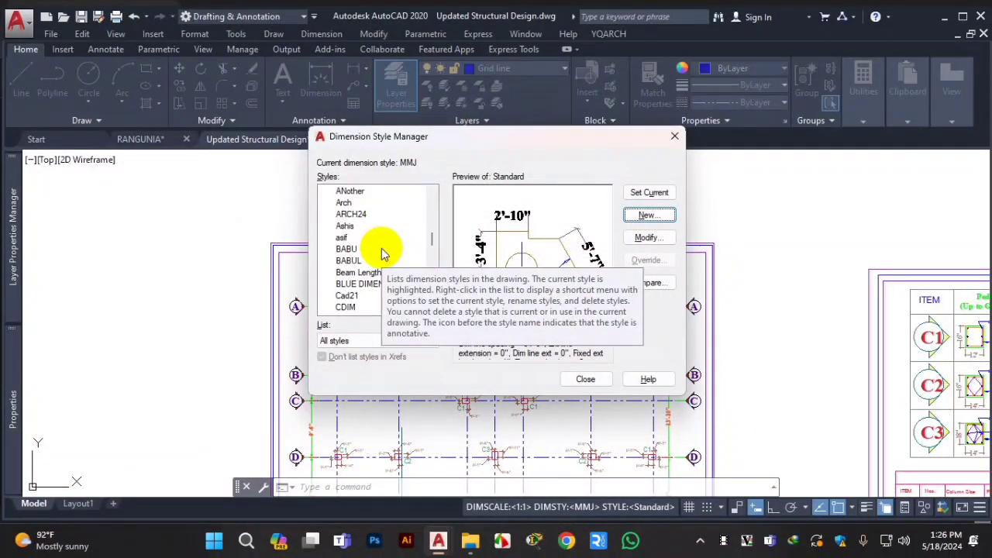
{"action": "scroll", "coordinate": [374, 241], "scroll_direction": "down", "scroll_amount": 6}
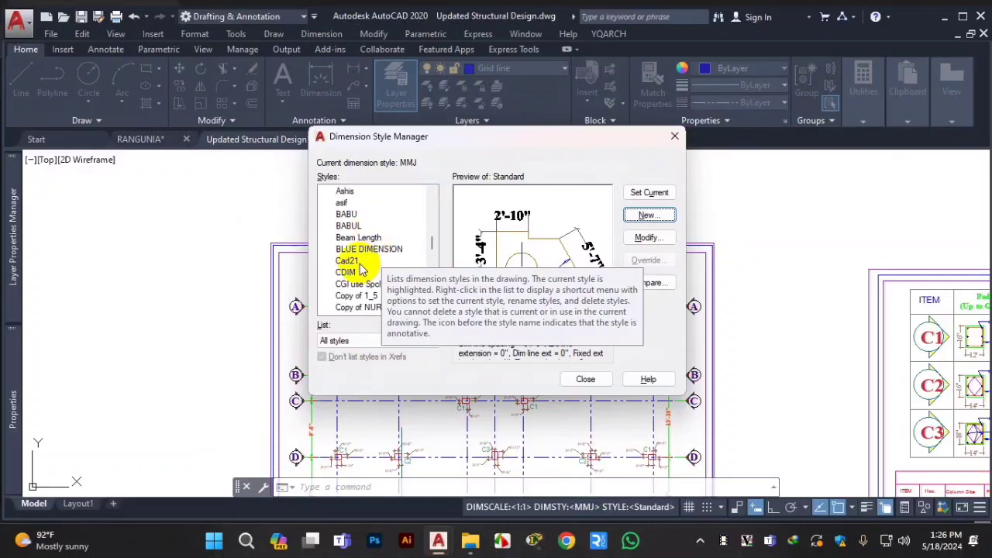
{"action": "left_click", "coordinate": [362, 262]}
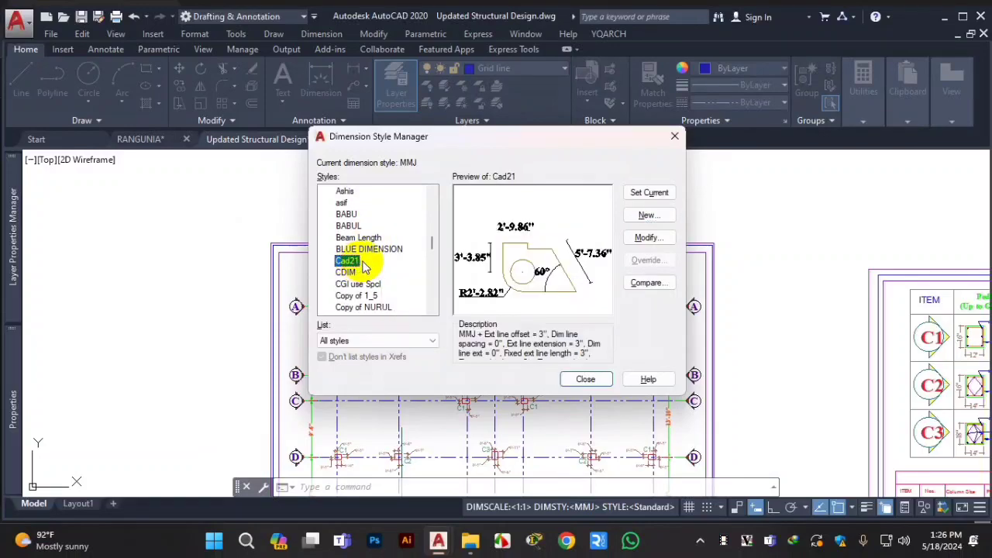
{"action": "left_click", "coordinate": [646, 238]}
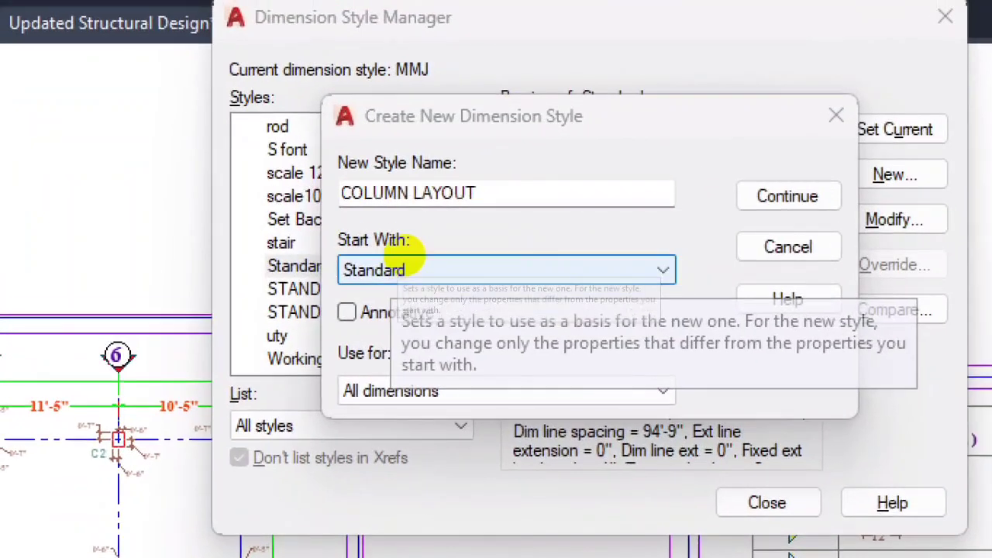
Create a non-annotative dimension style named COLUMN LAYOUT, starting with Standard and used for all dimensions
{"action": "left_click_drag", "start_coordinate": [338, 250], "coordinate": [449, 250]}
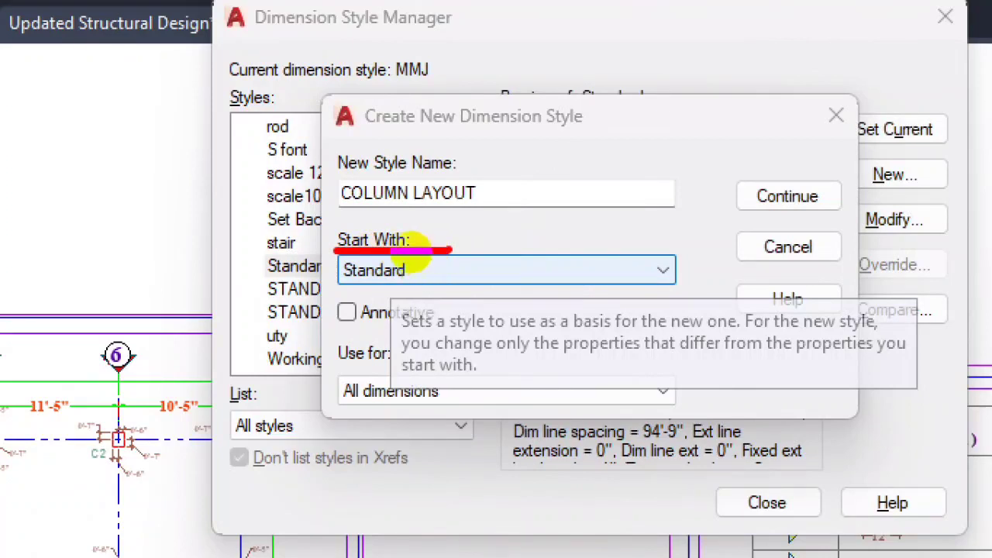
{"action": "mouse_move", "coordinate": [482, 215]}
{"action": "left_mouse_down"}
{"action": "mouse_move", "coordinate": [446, 233]}
{"action": "mouse_move", "coordinate": [436, 270]}
{"action": "left_mouse_up"}
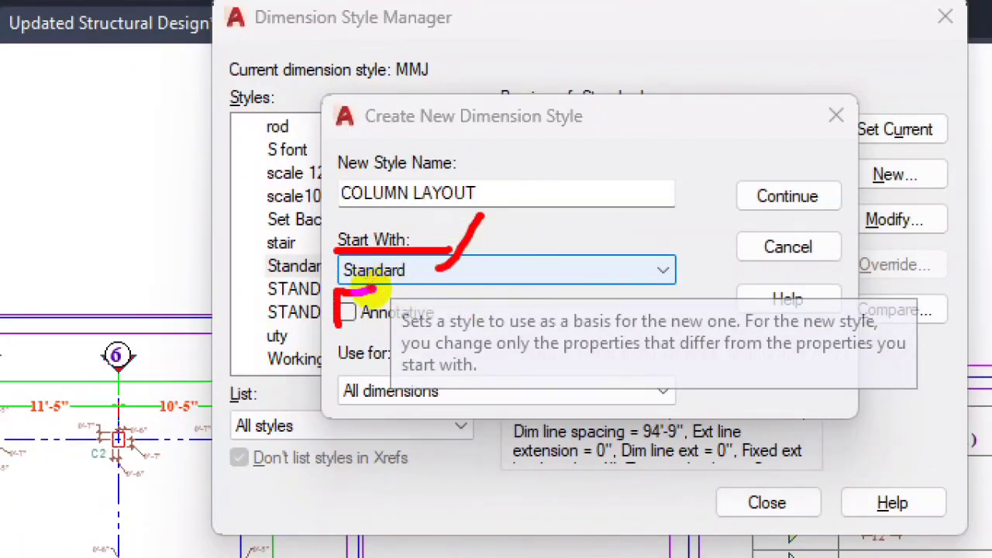
{"action": "mouse_move", "coordinate": [374, 288]}
{"action": "left_mouse_down"}
{"action": "mouse_move", "coordinate": [421, 288]}
{"action": "mouse_move", "coordinate": [341, 328]}
{"action": "left_mouse_up"}
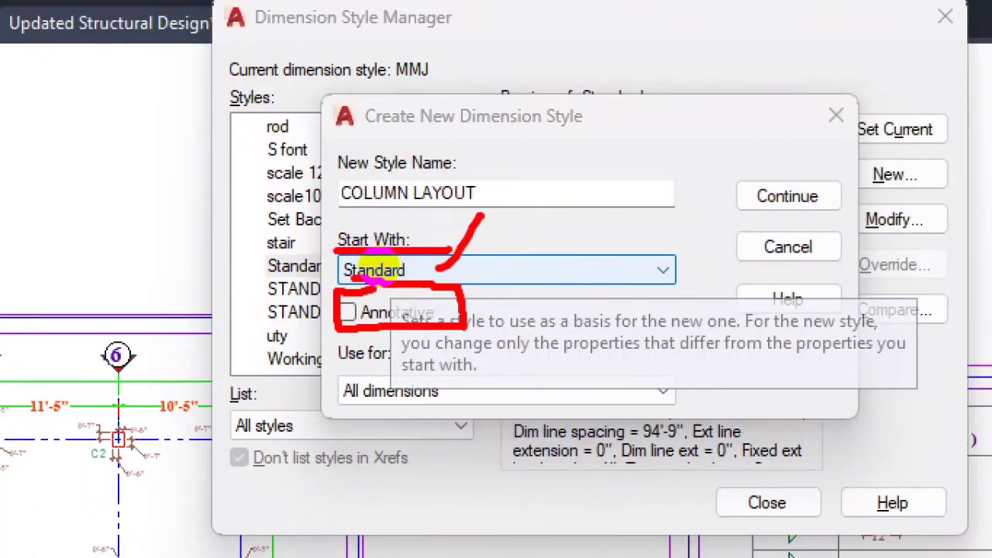
{"action": "left_click_drag", "start_coordinate": [349, 308], "coordinate": [417, 299]}
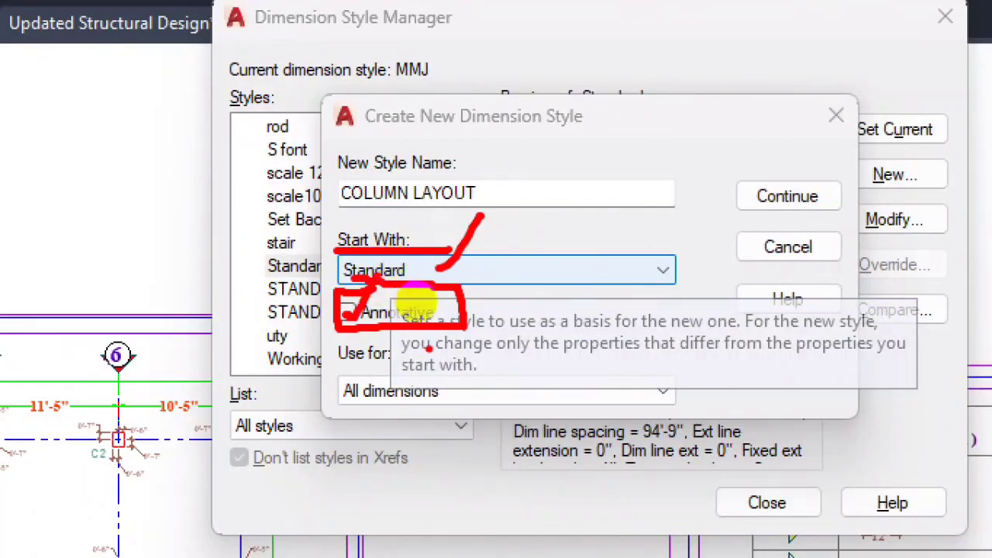
{"action": "key", "text": "Escape"}
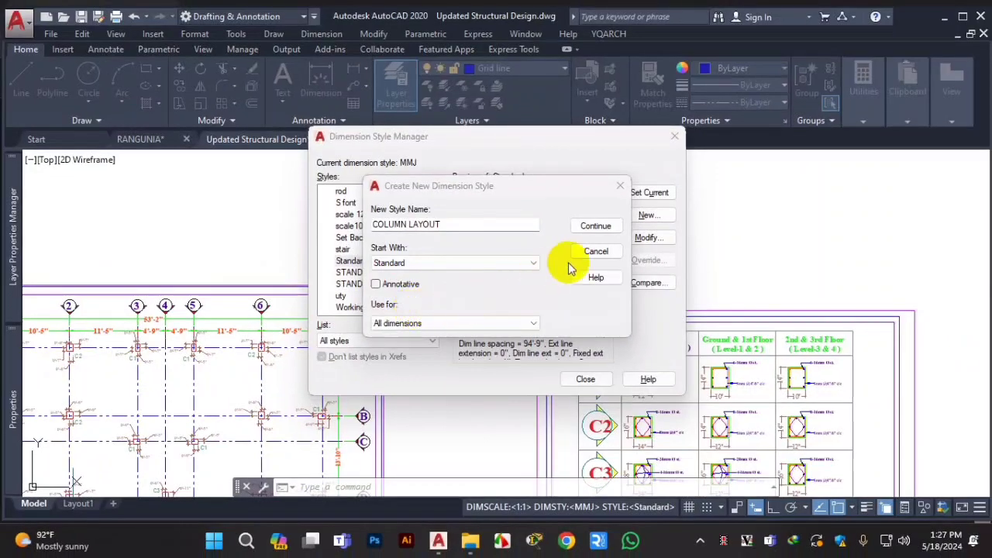
{"action": "left_click", "coordinate": [596, 227]}
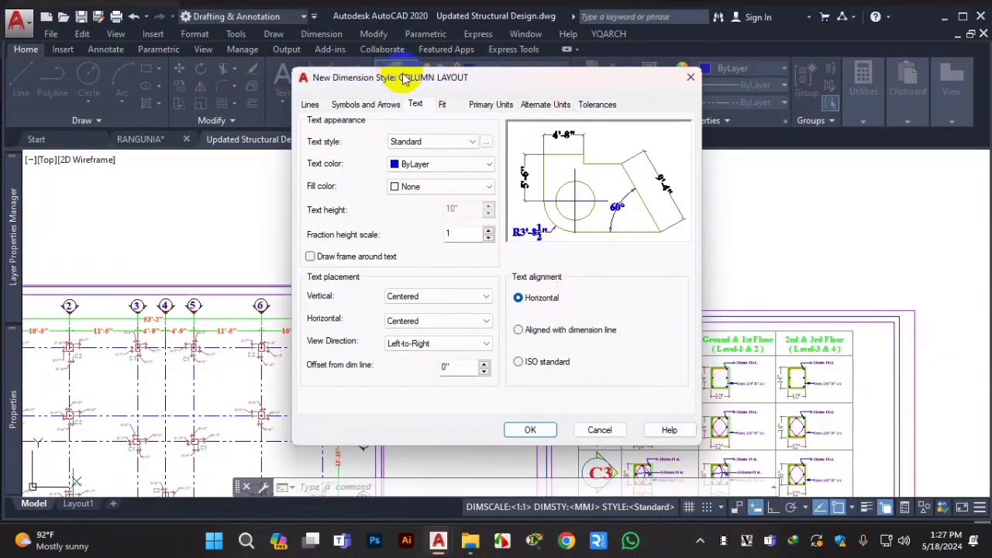
Examine the dimension line settings of the COLUMN LAYOUT style, including the available line colors
{"action": "left_click", "coordinate": [311, 104]}
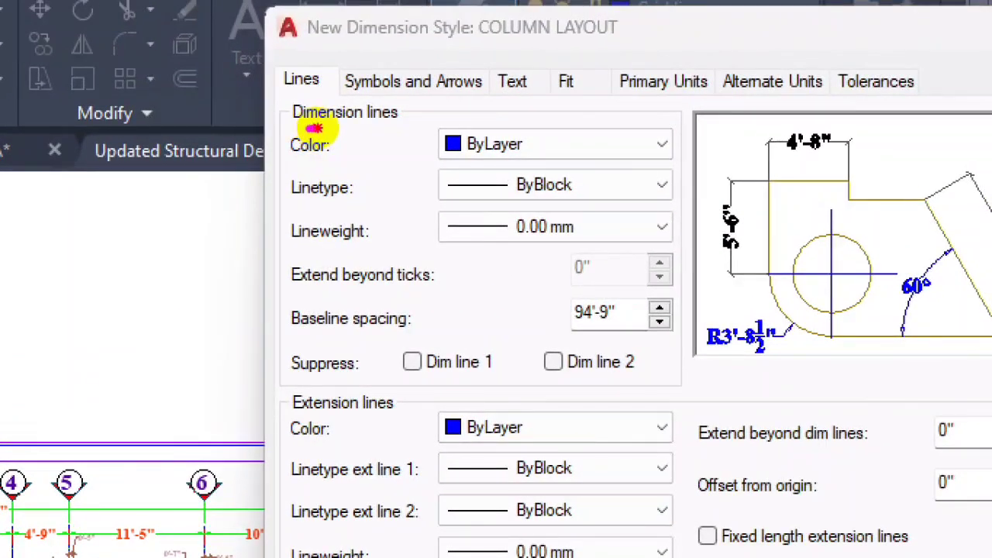
{"action": "left_click_drag", "start_coordinate": [313, 128], "coordinate": [422, 128]}
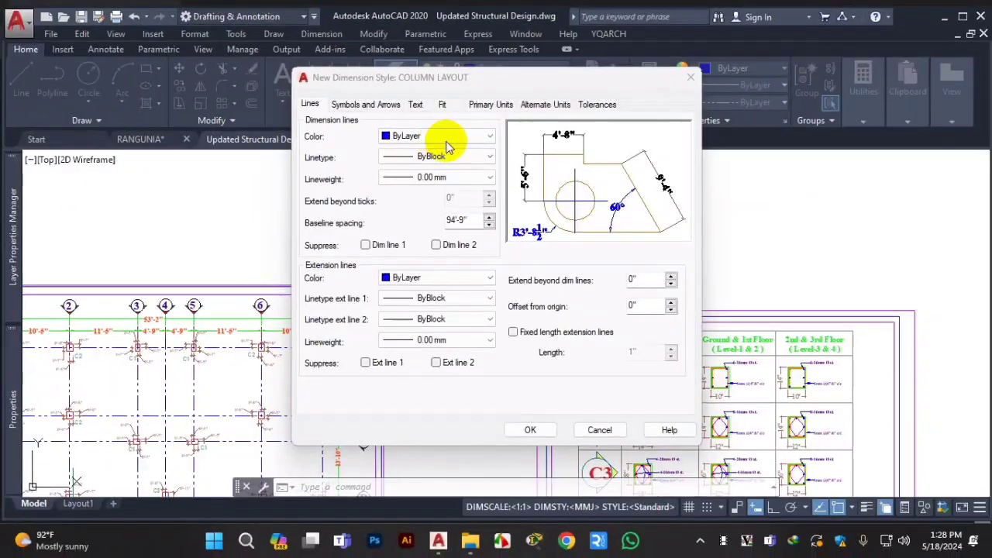
{"action": "left_click", "coordinate": [466, 132]}
{"action": "left_click", "coordinate": [466, 132]}
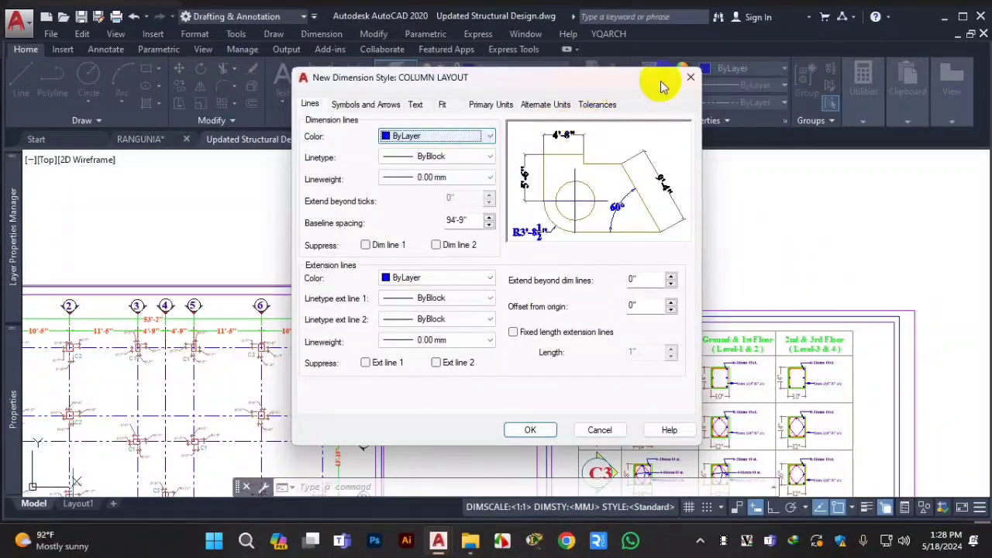
Accept the new COLUMN LAYOUT style, close the style manager and make Dimension the current layer
{"action": "left_click", "coordinate": [530, 430]}
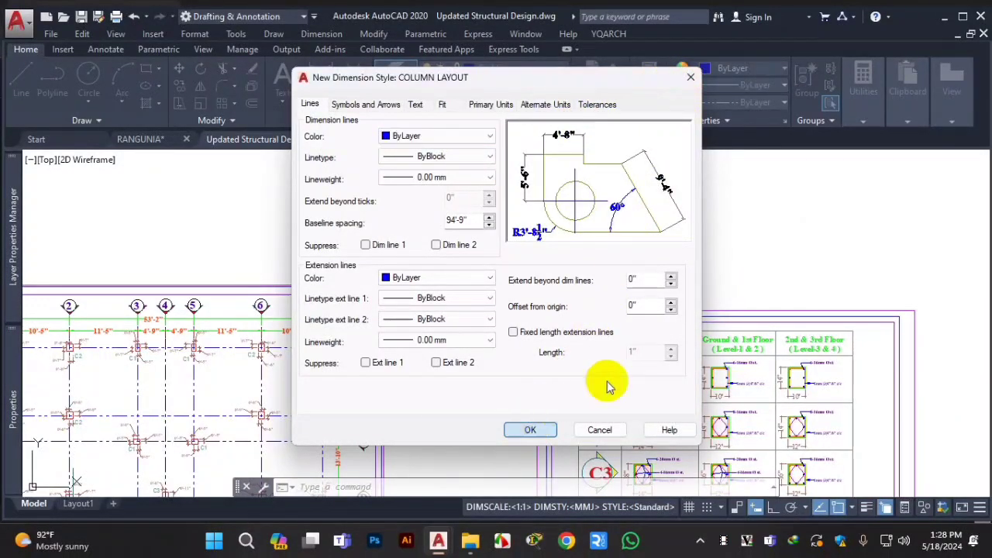
{"action": "left_click", "coordinate": [587, 377]}
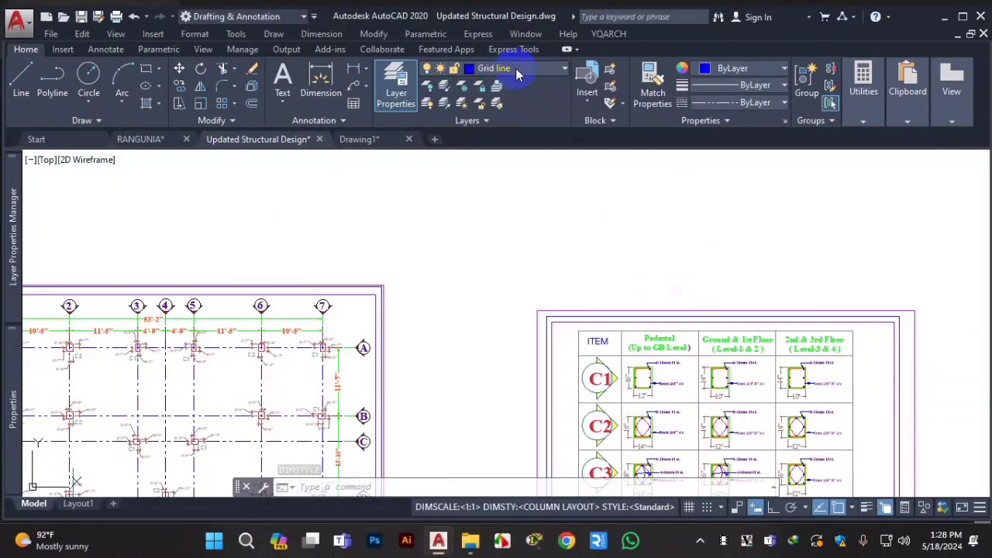
{"action": "left_click", "coordinate": [523, 71]}
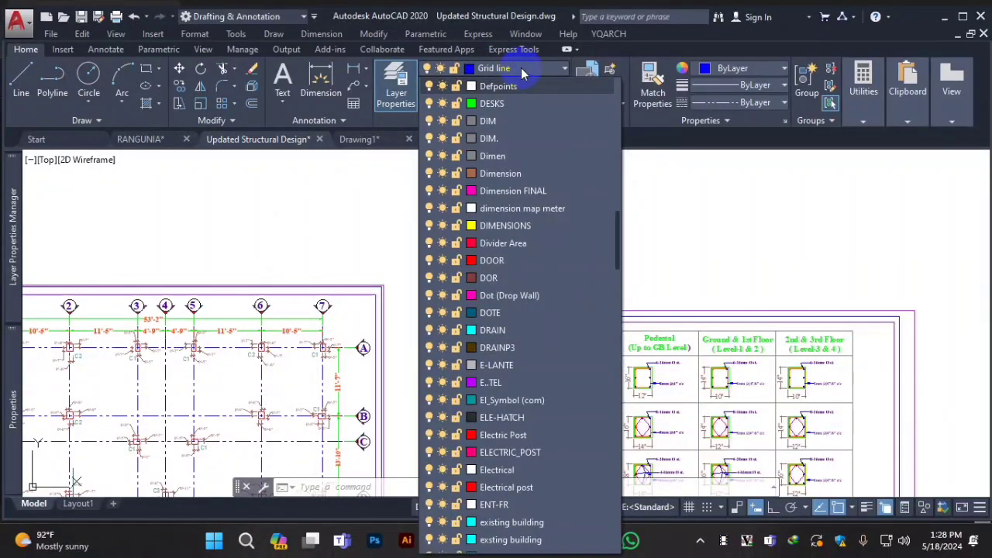
{"action": "left_click", "coordinate": [513, 173]}
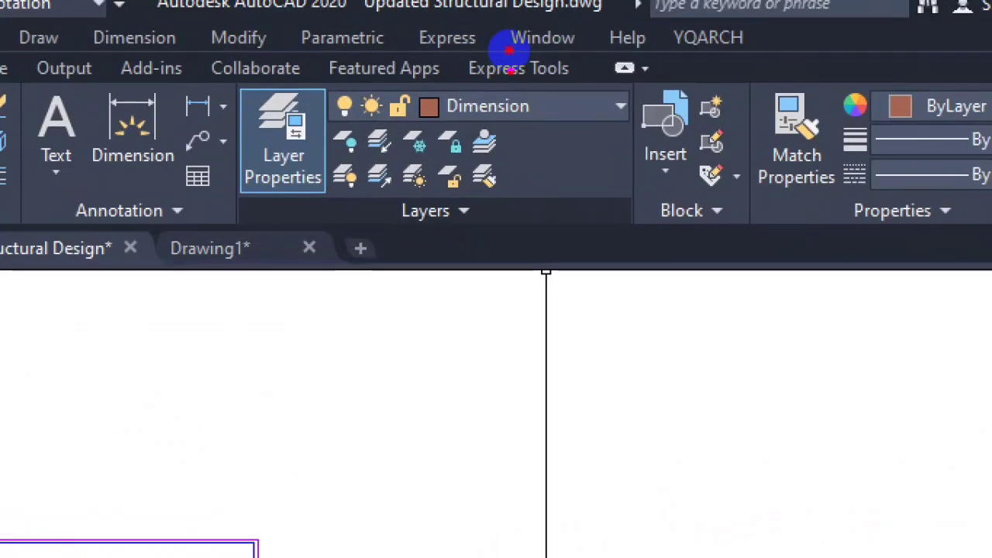
{"action": "mouse_move", "coordinate": [558, 83]}
{"action": "left_mouse_down"}
{"action": "mouse_move", "coordinate": [374, 71]}
{"action": "mouse_move", "coordinate": [540, 88]}
{"action": "mouse_move", "coordinate": [566, 49]}
{"action": "left_mouse_up"}
{"action": "key", "text": "Escape"}
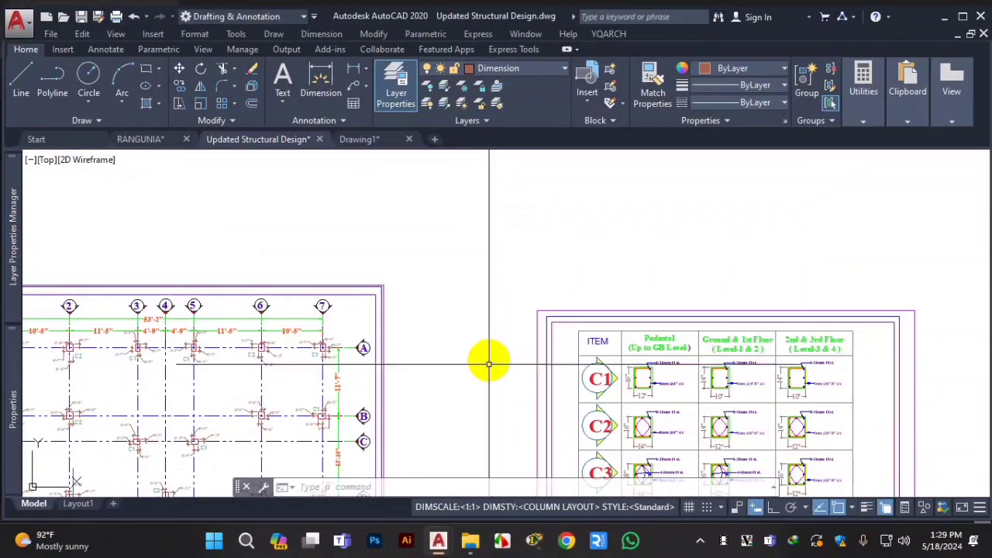
Reopen the COLUMN LAYOUT style for modification and check how its dimension and extension line colors follow the current layer
{"action": "type", "text": "D"}
{"action": "key", "text": "Return"}
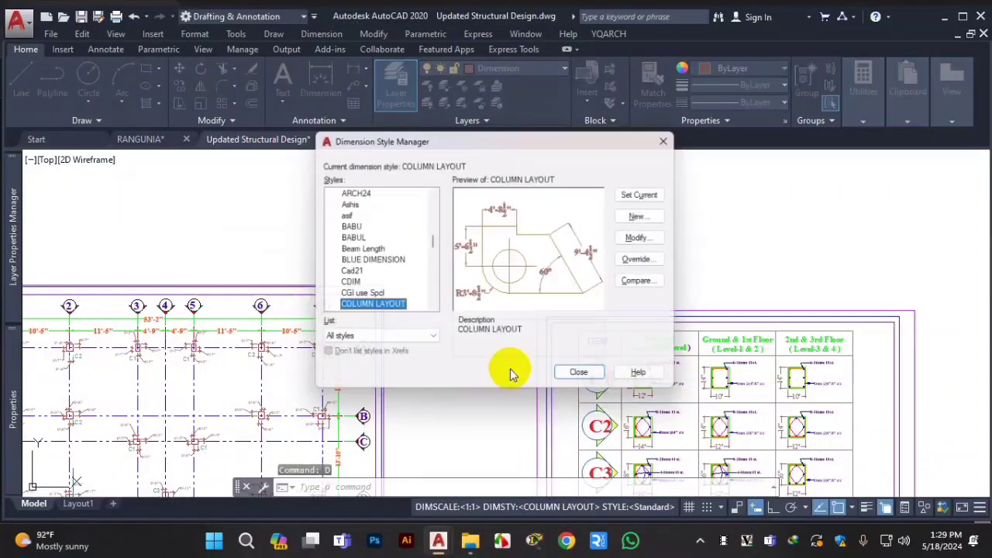
{"action": "left_click", "coordinate": [644, 237]}
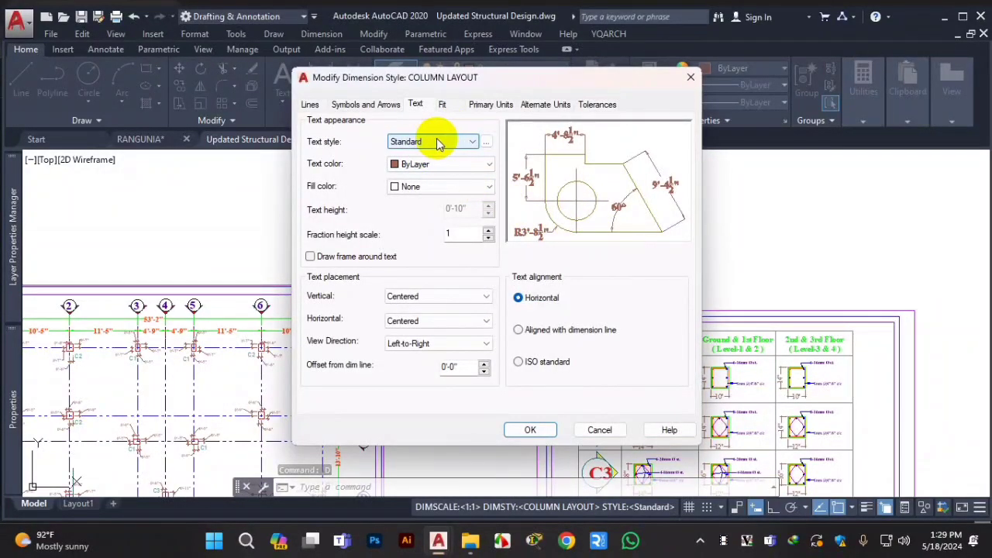
{"action": "left_click", "coordinate": [310, 103]}
{"action": "key", "text": "ctrl+1"}
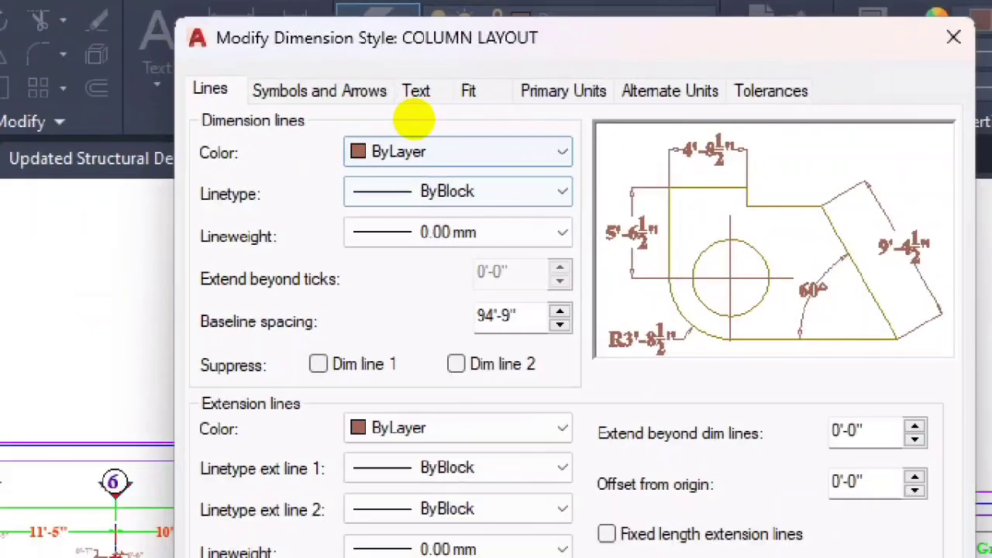
{"action": "left_click", "coordinate": [414, 119]}
{"action": "mouse_move", "coordinate": [187, 173]}
{"action": "left_mouse_down"}
{"action": "mouse_move", "coordinate": [365, 188]}
{"action": "mouse_move", "coordinate": [468, 163]}
{"action": "left_mouse_up"}
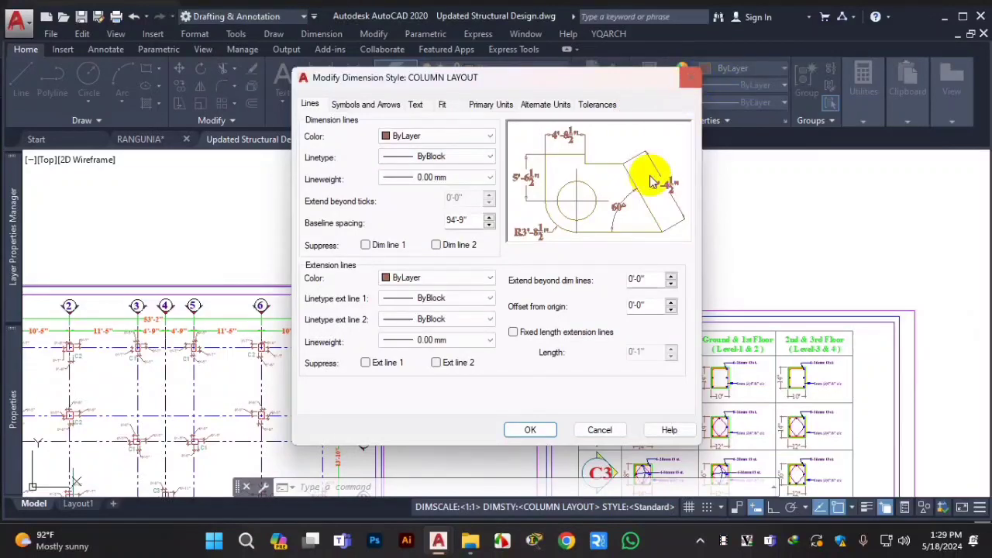
{"action": "left_click", "coordinate": [530, 429]}
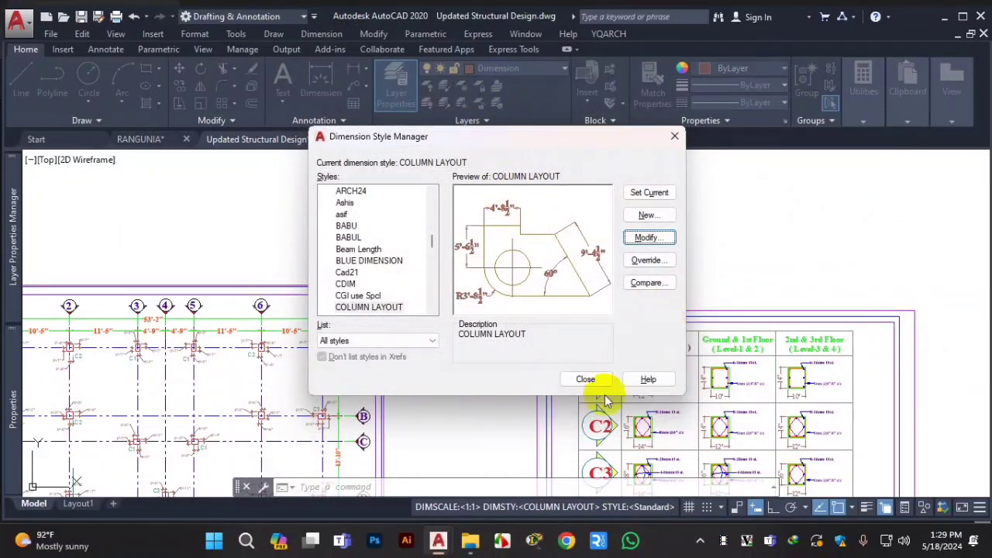
{"action": "left_click", "coordinate": [586, 381]}
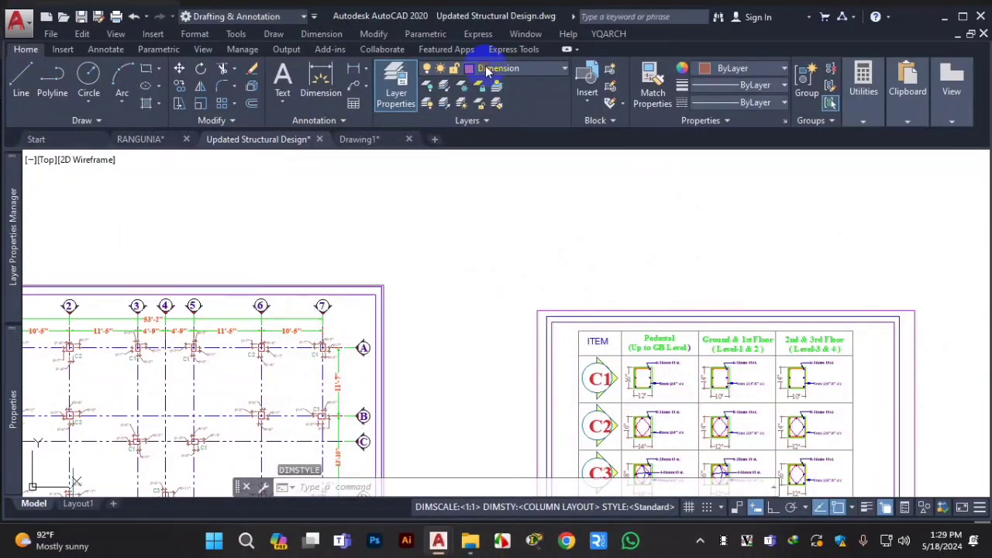
Change the Dimension layer's color to green index color 82
{"action": "left_click", "coordinate": [489, 70]}
{"action": "left_click", "coordinate": [471, 86]}
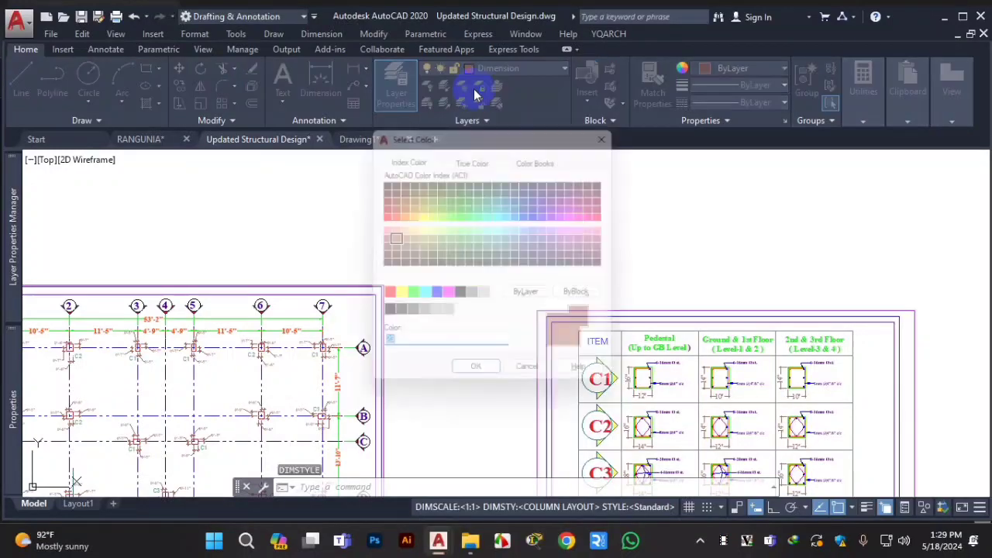
{"action": "left_click", "coordinate": [454, 210]}
{"action": "left_click", "coordinate": [479, 380]}
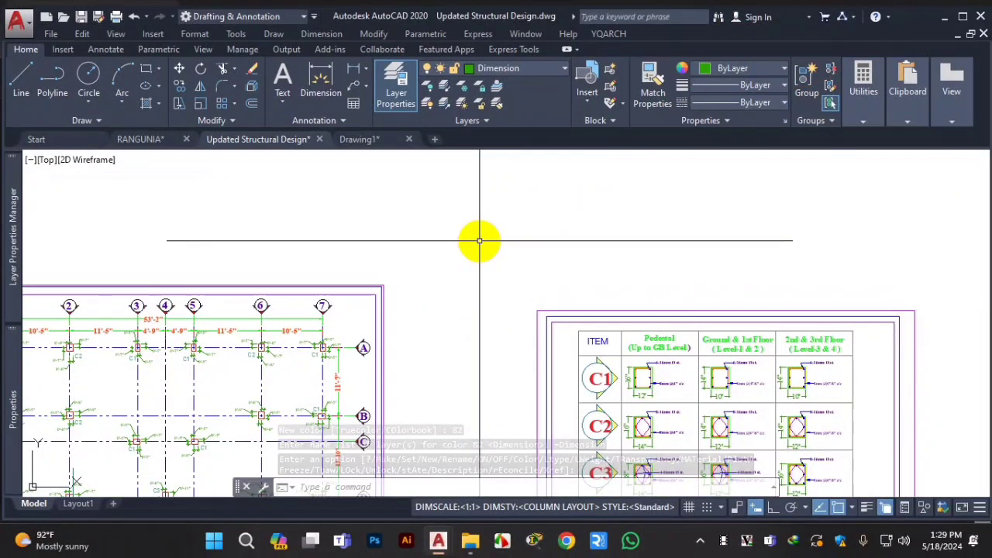
Modify the COLUMN LAYOUT dimension style so its dimension lines are Red
{"action": "type", "text": "d"}
{"action": "key", "text": "Return"}
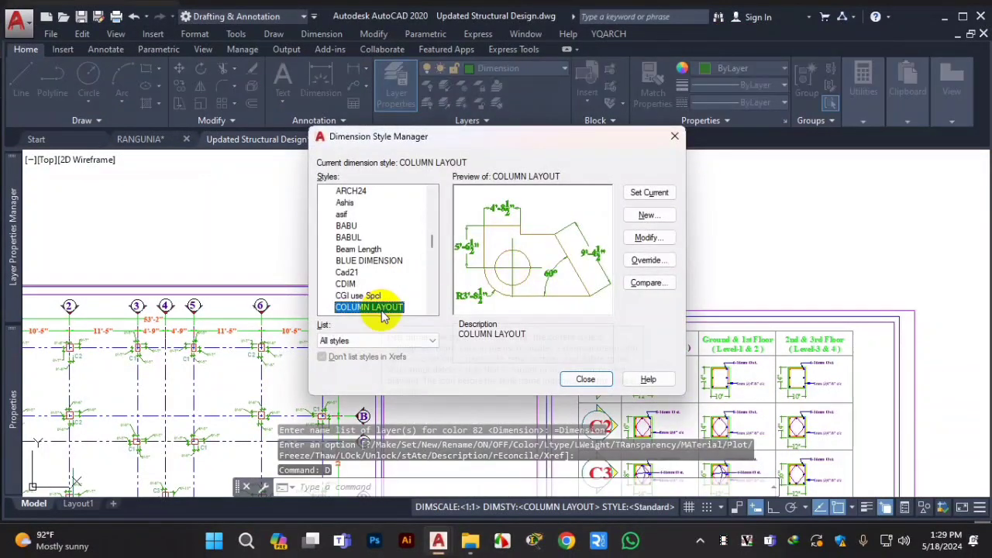
{"action": "left_click", "coordinate": [649, 237]}
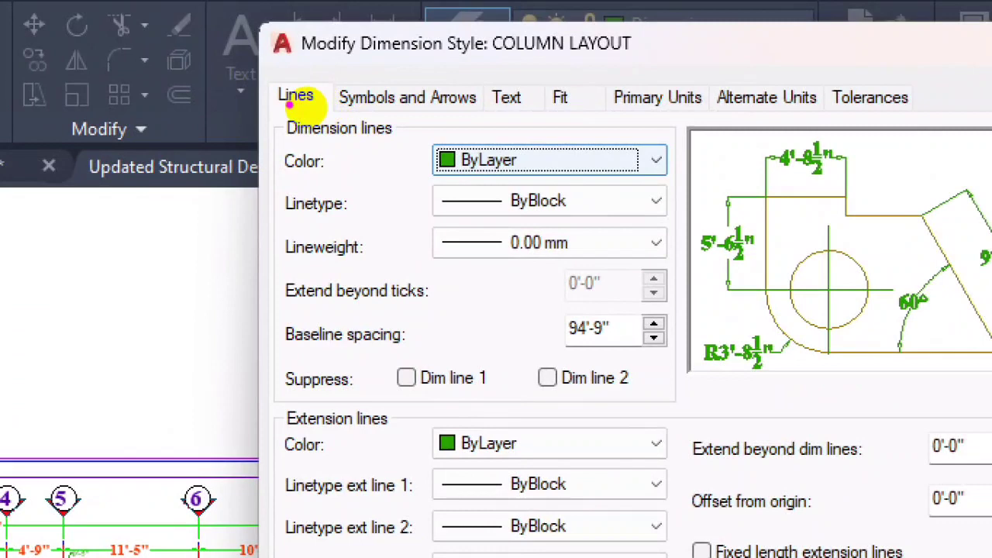
{"action": "mouse_move", "coordinate": [288, 104]}
{"action": "left_mouse_down"}
{"action": "mouse_move", "coordinate": [285, 170]}
{"action": "mouse_move", "coordinate": [377, 111]}
{"action": "mouse_move", "coordinate": [344, 109]}
{"action": "left_mouse_up"}
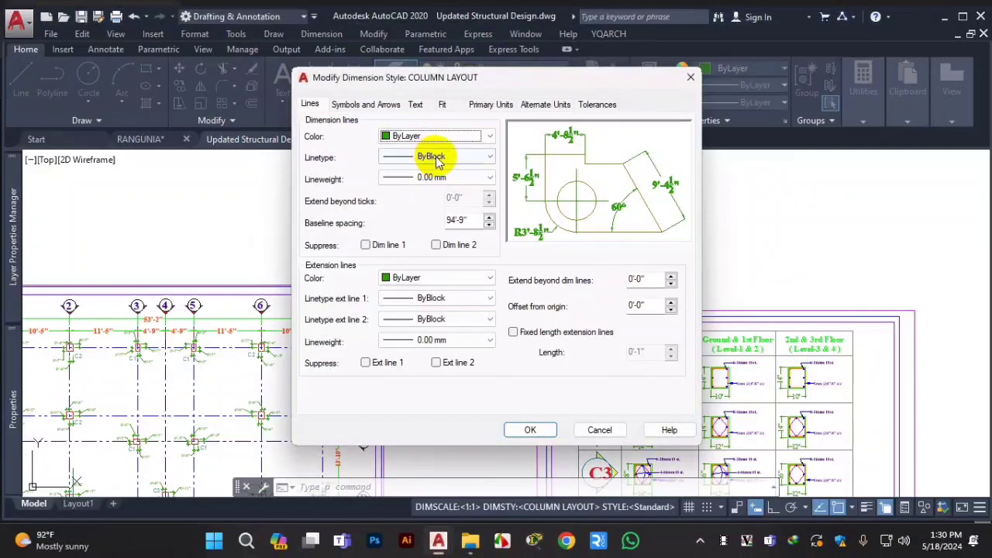
{"action": "left_click", "coordinate": [467, 139]}
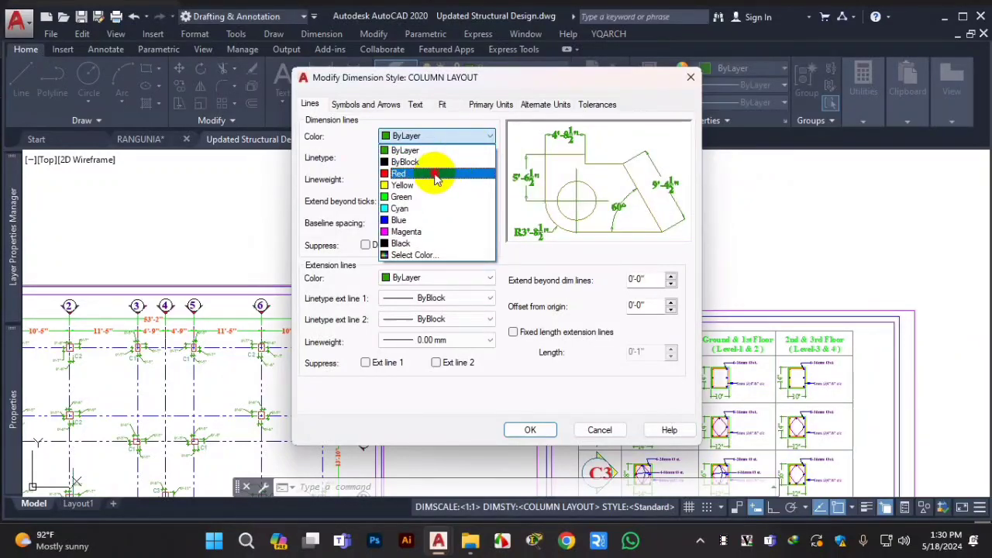
{"action": "left_click", "coordinate": [437, 175]}
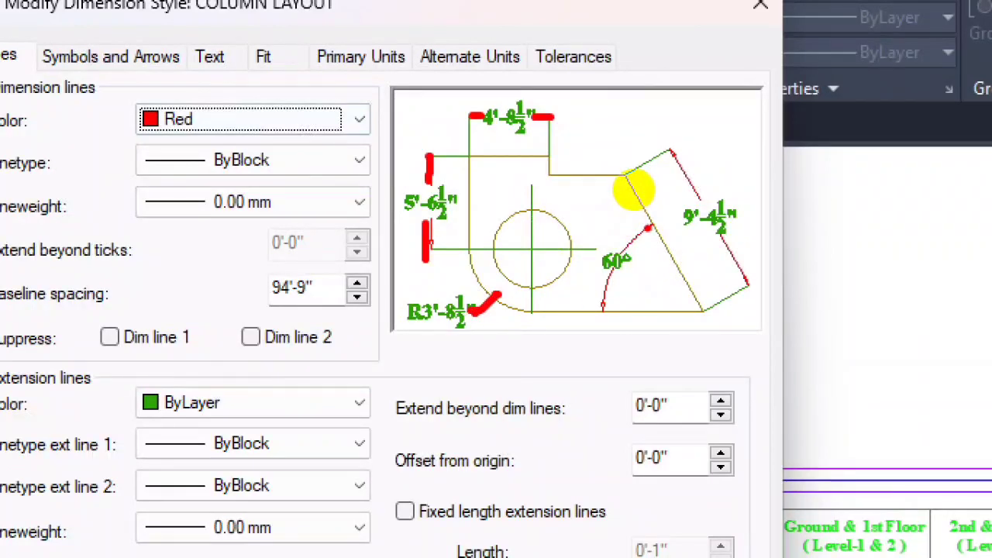
{"action": "left_click_drag", "start_coordinate": [634, 190], "coordinate": [613, 224]}
{"action": "mouse_move", "coordinate": [646, 153]}
{"action": "left_mouse_down"}
{"action": "mouse_move", "coordinate": [673, 208]}
{"action": "mouse_move", "coordinate": [698, 197]}
{"action": "left_mouse_up"}
{"action": "left_click_drag", "start_coordinate": [725, 236], "coordinate": [748, 287]}
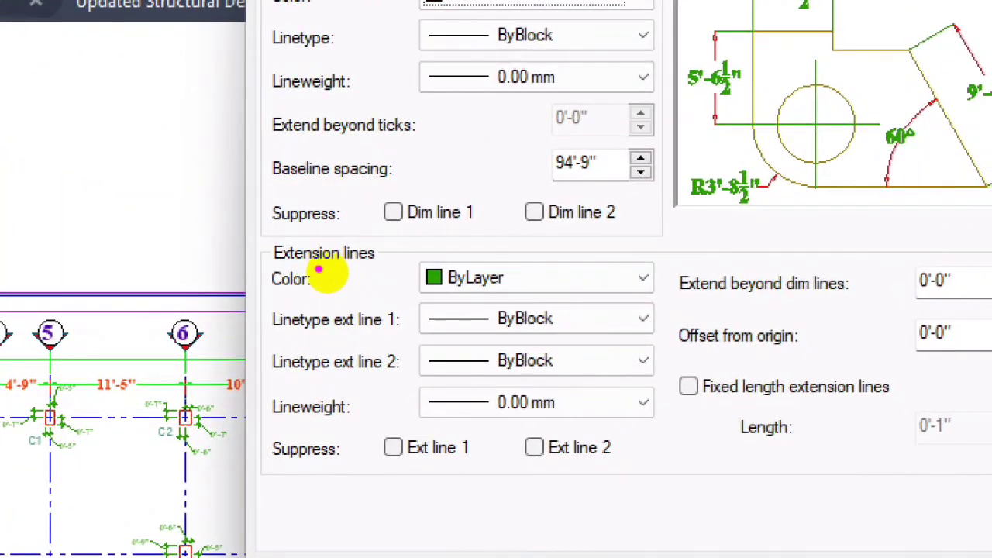
Set the extension line color of the COLUMN LAYOUT style to Magenta
{"action": "left_click_drag", "start_coordinate": [293, 271], "coordinate": [385, 276]}
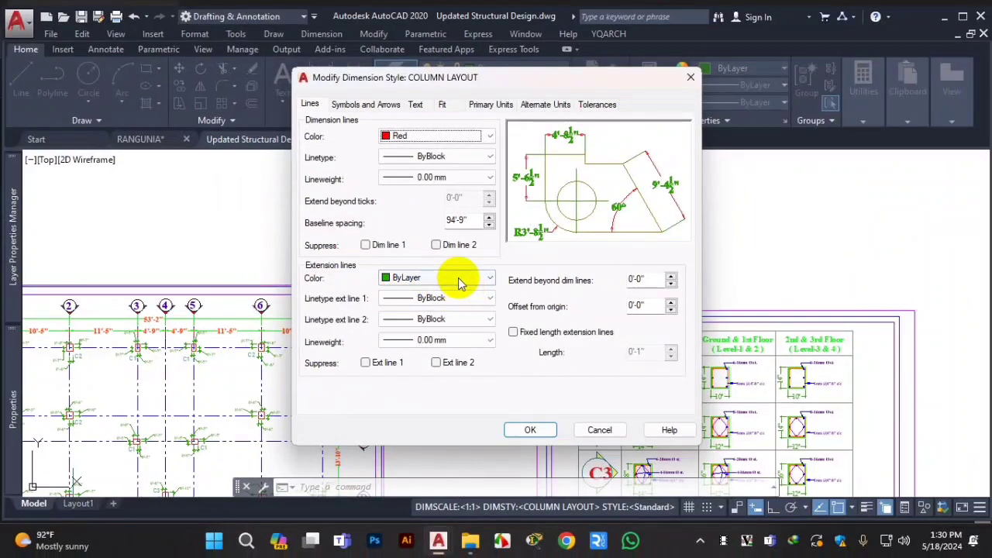
{"action": "left_click", "coordinate": [573, 277]}
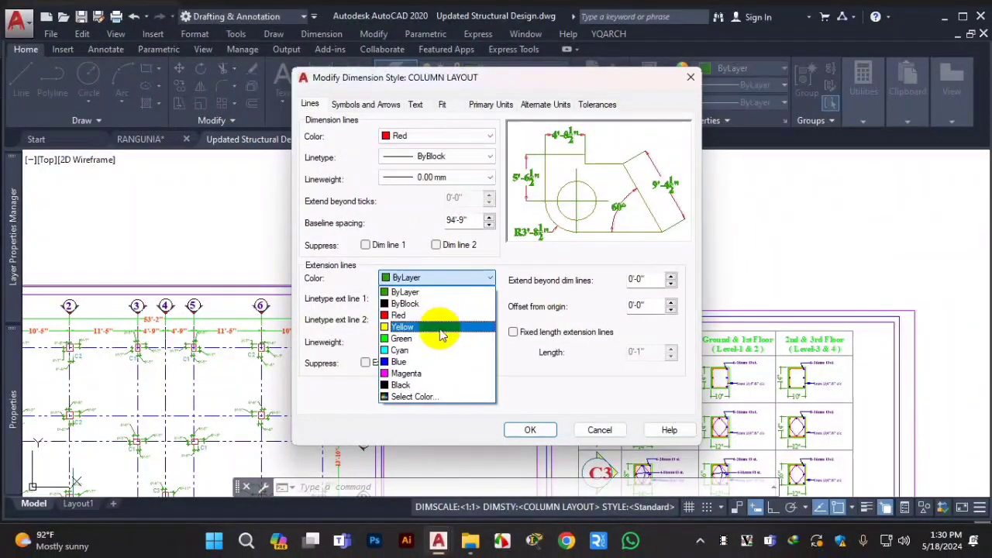
{"action": "left_click", "coordinate": [409, 374]}
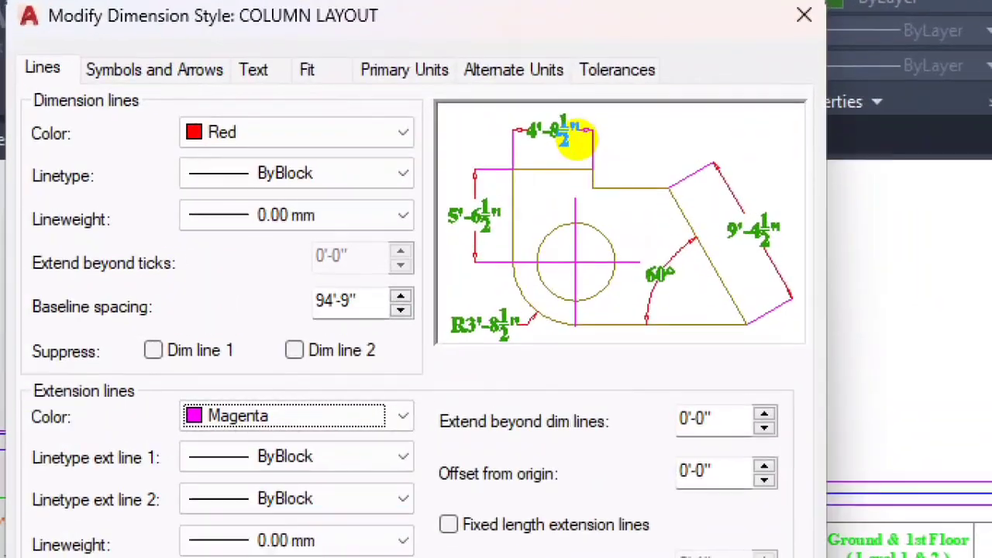
{"action": "left_click_drag", "start_coordinate": [592, 126], "coordinate": [594, 169]}
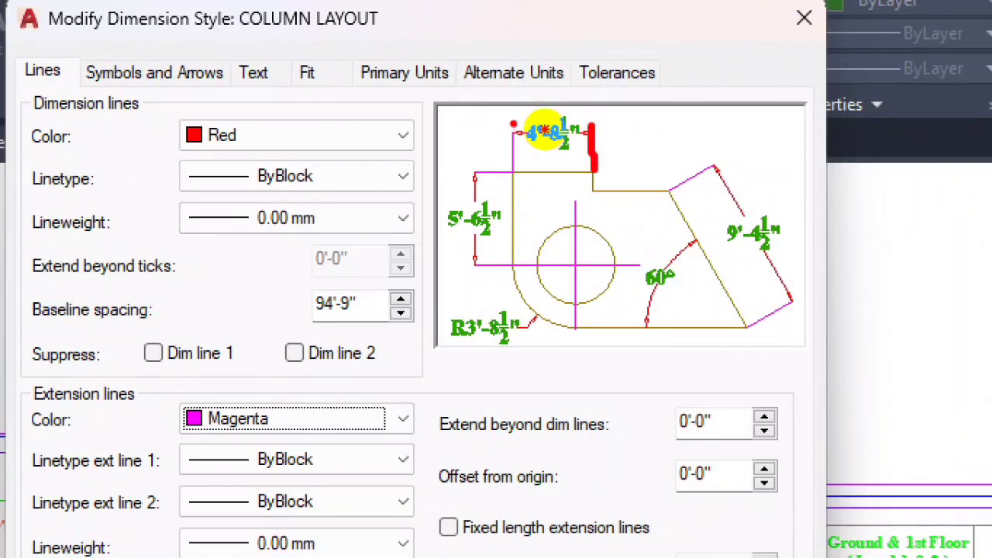
{"action": "left_click_drag", "start_coordinate": [513, 122], "coordinate": [513, 178]}
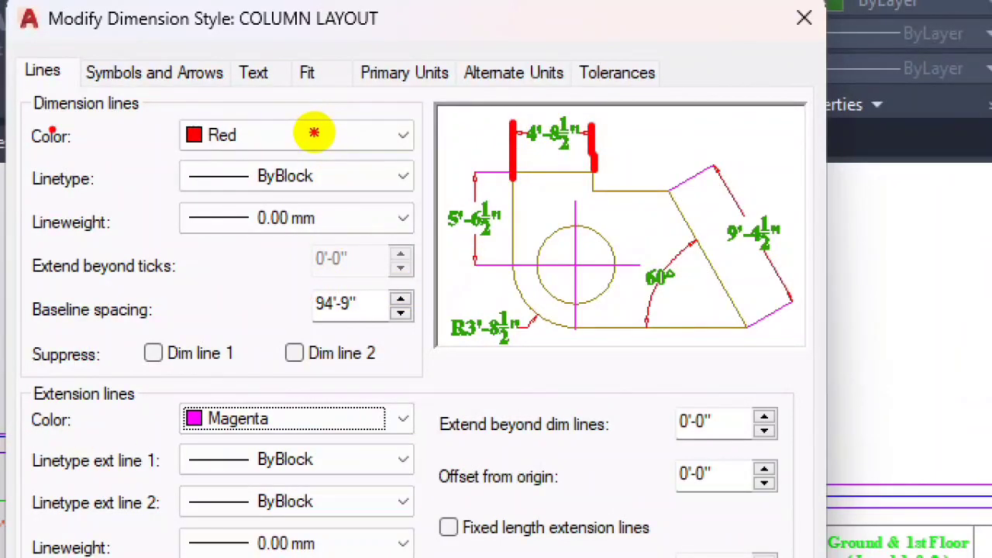
{"action": "left_click_drag", "start_coordinate": [52, 129], "coordinate": [161, 121]}
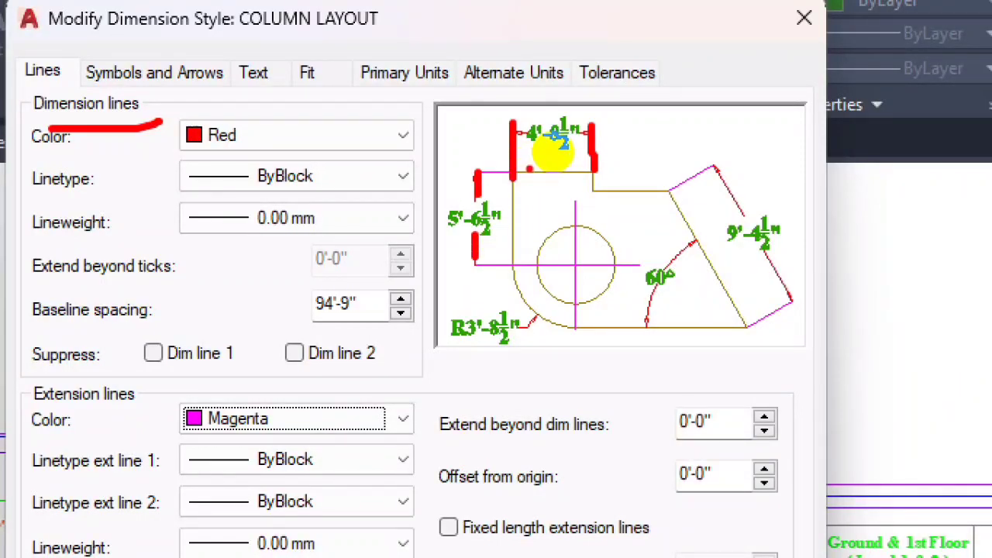
{"action": "left_click_drag", "start_coordinate": [714, 164], "coordinate": [668, 191]}
{"action": "mouse_move", "coordinate": [786, 301]}
{"action": "left_mouse_down"}
{"action": "mouse_move", "coordinate": [758, 328]}
{"action": "mouse_move", "coordinate": [803, 300]}
{"action": "left_mouse_up"}
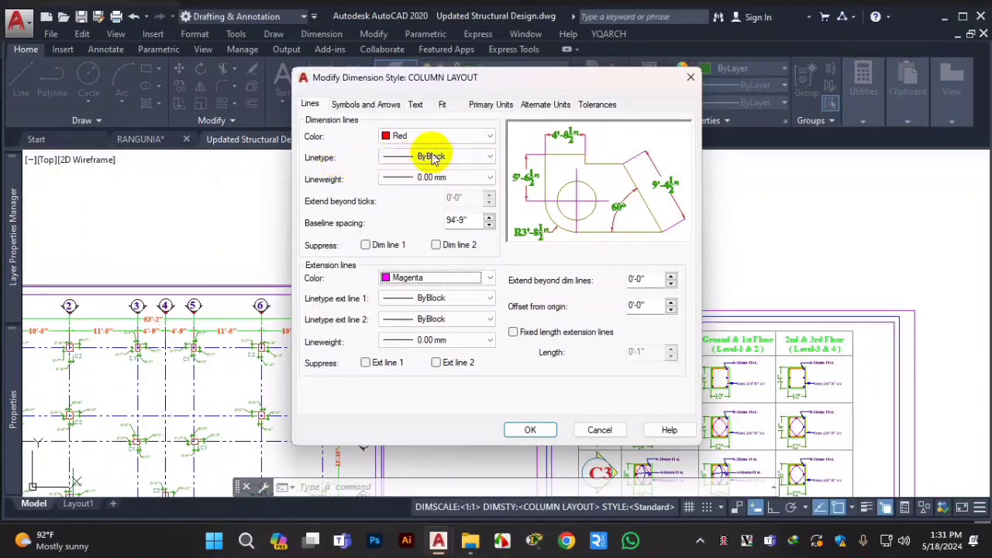
Set both the linetype and the lineweight of the style's dimension lines to ByLayer
{"action": "left_click", "coordinate": [446, 157]}
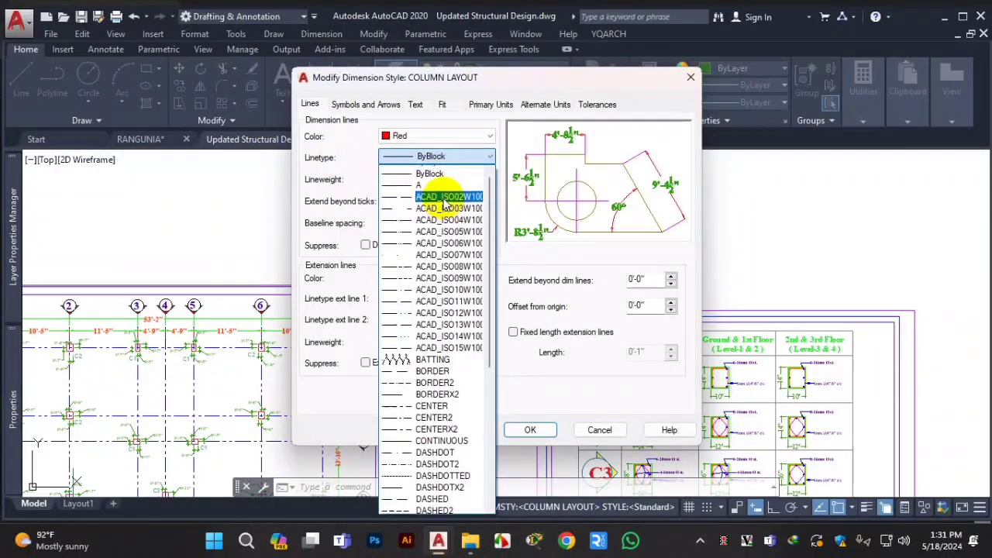
{"action": "left_click", "coordinate": [450, 170]}
{"action": "left_click", "coordinate": [454, 178]}
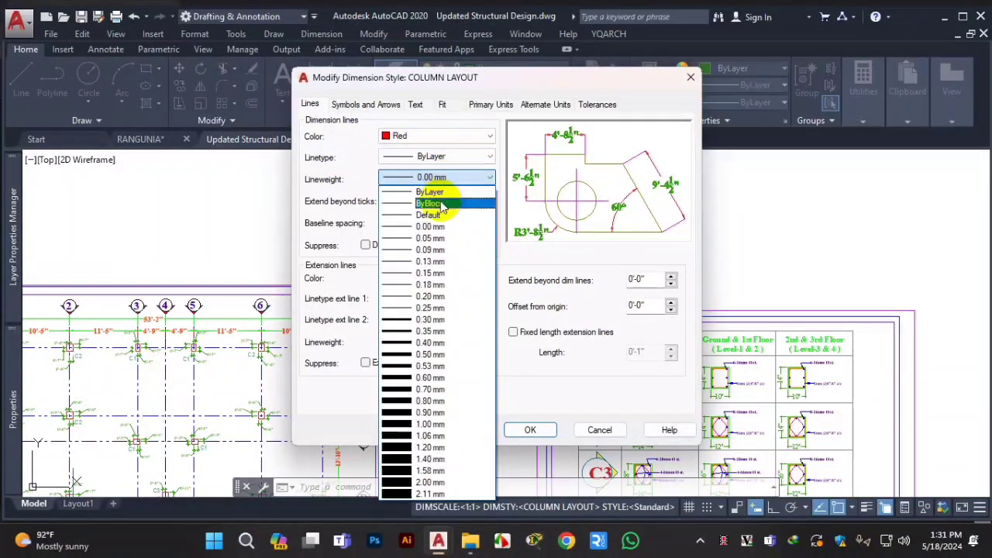
{"action": "left_click", "coordinate": [443, 188]}
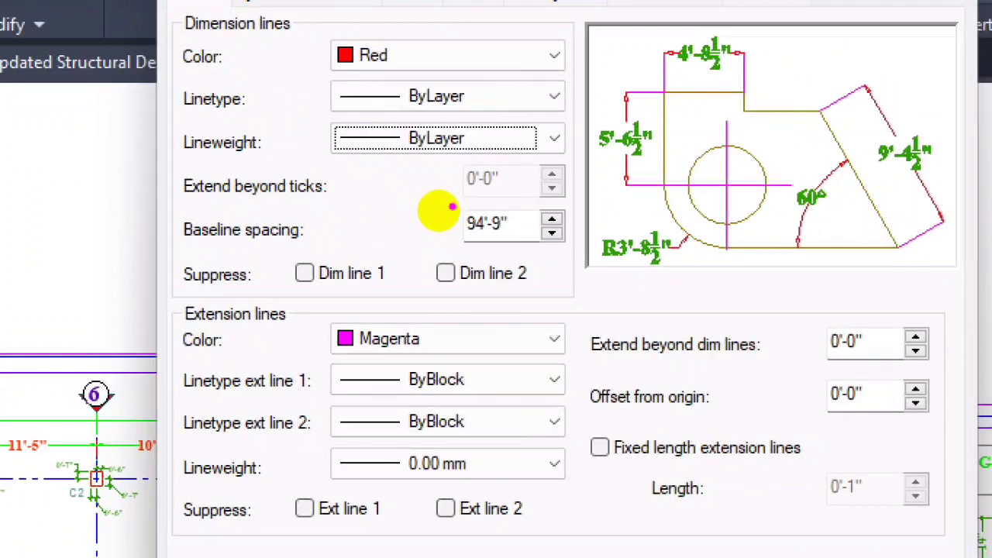
{"action": "mouse_move", "coordinate": [439, 211]}
{"action": "left_mouse_down"}
{"action": "mouse_move", "coordinate": [490, 236]}
{"action": "mouse_move", "coordinate": [419, 205]}
{"action": "left_mouse_up"}
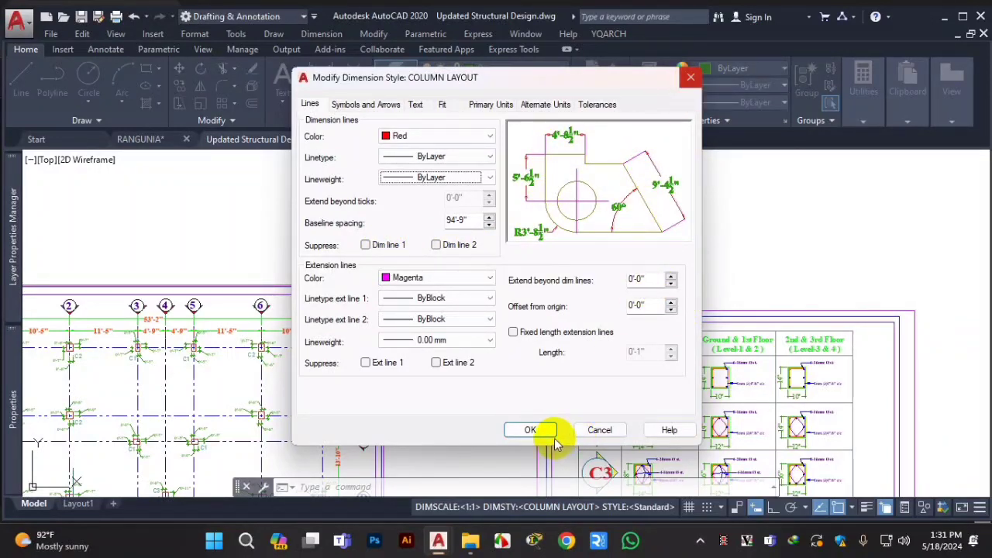
Save the style modifications and set COLUMN LAYOUT as the current dimension style
{"action": "left_click", "coordinate": [533, 431]}
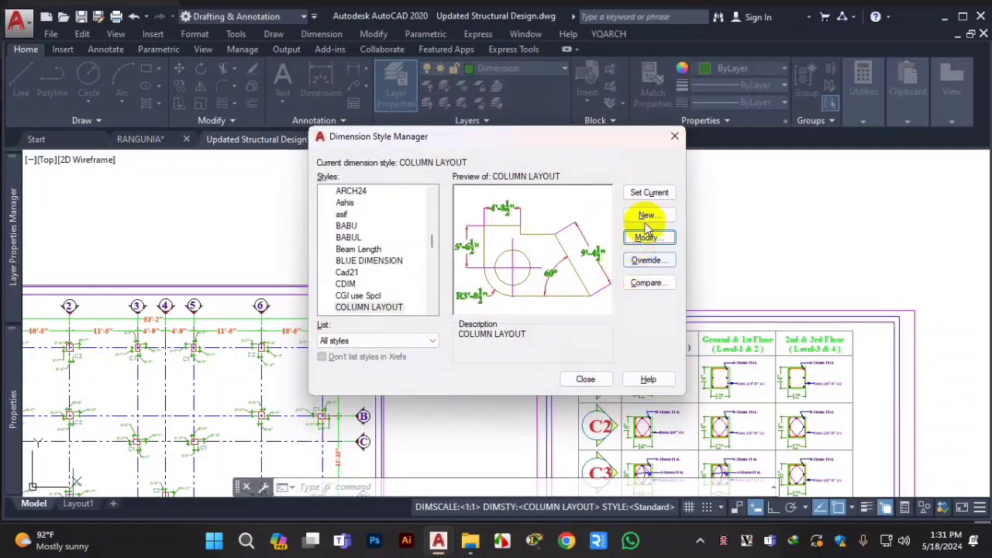
{"action": "left_click", "coordinate": [649, 193]}
{"action": "left_click", "coordinate": [585, 379]}
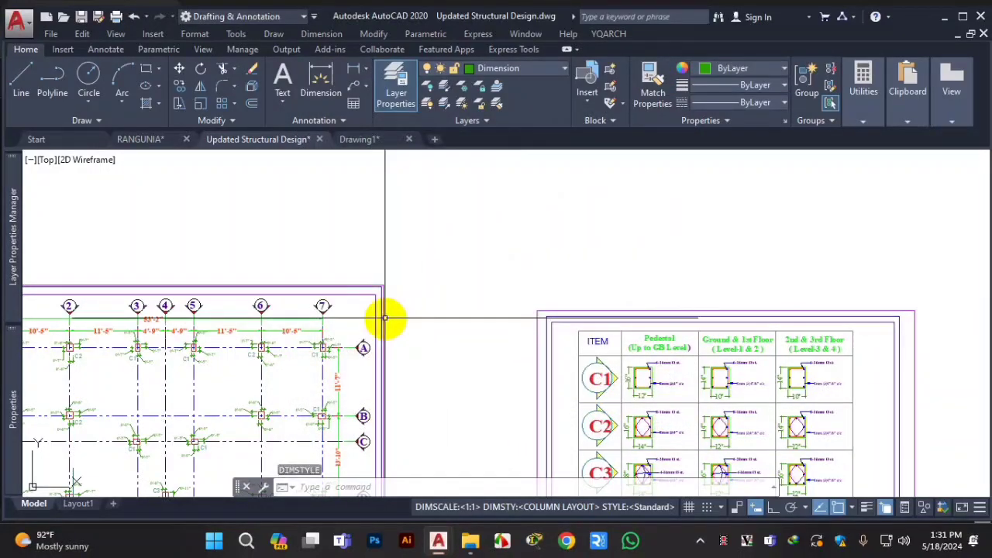
Switch to the RANGUNIA drawing and examine the extension lines on the living room and balcony dimensions
{"action": "scroll", "coordinate": [399, 315], "scroll_direction": "down", "scroll_amount": 5}
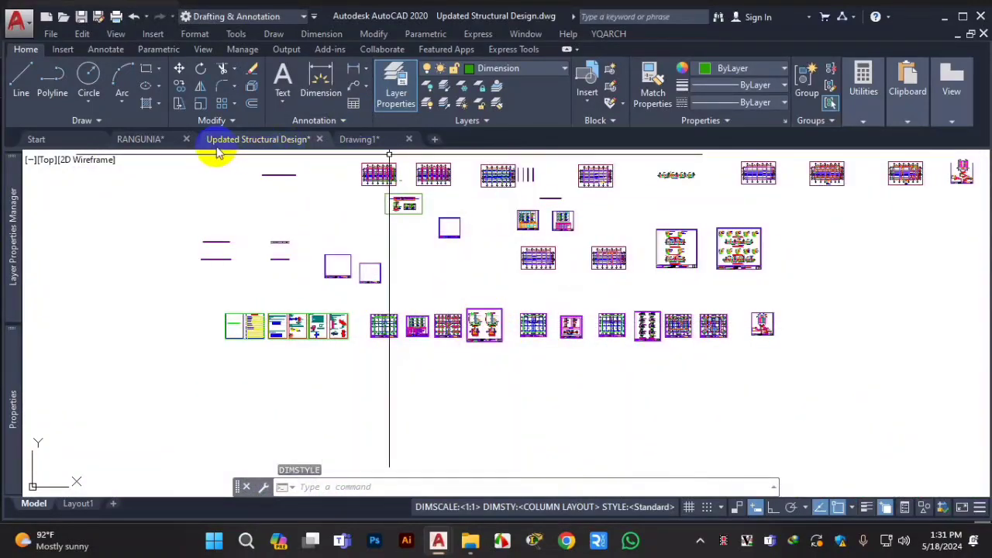
{"action": "left_click", "coordinate": [137, 141]}
{"action": "scroll", "coordinate": [178, 267], "scroll_direction": "up", "scroll_amount": 6}
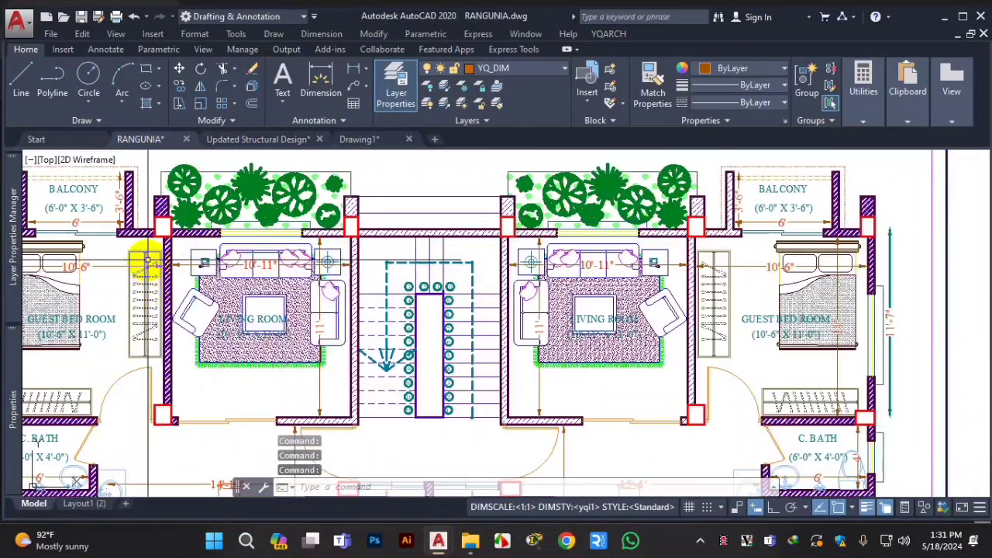
{"action": "scroll", "coordinate": [186, 273], "scroll_direction": "up", "scroll_amount": 3}
{"action": "left_click", "coordinate": [266, 286]}
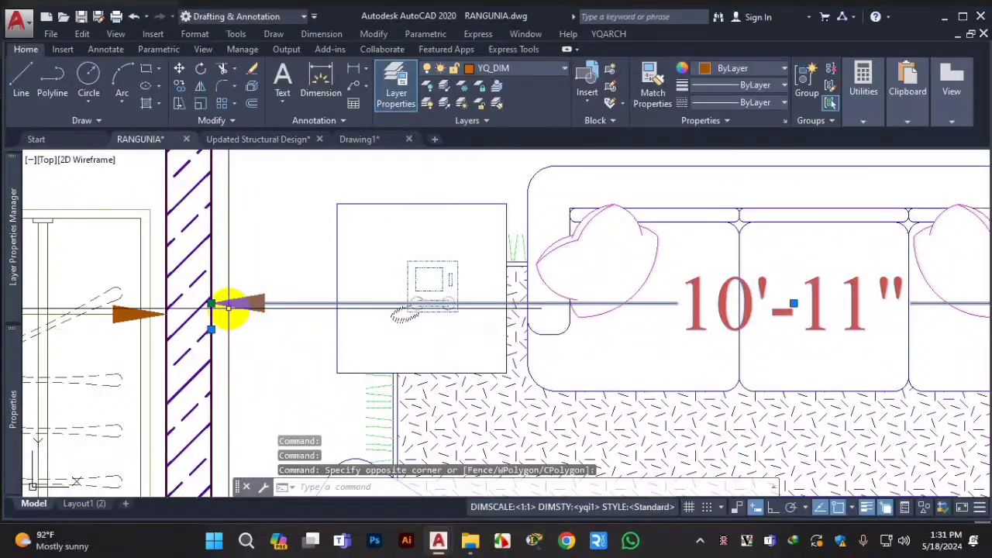
{"action": "scroll", "coordinate": [200, 343], "scroll_direction": "up", "scroll_amount": 3}
{"action": "scroll", "coordinate": [200, 342], "scroll_direction": "down", "scroll_amount": 10}
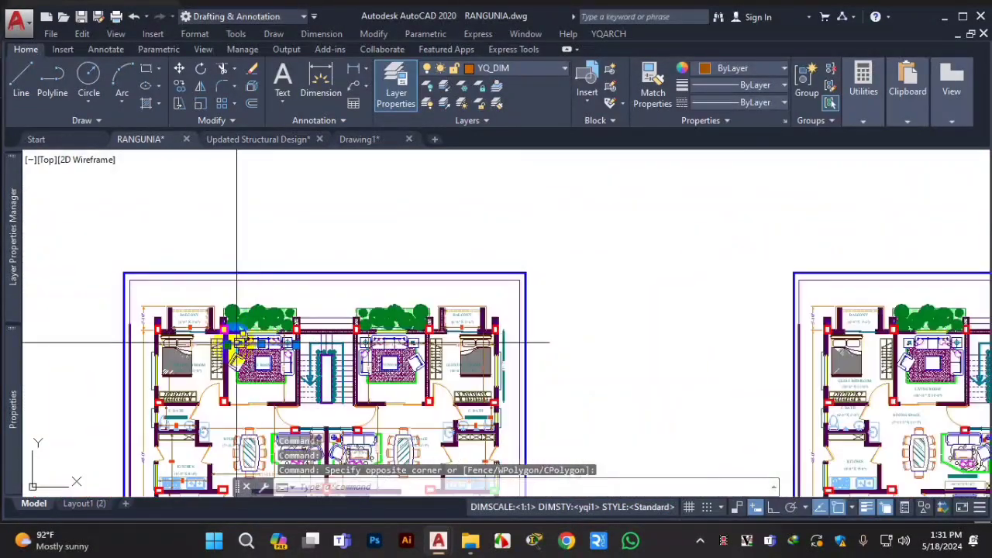
{"action": "scroll", "coordinate": [137, 320], "scroll_direction": "up", "scroll_amount": 6}
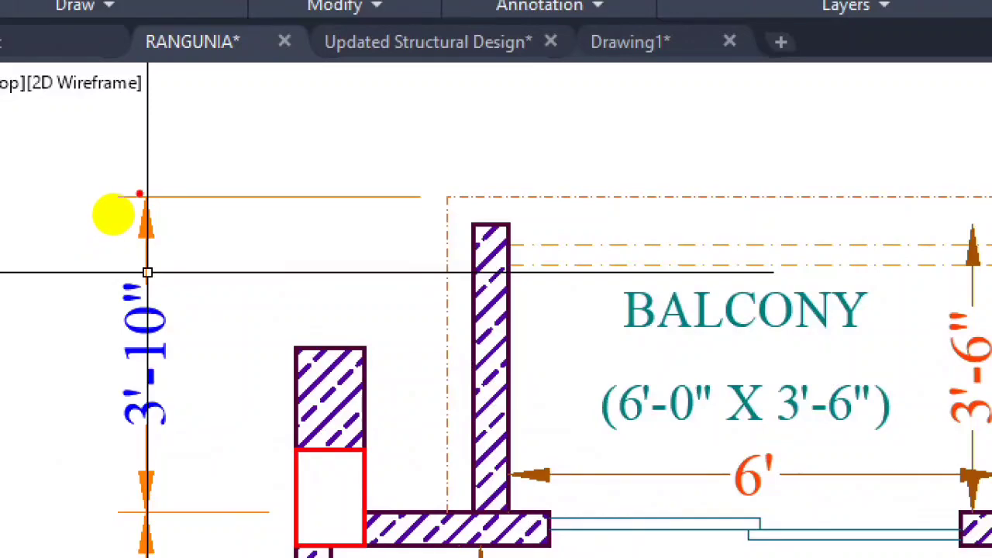
{"action": "left_click_drag", "start_coordinate": [139, 193], "coordinate": [144, 268]}
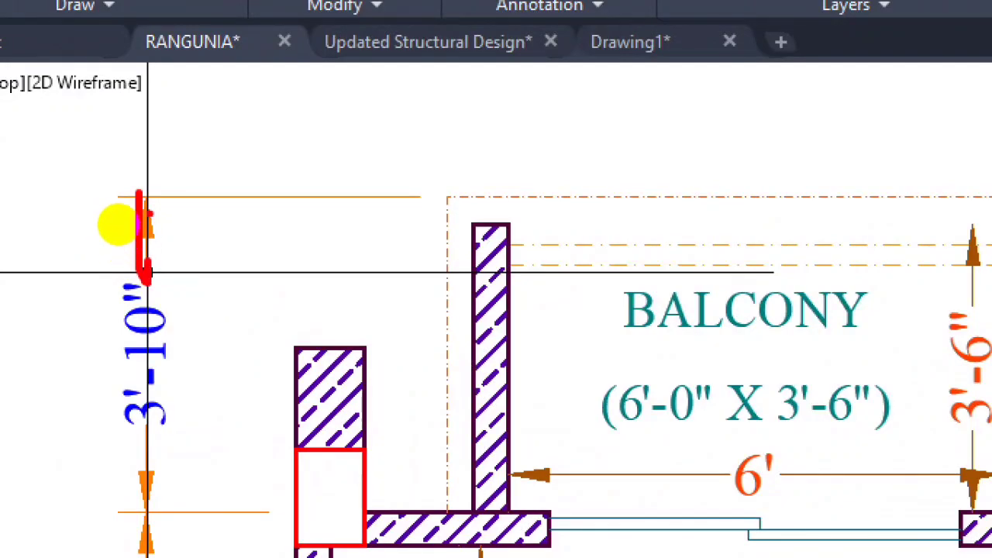
{"action": "left_click_drag", "start_coordinate": [124, 202], "coordinate": [403, 201]}
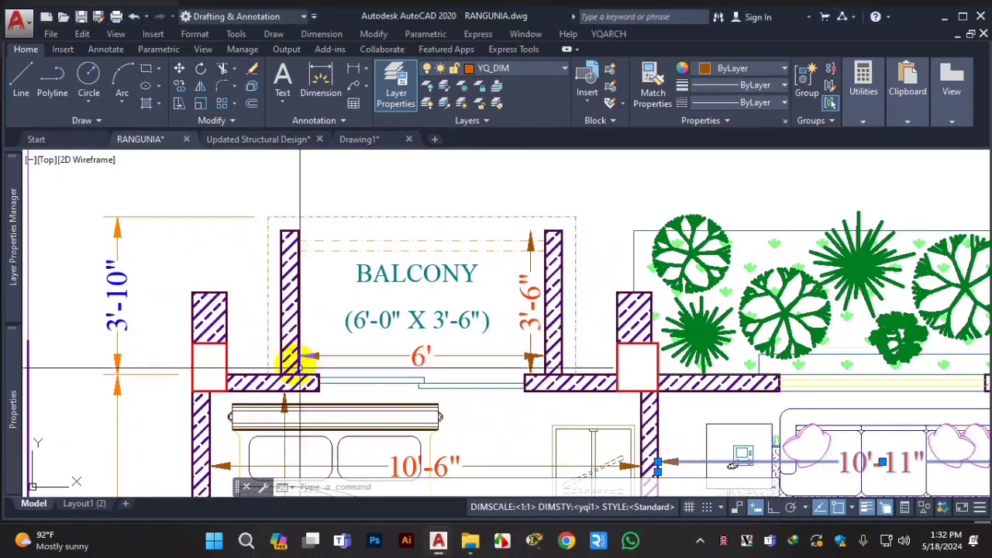
Return to the Updated Structural Design drawing and open the COLUMN LAYOUT dimension style for modification
{"action": "left_click", "coordinate": [240, 141]}
{"action": "type", "text": "d"}
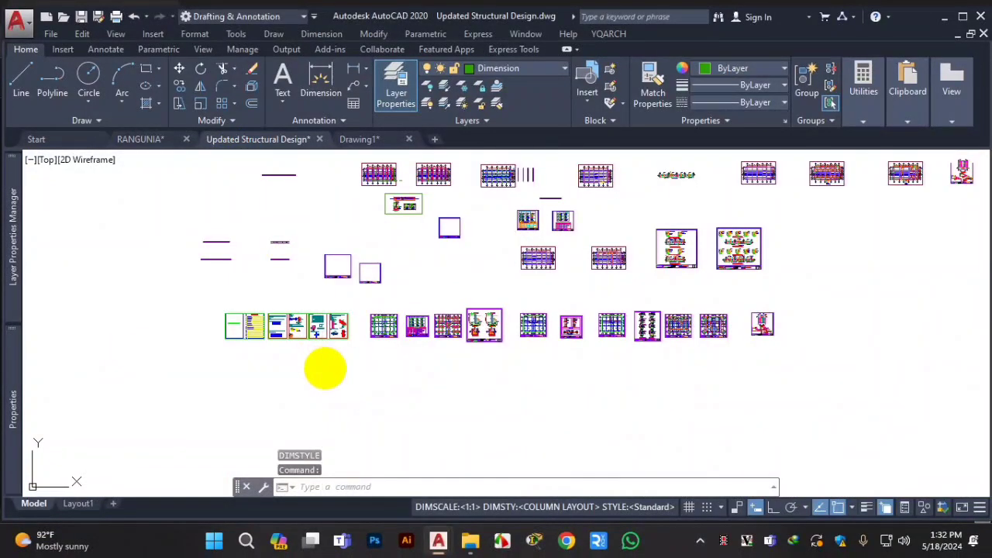
{"action": "key", "text": "Return"}
{"action": "left_click", "coordinate": [650, 238]}
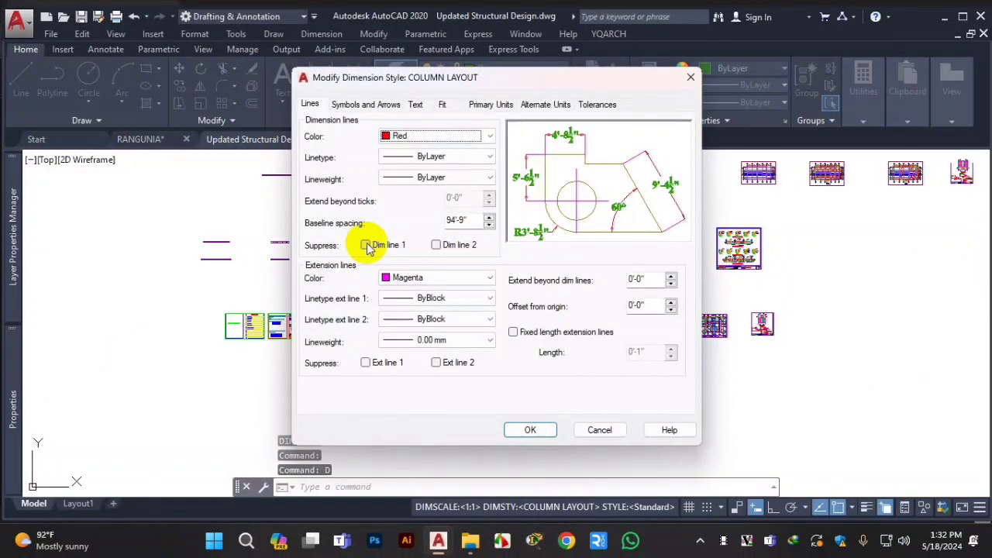
Try suppressing Dim line 1 and Dim line 2 in the style, and turn both suppressions off again
{"action": "left_click", "coordinate": [367, 246]}
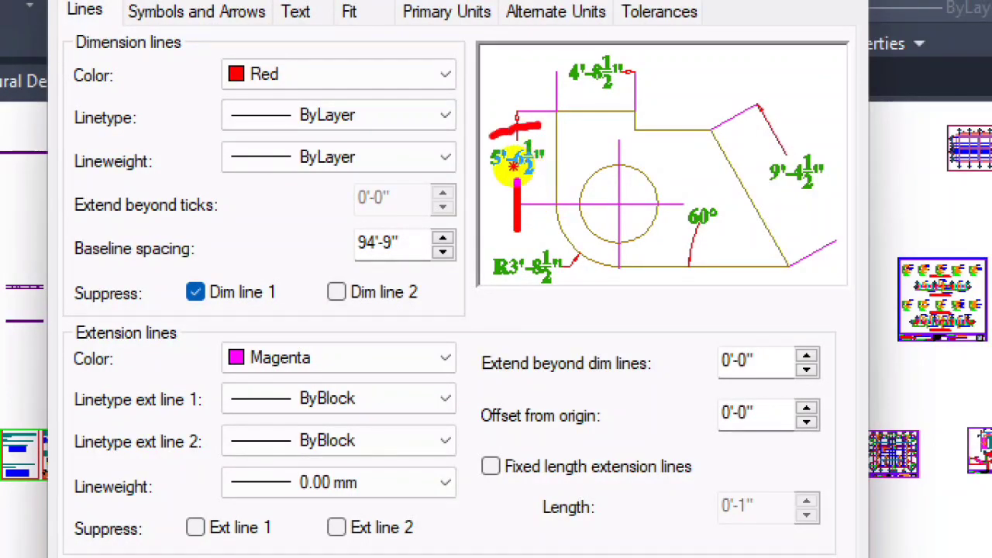
{"action": "left_click_drag", "start_coordinate": [513, 165], "coordinate": [533, 187]}
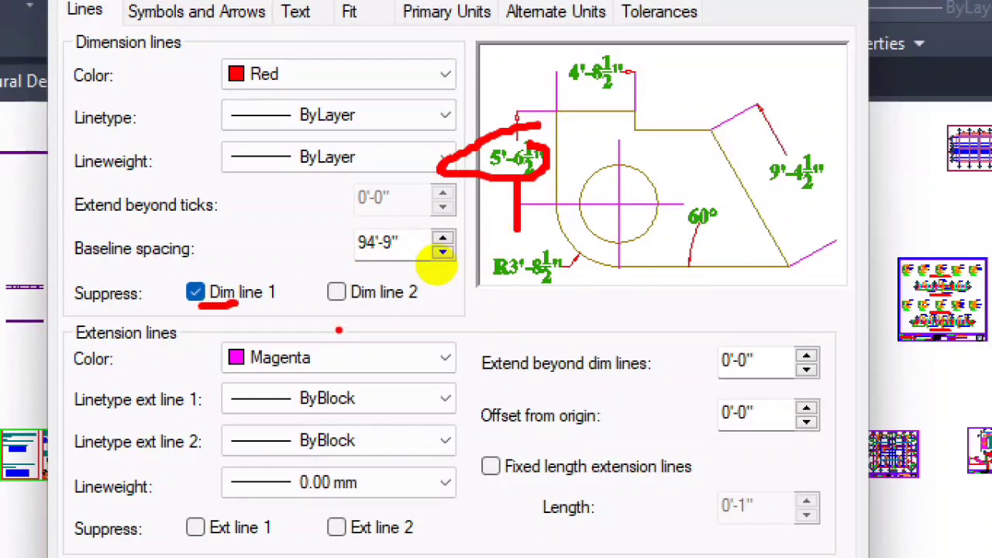
{"action": "key", "text": "Escape"}
{"action": "left_click", "coordinate": [438, 246]}
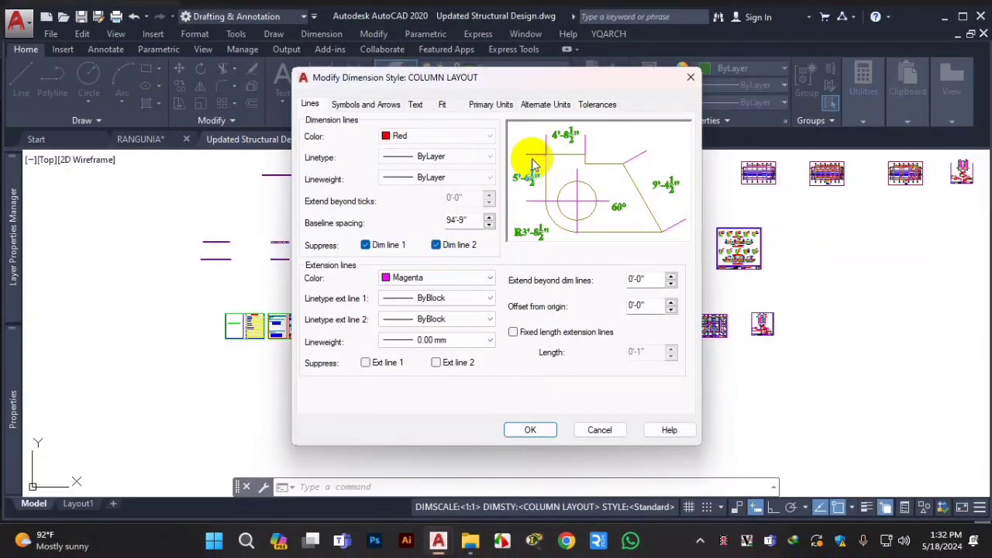
{"action": "key", "text": "ctrl+1"}
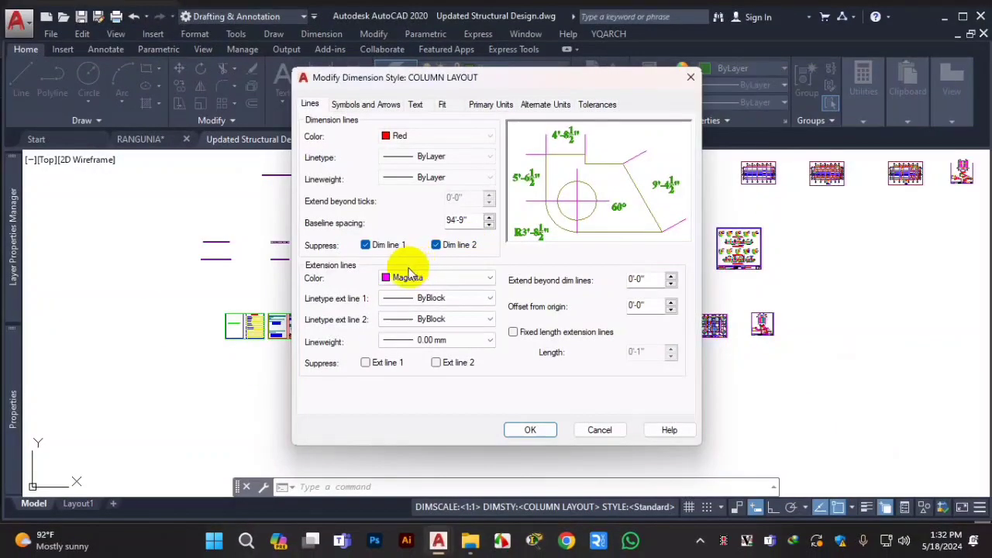
{"action": "left_click", "coordinate": [367, 246]}
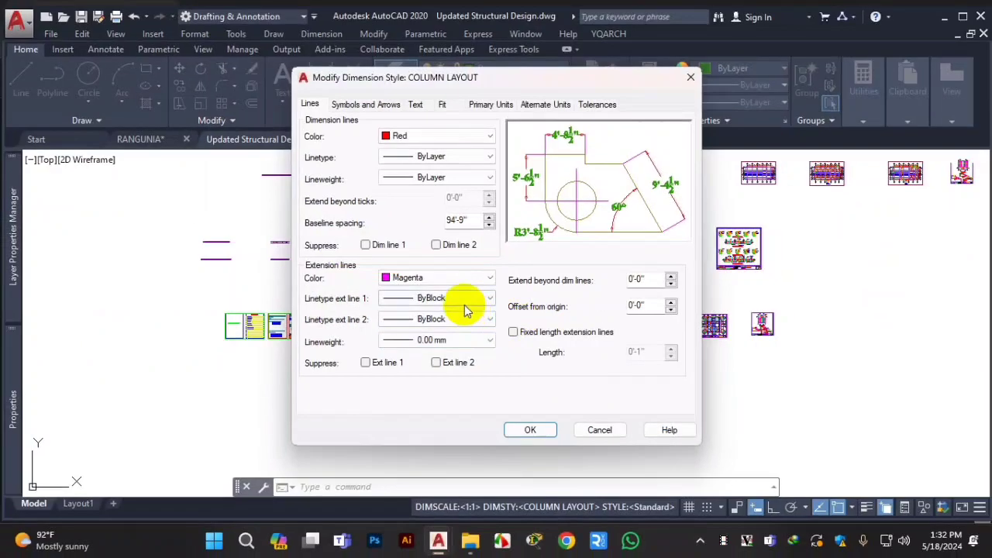
Set the linetypes of extension line 1 and extension line 2 to ByLayer
{"action": "left_click", "coordinate": [572, 324]}
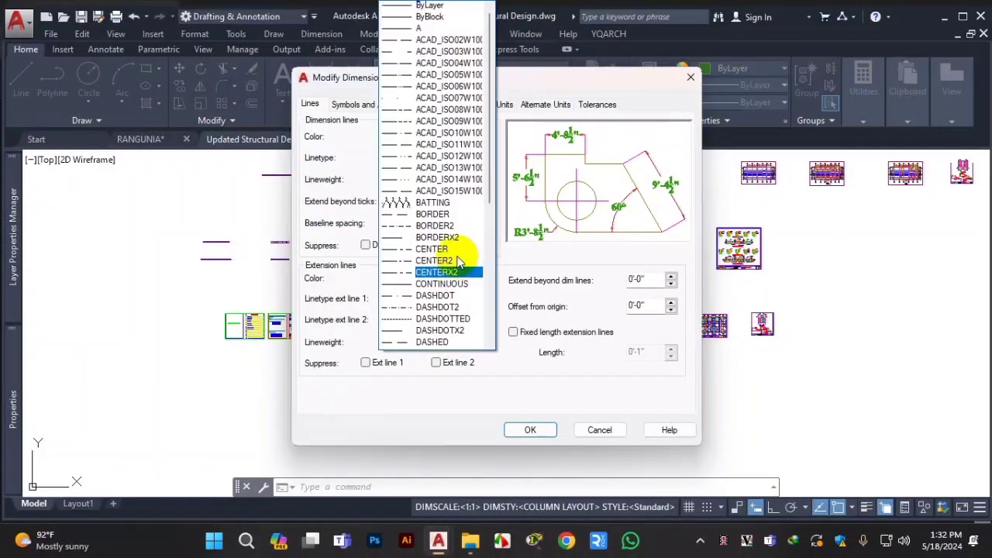
{"action": "left_click", "coordinate": [434, 17]}
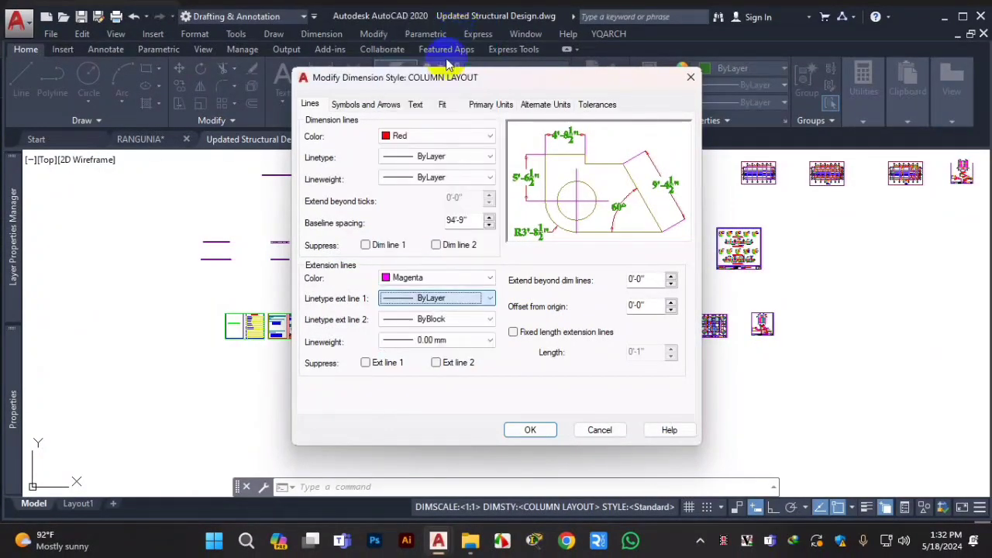
{"action": "left_click", "coordinate": [463, 324]}
{"action": "scroll", "coordinate": [440, 19], "scroll_direction": "up", "scroll_amount": 1}
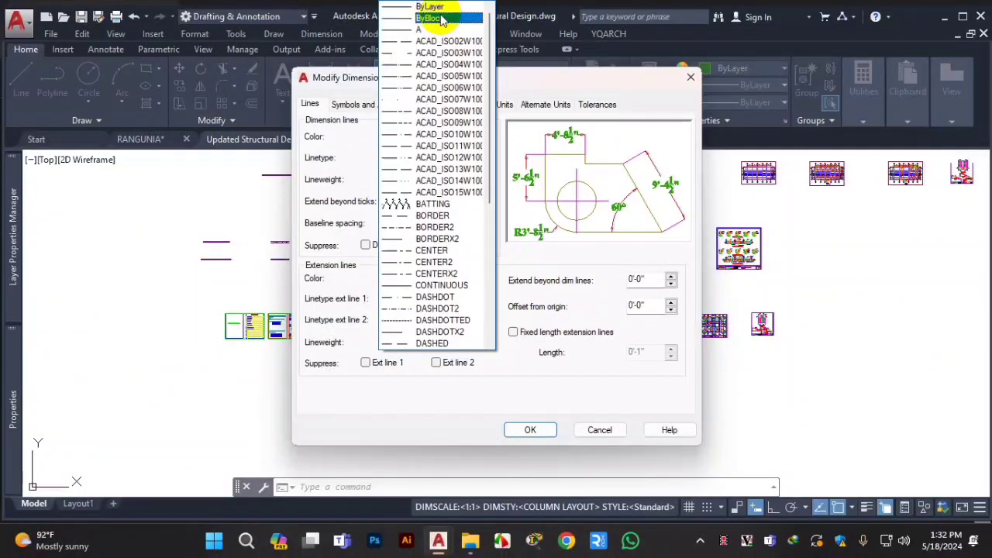
{"action": "left_click", "coordinate": [444, 9]}
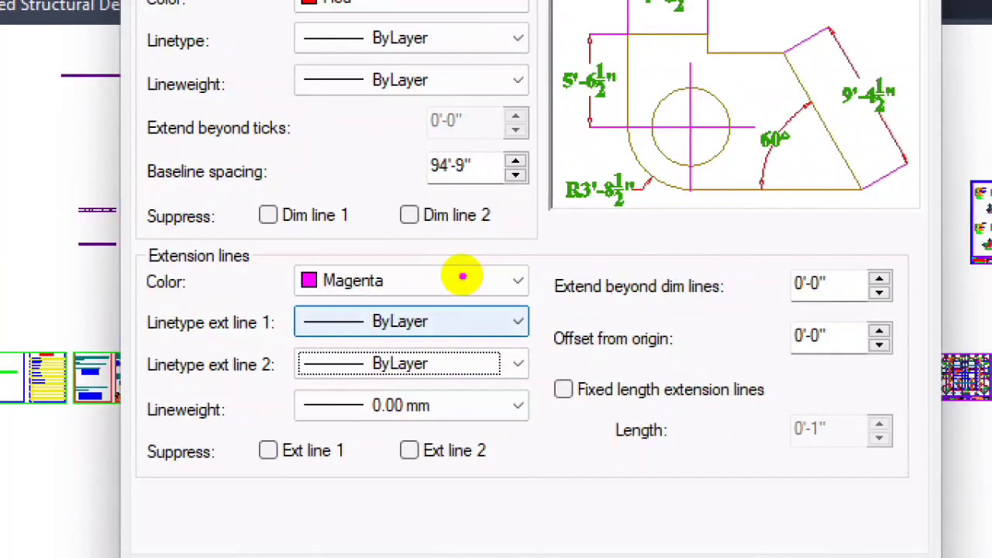
{"action": "mouse_move", "coordinate": [373, 282]}
{"action": "left_mouse_down"}
{"action": "mouse_move", "coordinate": [450, 286]}
{"action": "mouse_move", "coordinate": [388, 260]}
{"action": "left_mouse_up"}
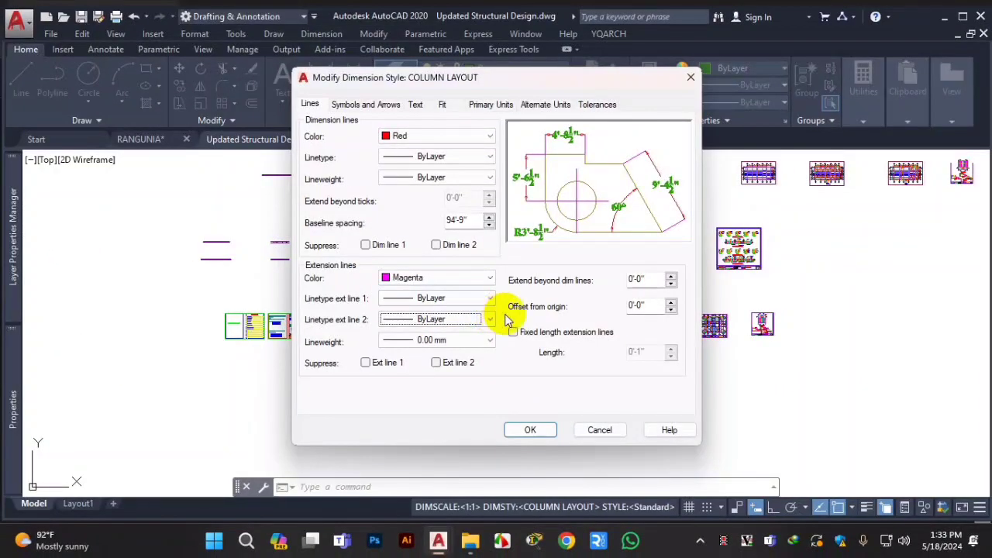
Set the lineweight of the style's extension lines to ByLayer
{"action": "left_click", "coordinate": [471, 343]}
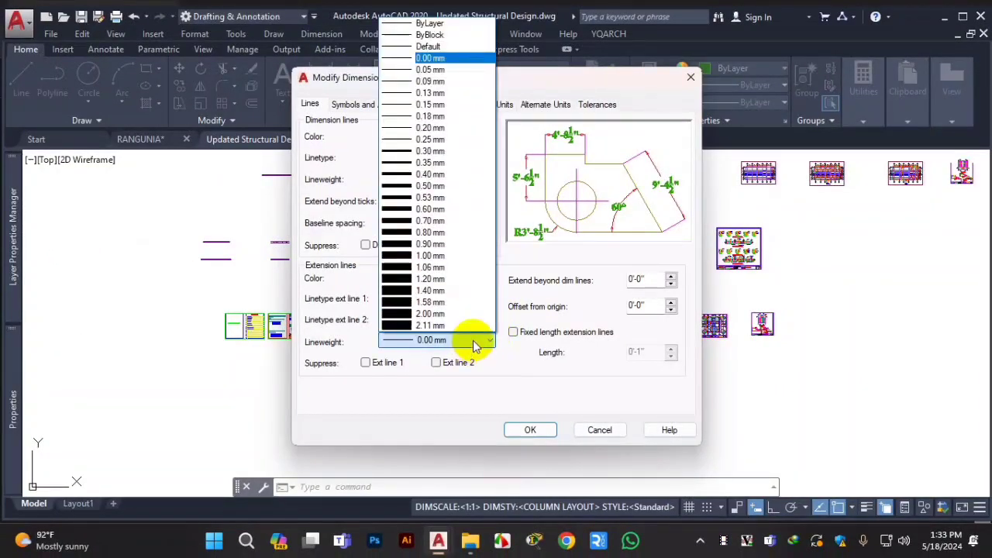
{"action": "left_click", "coordinate": [431, 24]}
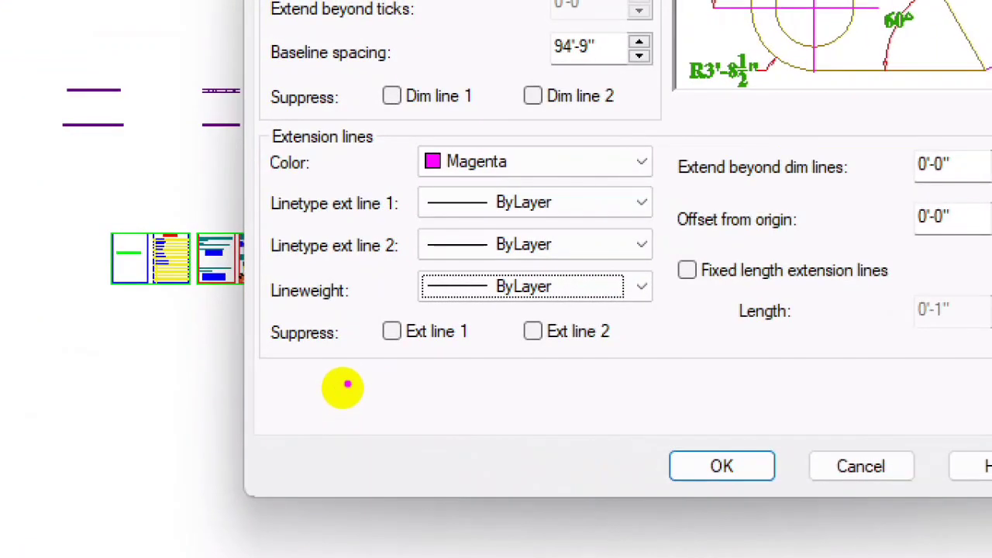
{"action": "left_click_drag", "start_coordinate": [296, 353], "coordinate": [521, 350]}
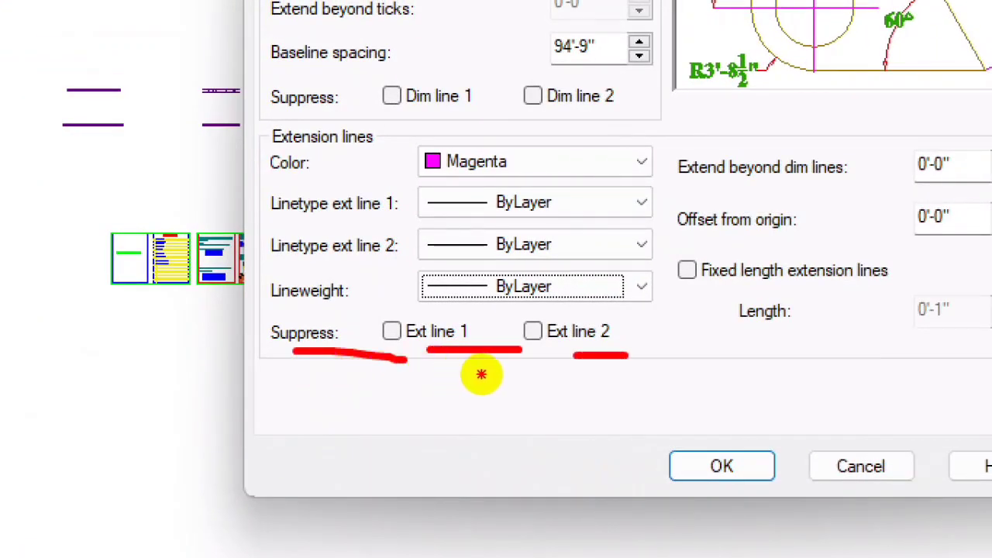
{"action": "left_click_drag", "start_coordinate": [628, 355], "coordinate": [656, 355]}
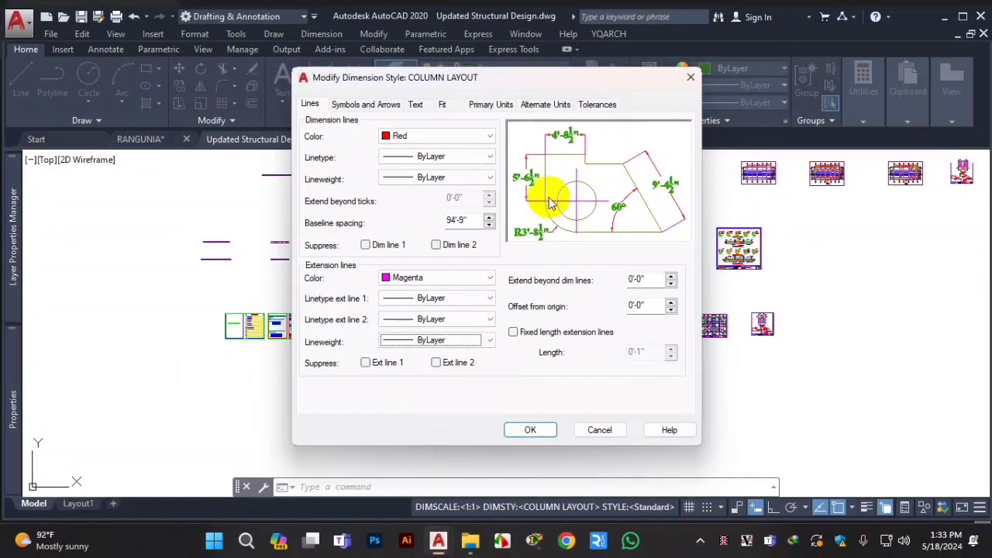
Suppress Ext line 1 and Ext line 2 in the COLUMN LAYOUT style, save the modifications and close the style manager
{"action": "left_click", "coordinate": [366, 362]}
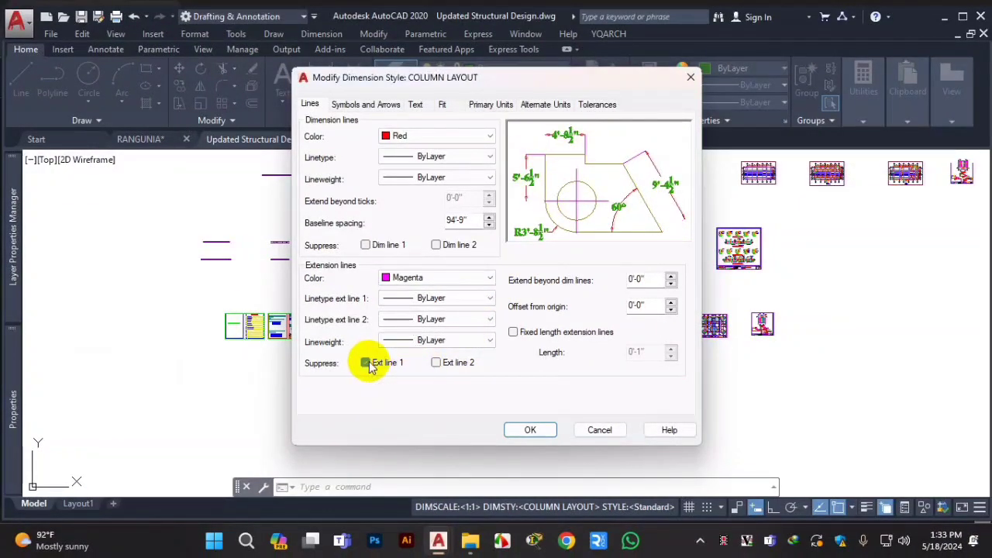
{"action": "left_click", "coordinate": [437, 364]}
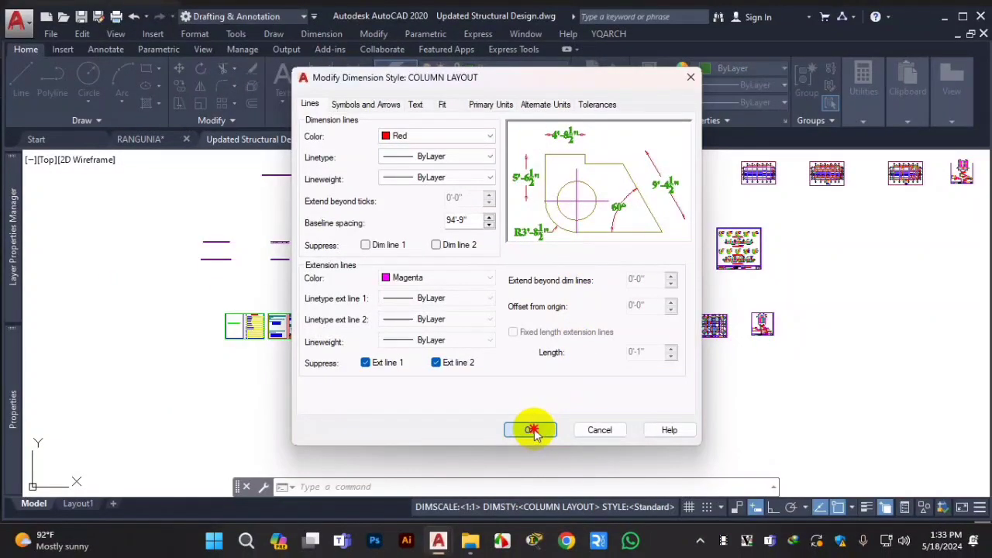
{"action": "left_click", "coordinate": [532, 431]}
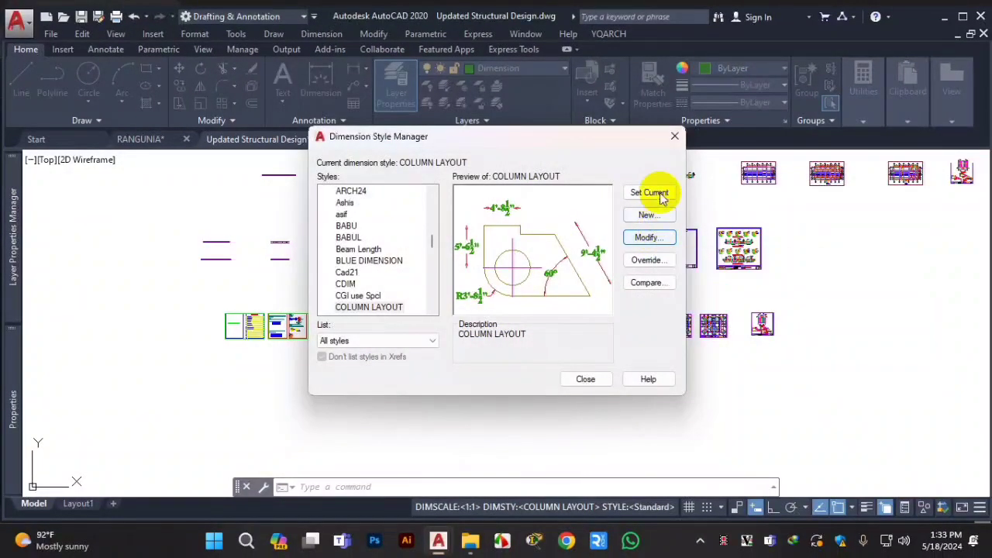
{"action": "left_click", "coordinate": [585, 379]}
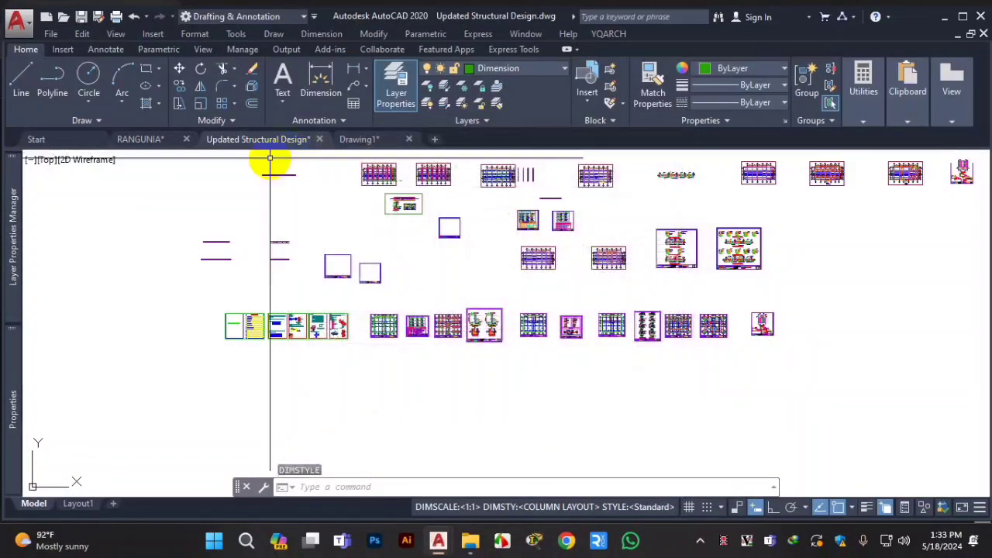
Switch to the RANGUNIA drawing and examine how the balcony dimension's arrowheads meet the walls
{"action": "left_click", "coordinate": [157, 140]}
{"action": "scroll", "coordinate": [407, 291], "scroll_direction": "up", "scroll_amount": 3}
{"action": "scroll", "coordinate": [310, 284], "scroll_direction": "down", "scroll_amount": 3}
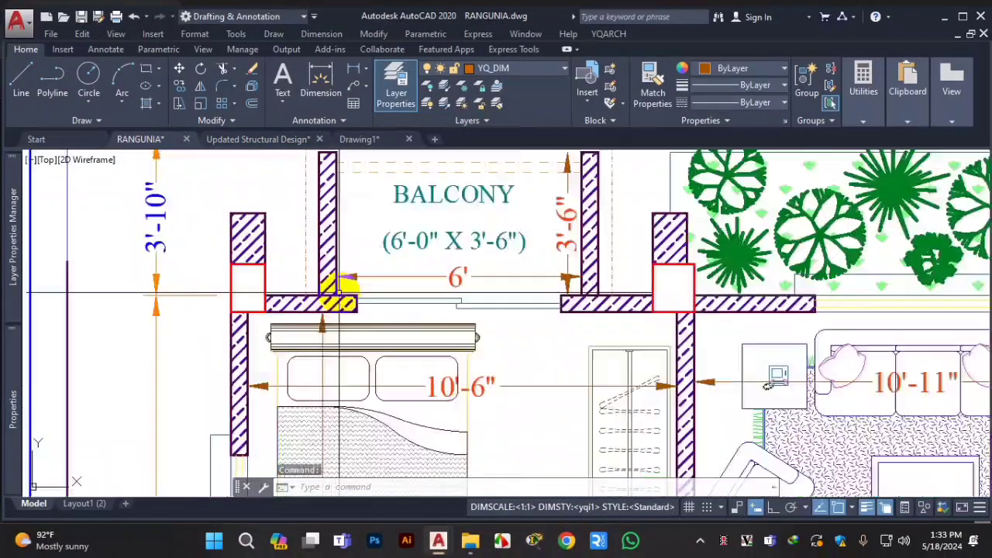
{"action": "scroll", "coordinate": [324, 269], "scroll_direction": "up", "scroll_amount": 5}
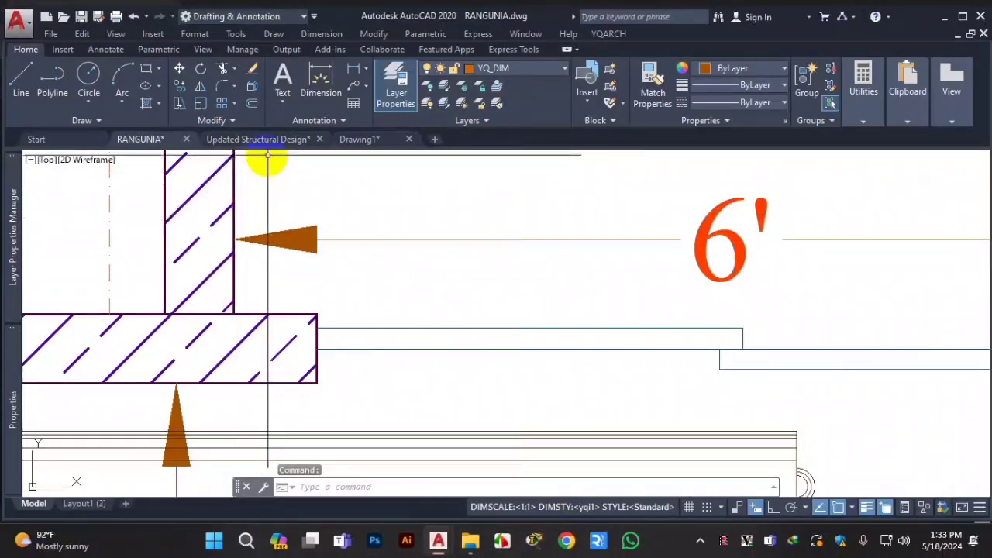
{"action": "scroll", "coordinate": [344, 236], "scroll_direction": "down", "scroll_amount": 5}
{"action": "scroll", "coordinate": [343, 236], "scroll_direction": "up", "scroll_amount": 2}
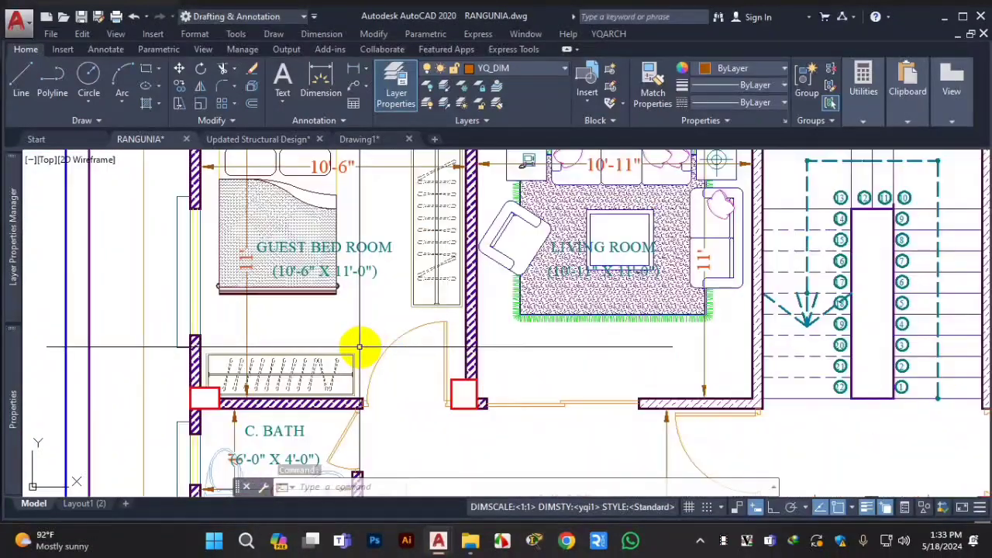
Add a dimension of about 10'-0.76" across the guest bed room, from the left wall's inner corner to just short of the opposite wall
{"action": "left_click", "coordinate": [314, 86]}
{"action": "scroll", "coordinate": [233, 318], "scroll_direction": "up", "scroll_amount": 4}
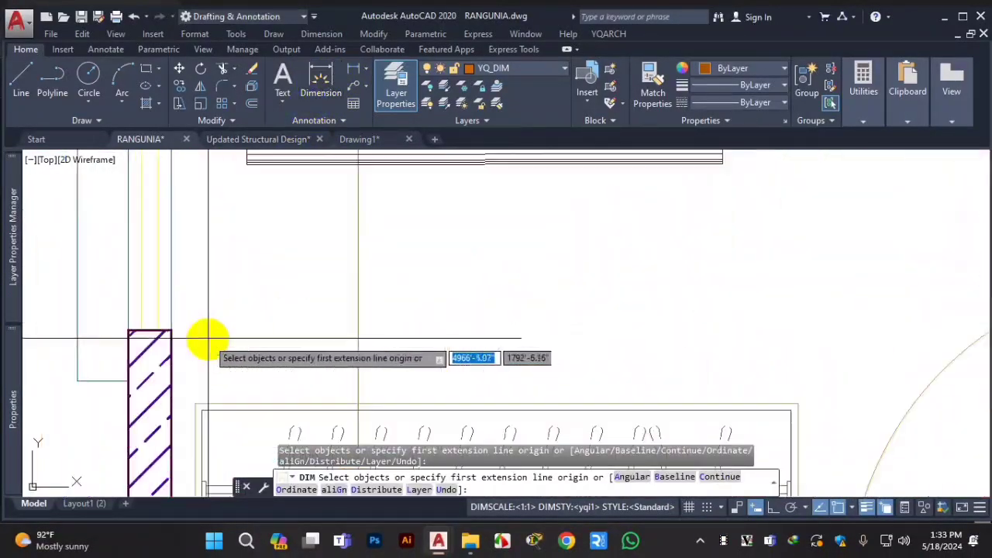
{"action": "left_click", "coordinate": [166, 330]}
{"action": "scroll", "coordinate": [167, 330], "scroll_direction": "down", "scroll_amount": 3}
{"action": "scroll", "coordinate": [631, 326], "scroll_direction": "up", "scroll_amount": 4}
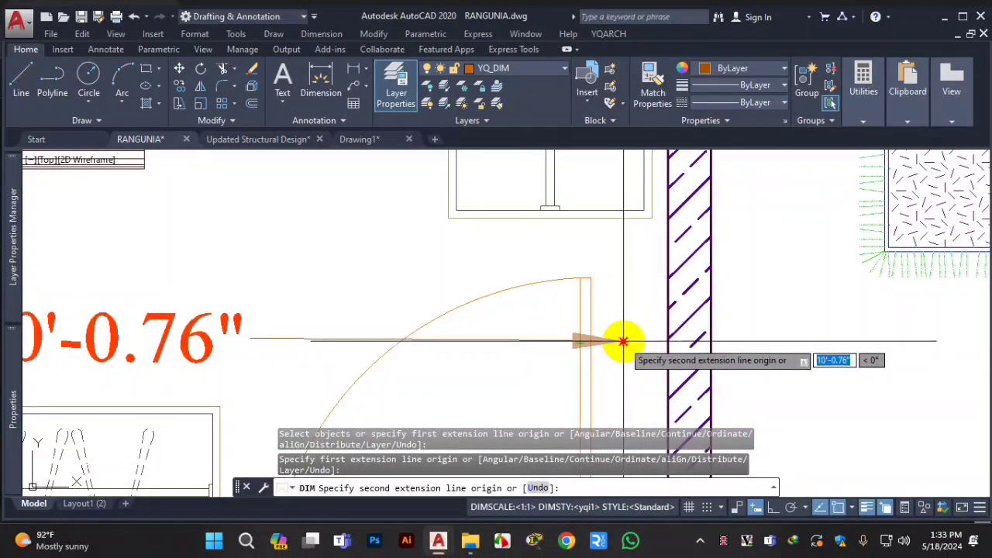
{"action": "left_click", "coordinate": [627, 343]}
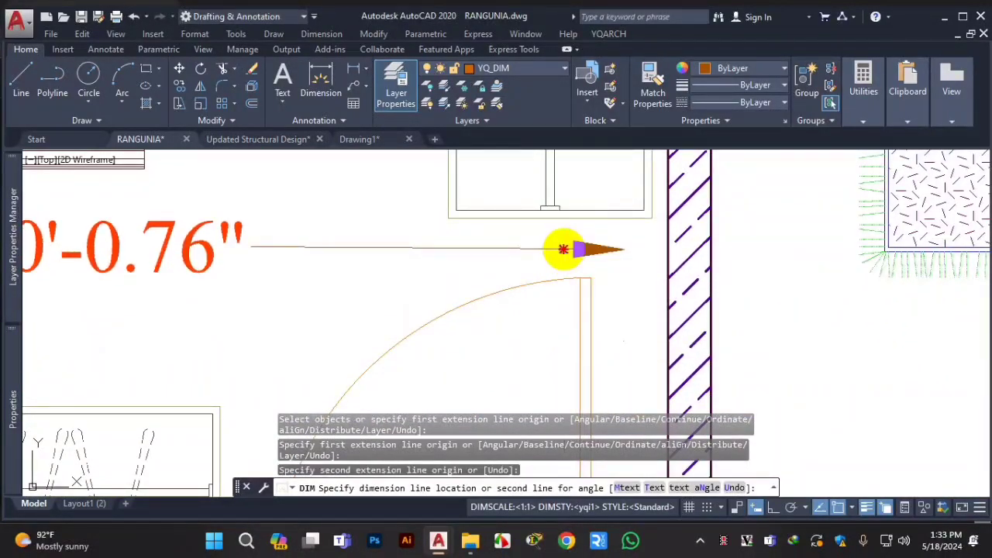
{"action": "left_click", "coordinate": [562, 248]}
{"action": "key", "text": "Escape"}
{"action": "scroll", "coordinate": [636, 233], "scroll_direction": "up", "scroll_amount": 4}
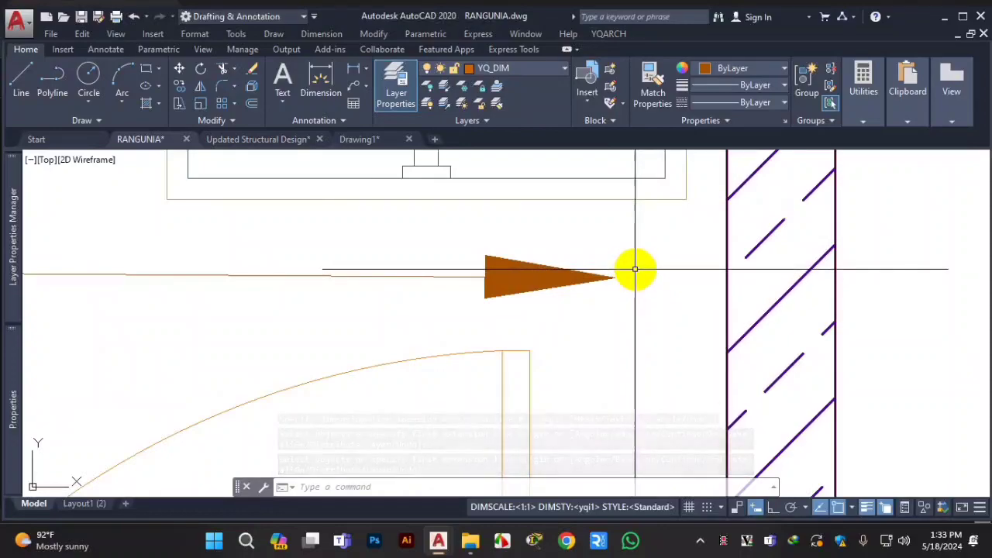
{"action": "scroll", "coordinate": [620, 279], "scroll_direction": "down", "scroll_amount": 2}
{"action": "scroll", "coordinate": [620, 281], "scroll_direction": "down", "scroll_amount": 8}
{"action": "scroll", "coordinate": [480, 279], "scroll_direction": "up", "scroll_amount": 4}
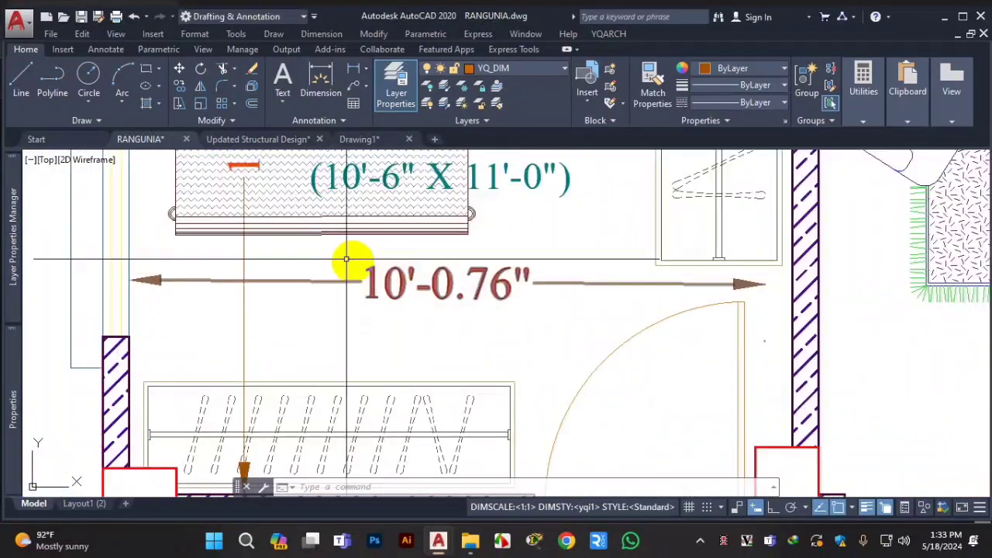
Examine the gap between the extension lines of the 3'-10" dimension and the column beside the balcony
{"action": "scroll", "coordinate": [442, 293], "scroll_direction": "down", "scroll_amount": 6}
{"action": "scroll", "coordinate": [419, 272], "scroll_direction": "down", "scroll_amount": 4}
{"action": "scroll", "coordinate": [418, 279], "scroll_direction": "up", "scroll_amount": 12}
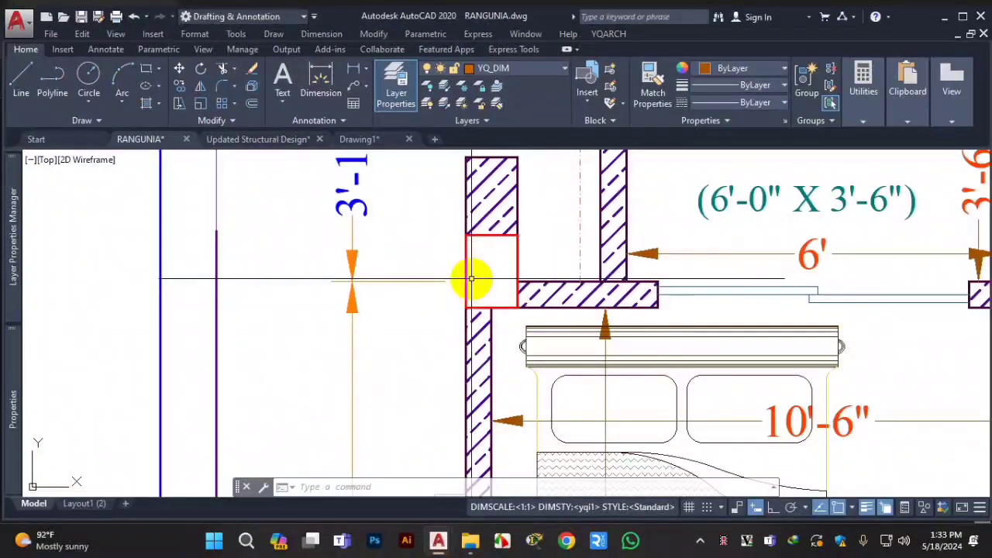
{"action": "scroll", "coordinate": [417, 281], "scroll_direction": "down", "scroll_amount": 3}
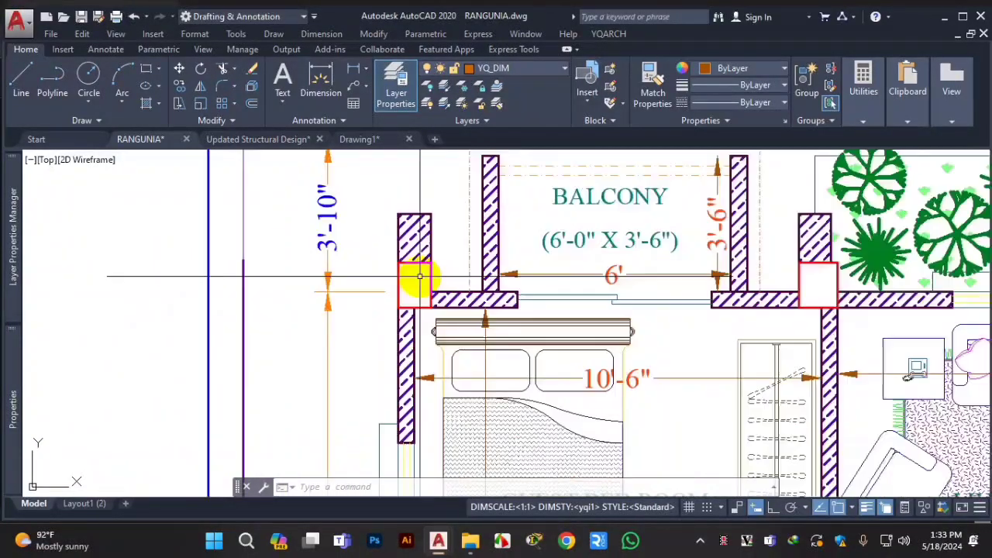
{"action": "scroll", "coordinate": [314, 295], "scroll_direction": "up", "scroll_amount": 3}
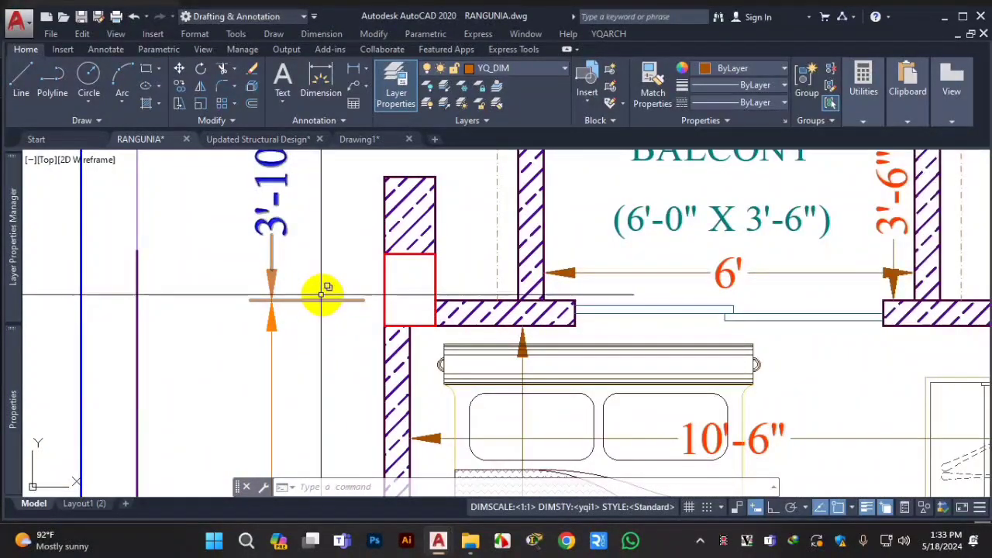
{"action": "scroll", "coordinate": [324, 287], "scroll_direction": "down", "scroll_amount": 5}
{"action": "scroll", "coordinate": [334, 281], "scroll_direction": "up", "scroll_amount": 3}
{"action": "scroll", "coordinate": [348, 232], "scroll_direction": "down", "scroll_amount": 1}
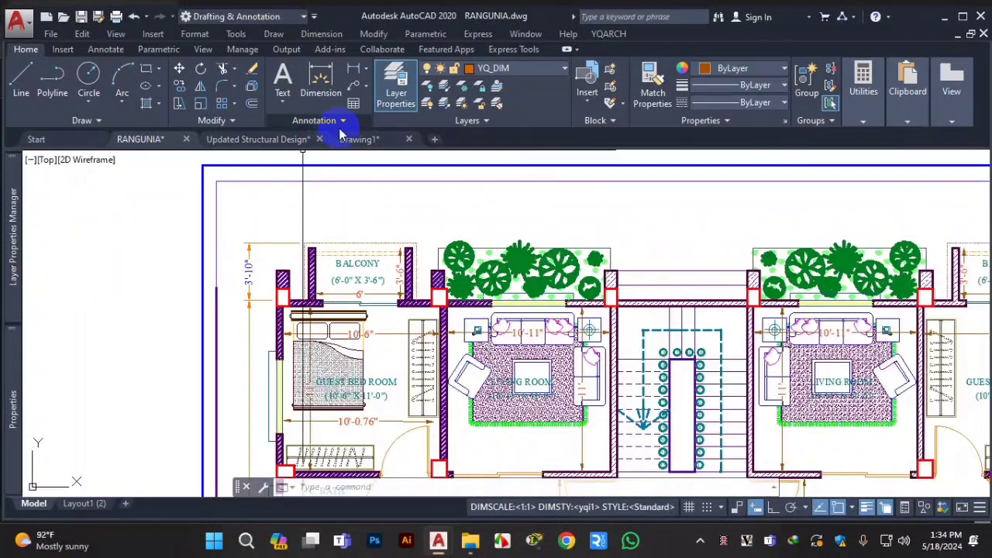
Switch to the Updated Structural Design drawing and turn off suppression of Ext line 1 and Ext line 2 in the COLUMN LAYOUT style
{"action": "left_click", "coordinate": [285, 143]}
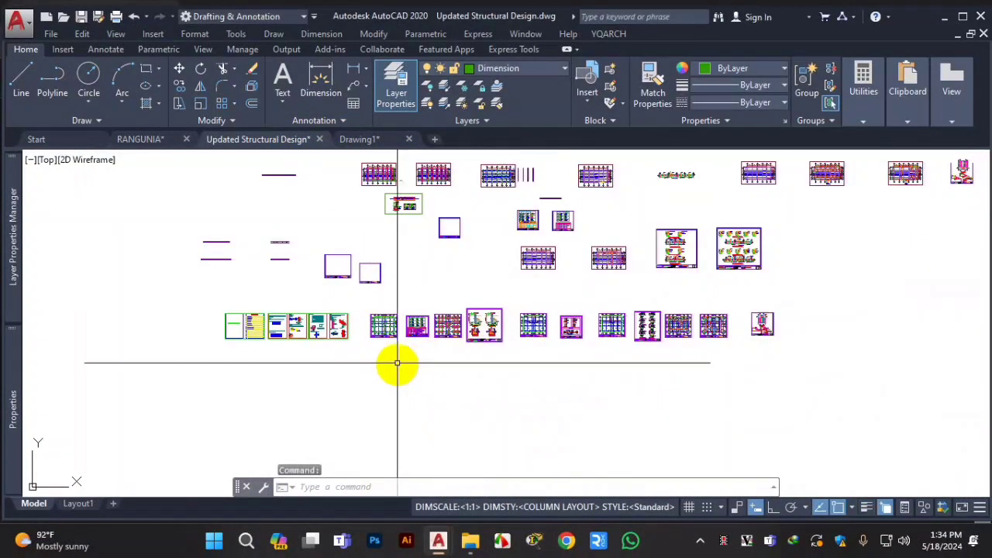
{"action": "type", "text": "D"}
{"action": "key", "text": "Return"}
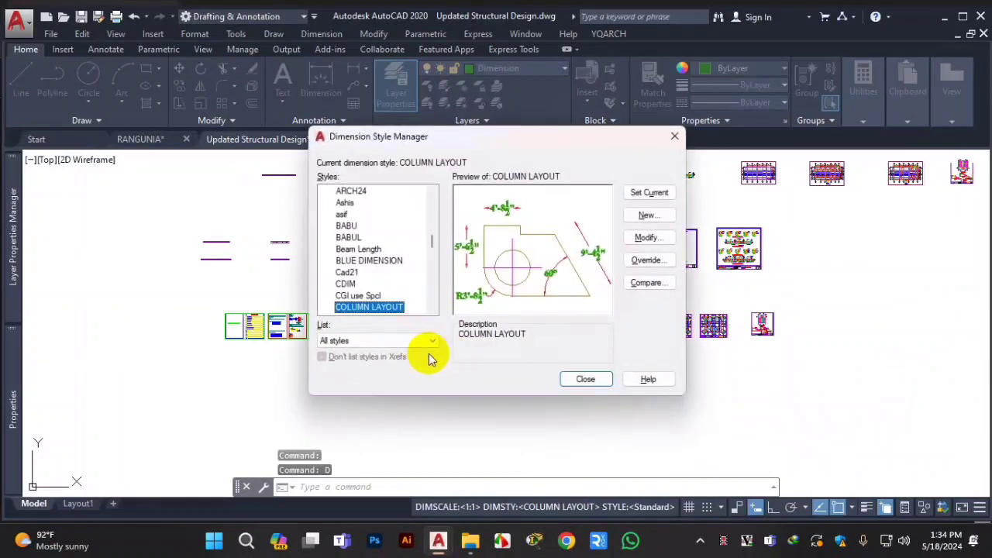
{"action": "left_click", "coordinate": [648, 238]}
{"action": "left_click", "coordinate": [365, 362]}
{"action": "left_click", "coordinate": [435, 362]}
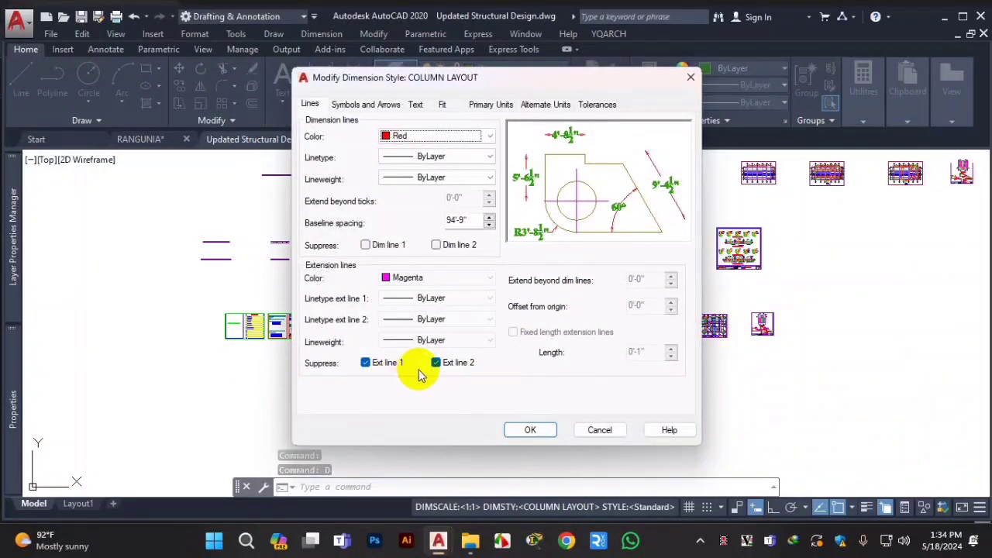
{"action": "left_click", "coordinate": [443, 369]}
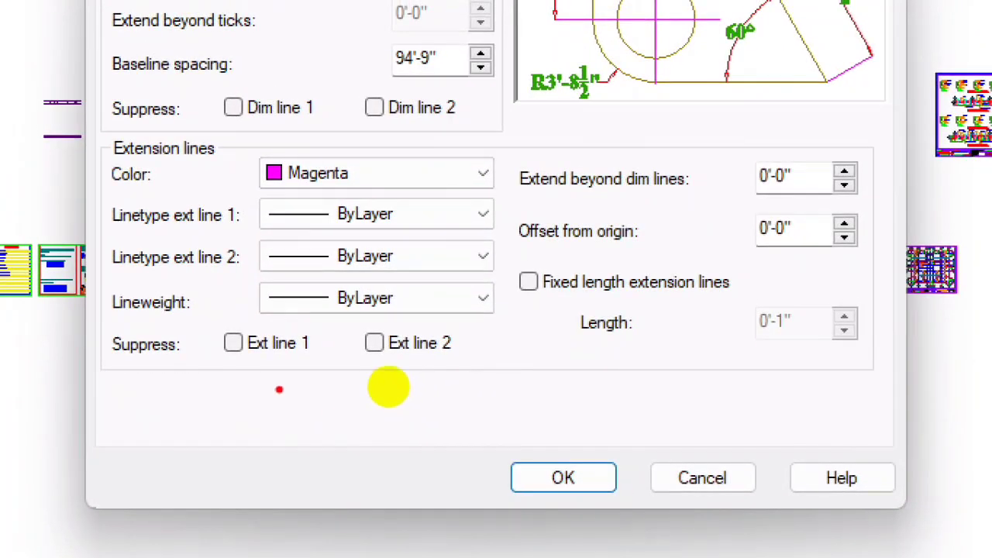
{"action": "left_click_drag", "start_coordinate": [367, 379], "coordinate": [433, 374]}
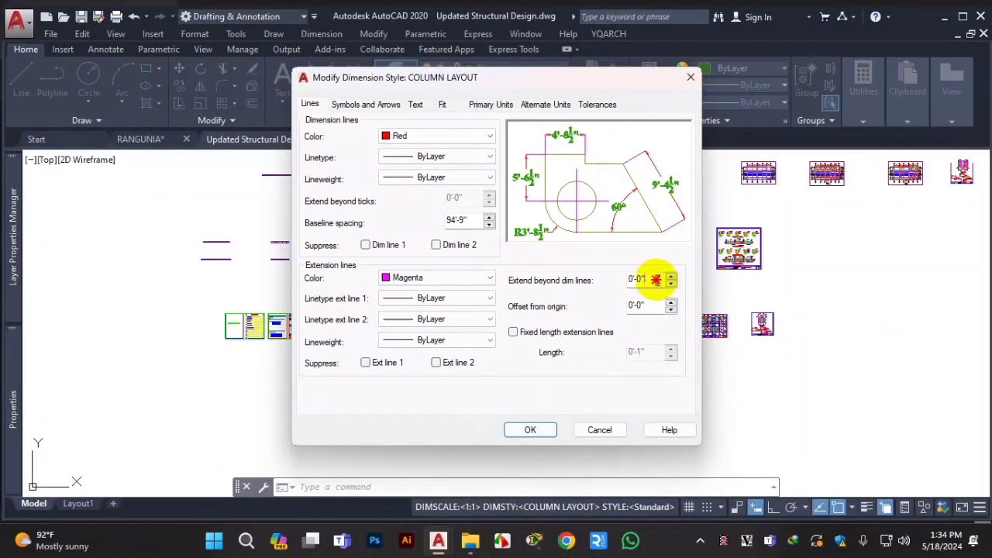
Set the extension lines to extend 4" beyond dim lines with a 4" offset from origin, then save and close the style manager
{"action": "left_click_drag", "start_coordinate": [656, 279], "coordinate": [617, 308]}
{"action": "type", "text": "4"}
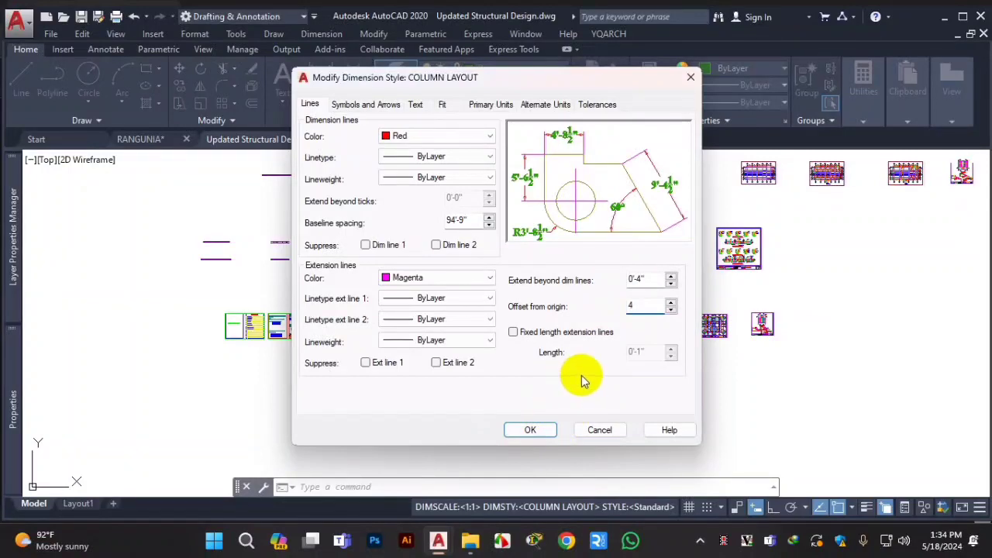
{"action": "left_click", "coordinate": [533, 431]}
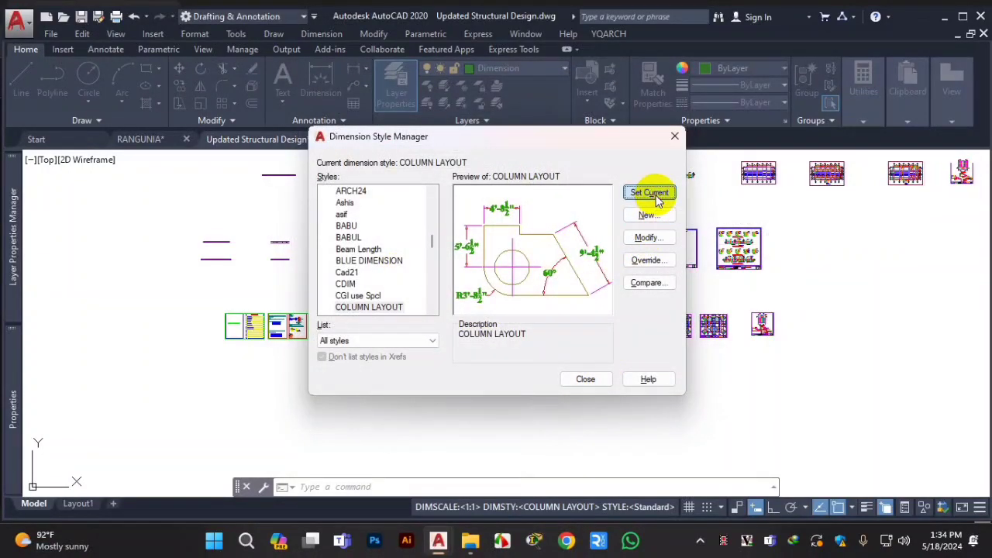
{"action": "left_click", "coordinate": [586, 380]}
Add a horizontal dimension of about 74'-7 1/2" above the column layout sheet, between the outer frame's two upper corners
{"action": "scroll", "coordinate": [362, 309], "scroll_direction": "up", "scroll_amount": 10}
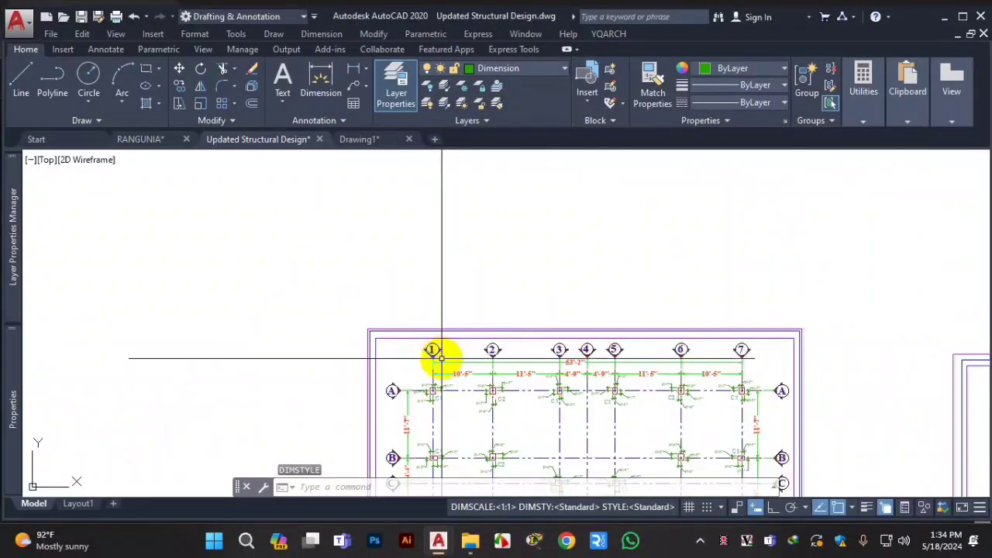
{"action": "scroll", "coordinate": [412, 351], "scroll_direction": "up", "scroll_amount": 4}
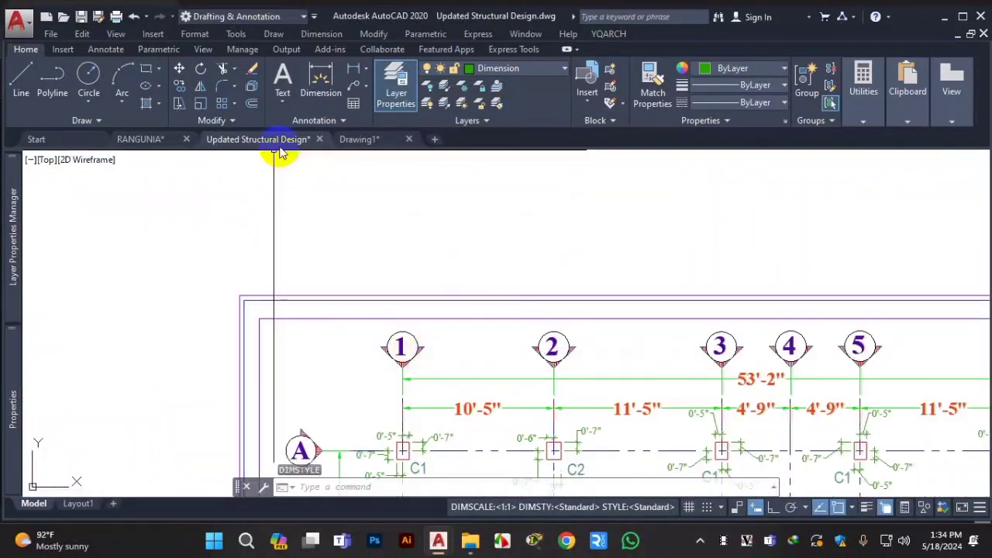
{"action": "left_click", "coordinate": [321, 77]}
{"action": "left_click", "coordinate": [240, 295]}
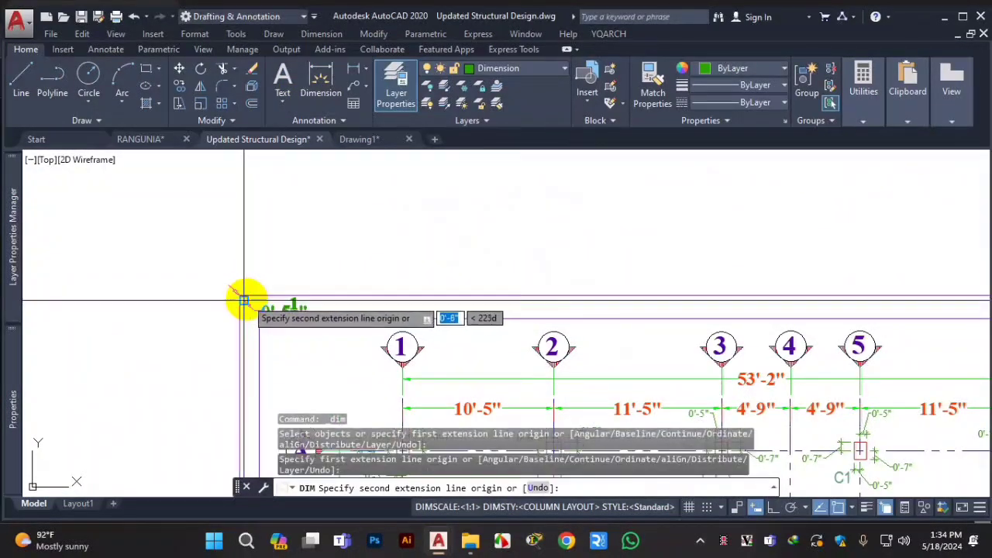
{"action": "scroll", "coordinate": [419, 310], "scroll_direction": "down", "scroll_amount": 5}
{"action": "scroll", "coordinate": [516, 275], "scroll_direction": "up", "scroll_amount": 5}
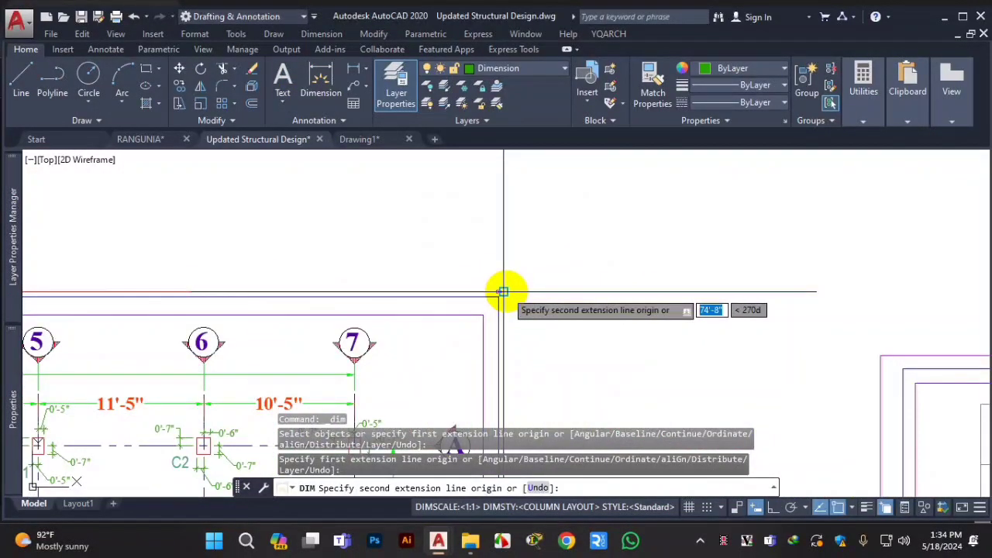
{"action": "left_click", "coordinate": [505, 290]}
{"action": "scroll", "coordinate": [497, 217], "scroll_direction": "down", "scroll_amount": 3}
{"action": "left_click", "coordinate": [488, 224]}
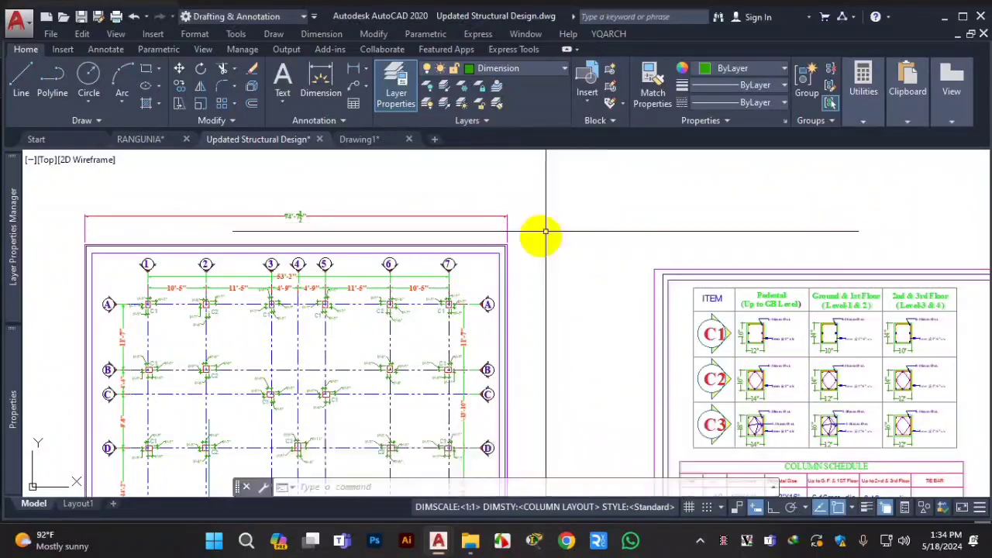
{"action": "key", "text": "Escape"}
{"action": "scroll", "coordinate": [150, 176], "scroll_direction": "up", "scroll_amount": 4}
{"action": "scroll", "coordinate": [403, 277], "scroll_direction": "down", "scroll_amount": 3}
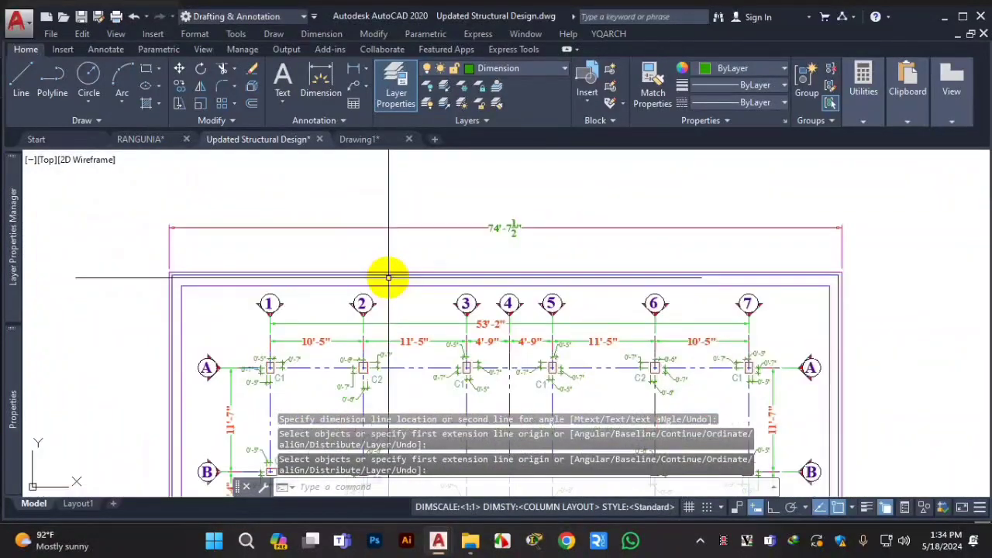
{"action": "scroll", "coordinate": [279, 264], "scroll_direction": "up", "scroll_amount": 3}
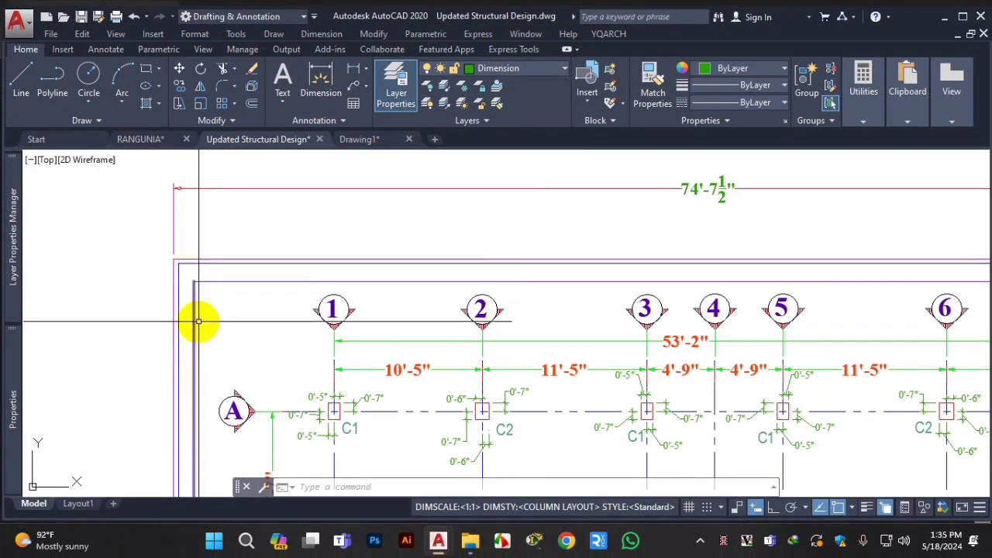
Set the COLUMN LAYOUT style's offset from origin to 11", save it and inspect the gap at the frame's upper-left corner
{"action": "type", "text": "d"}
{"action": "key", "text": "Return"}
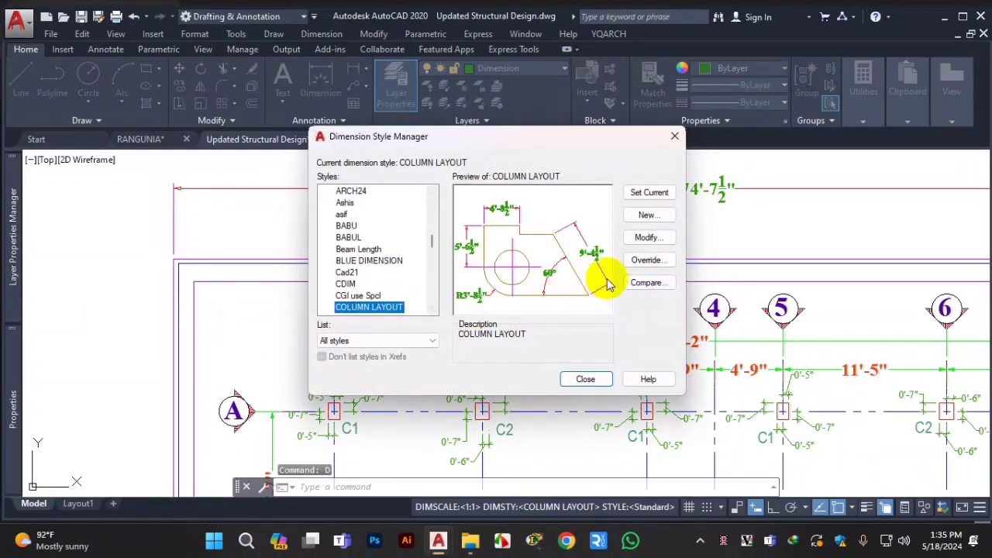
{"action": "left_click", "coordinate": [647, 237]}
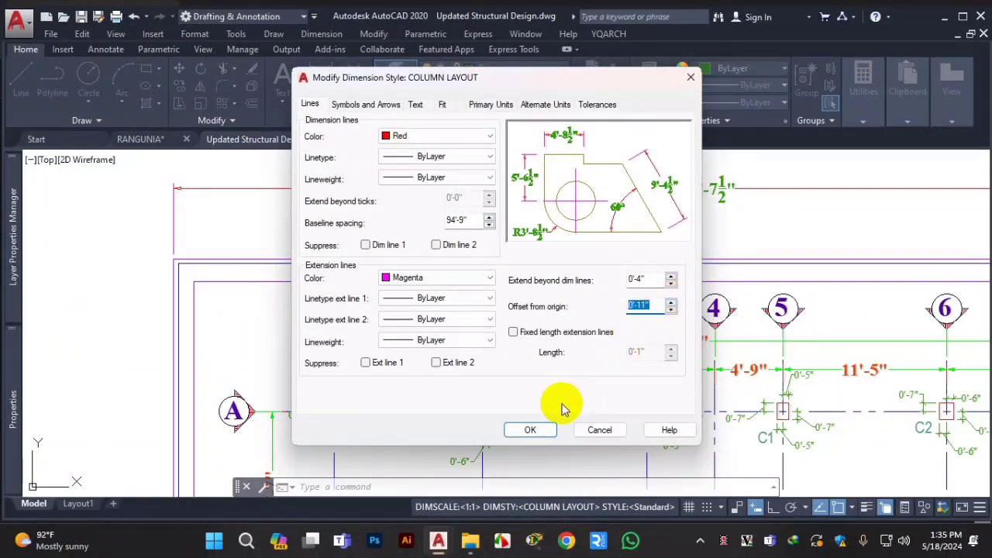
{"action": "left_click", "coordinate": [528, 429]}
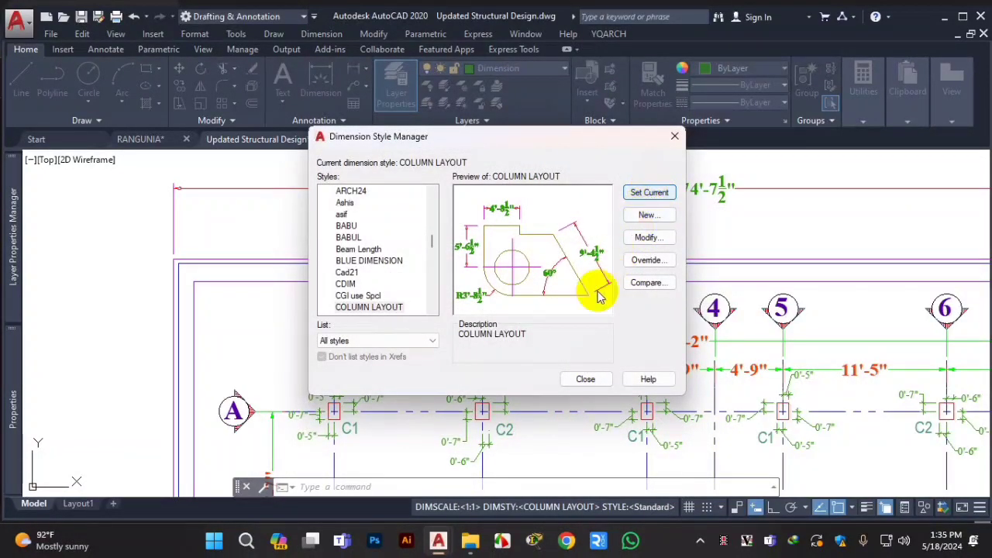
{"action": "left_click", "coordinate": [585, 379]}
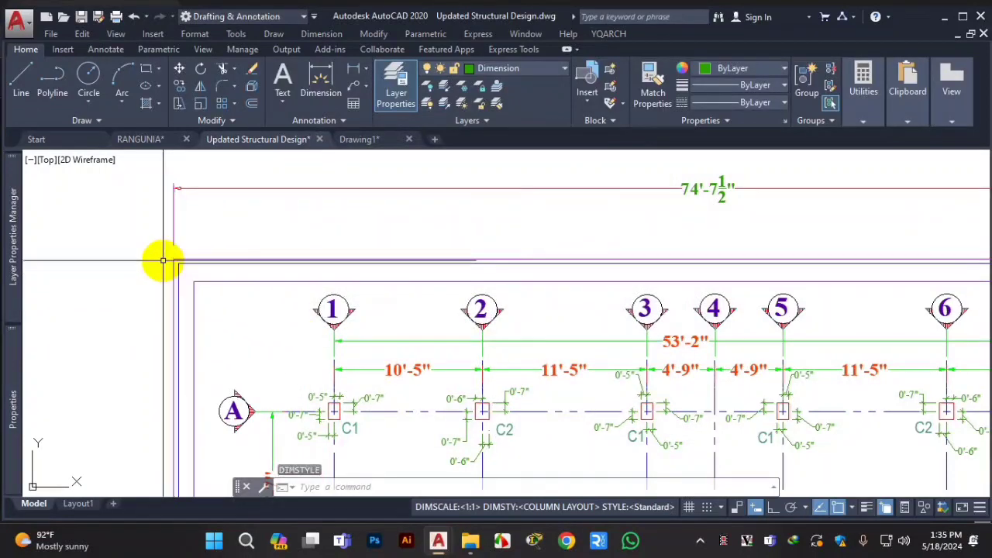
{"action": "scroll", "coordinate": [164, 259], "scroll_direction": "up", "scroll_amount": 2}
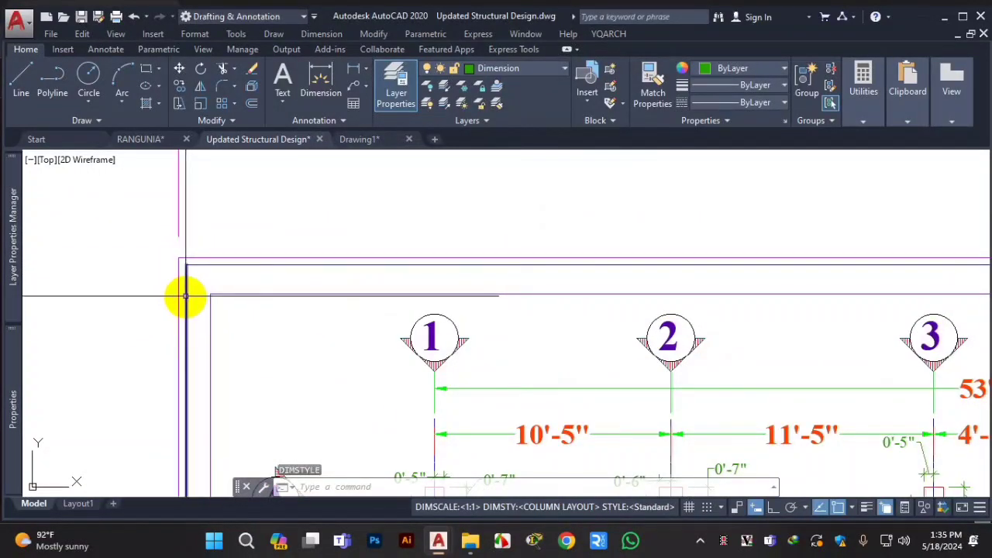
{"action": "scroll", "coordinate": [174, 240], "scroll_direction": "up", "scroll_amount": 3}
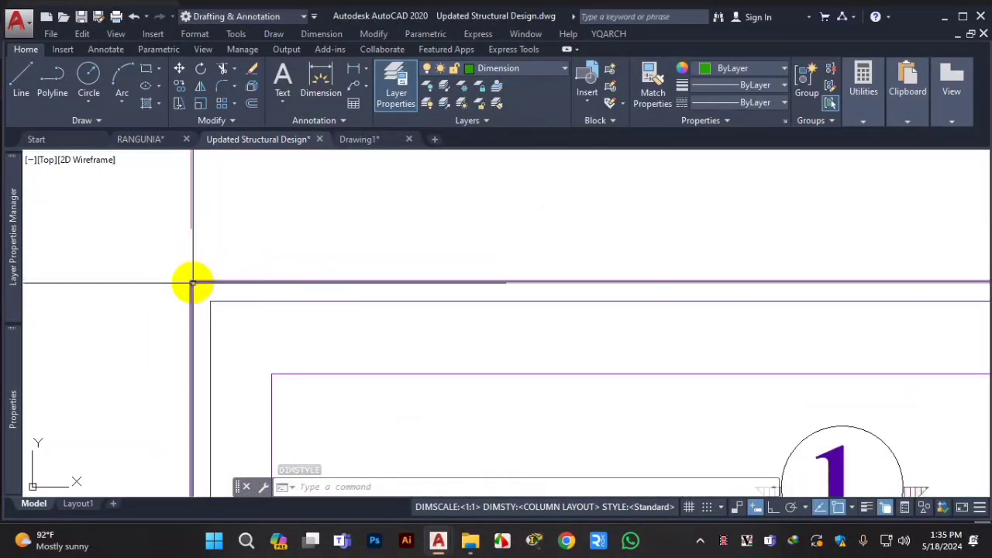
Set the COLUMN LAYOUT style's offset from origin to 0, make the style current and check the extension line at the frame corner
{"action": "key", "text": "Return"}
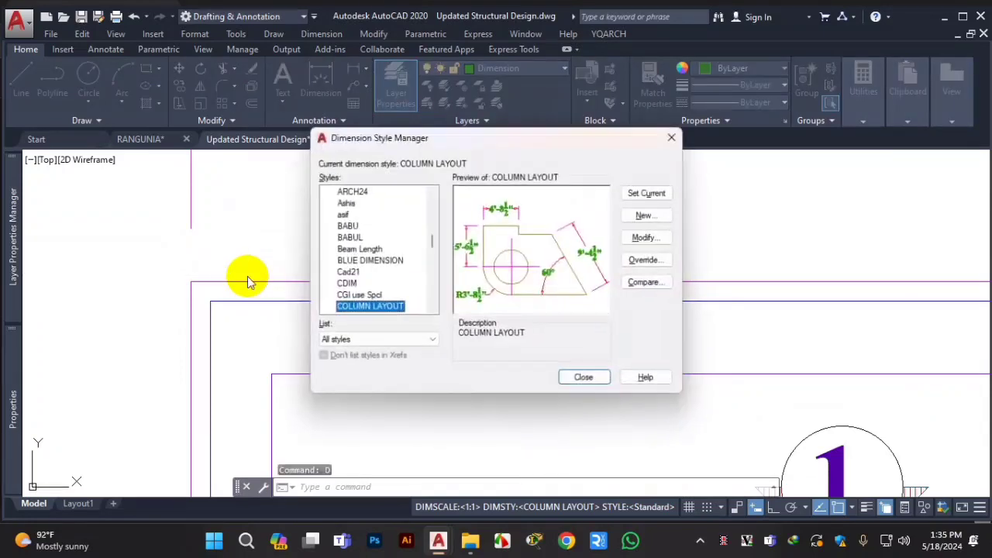
{"action": "left_click", "coordinate": [646, 238]}
{"action": "left_click_drag", "start_coordinate": [642, 304], "coordinate": [594, 307]}
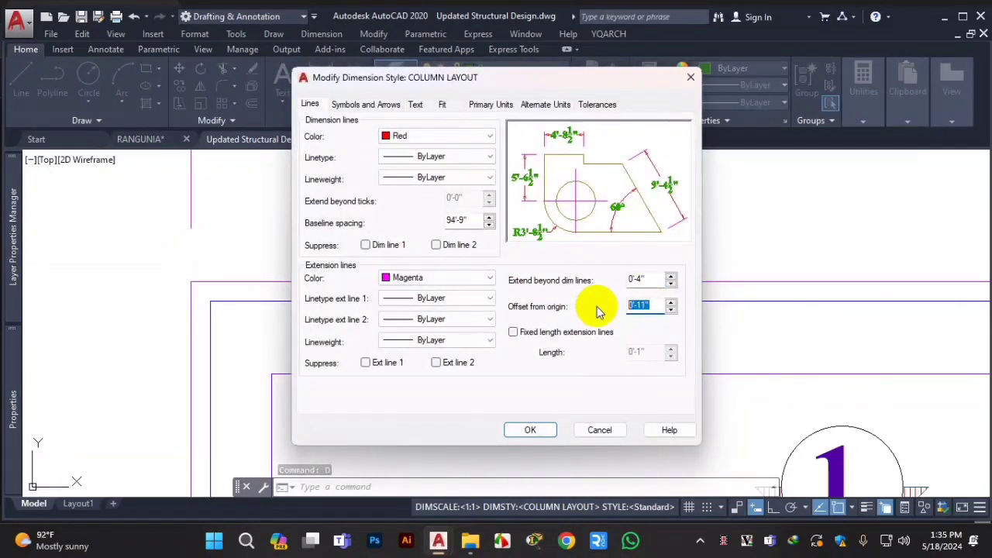
{"action": "type", "text": "8"}
{"action": "left_click", "coordinate": [530, 429]}
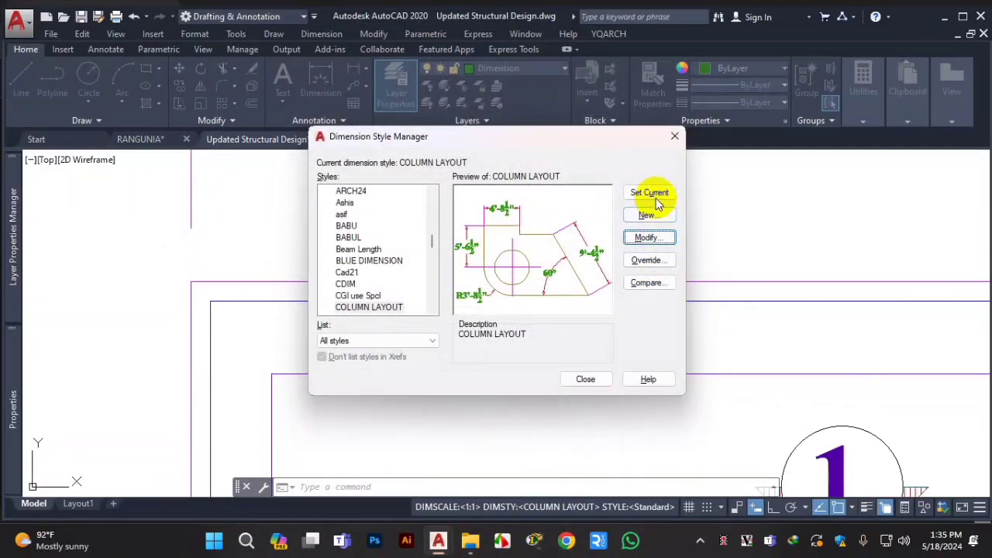
{"action": "left_click", "coordinate": [652, 193]}
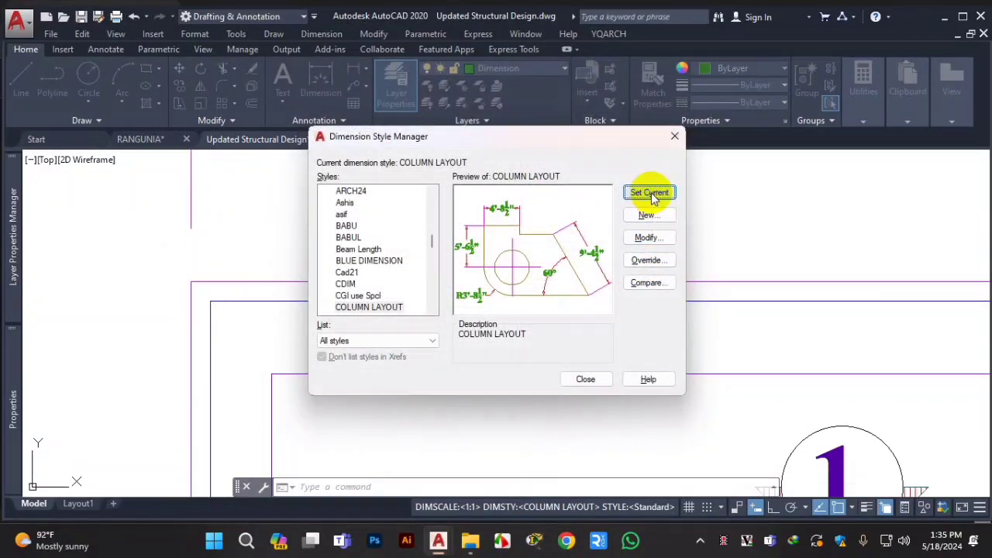
{"action": "left_click", "coordinate": [584, 380]}
{"action": "scroll", "coordinate": [62, 264], "scroll_direction": "up", "scroll_amount": 3}
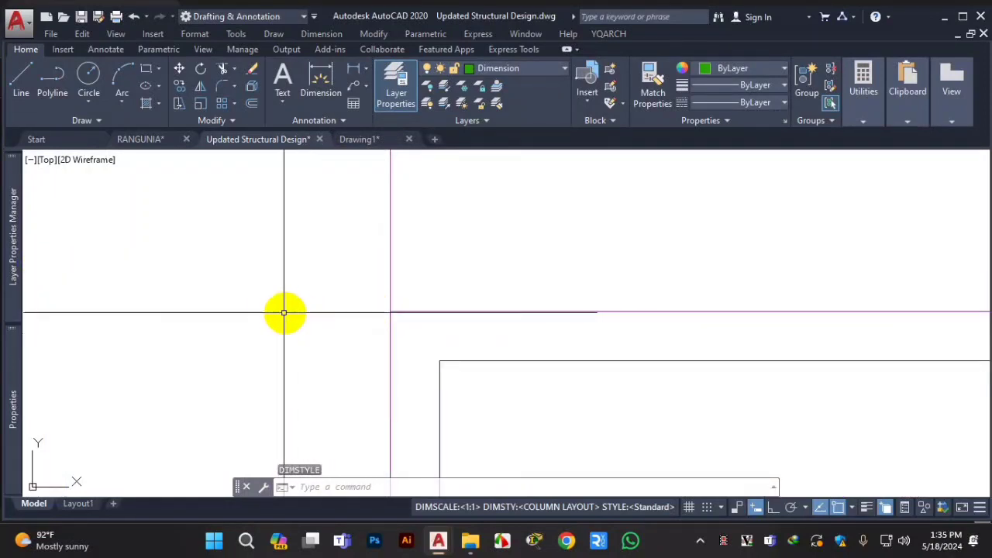
{"action": "scroll", "coordinate": [273, 303], "scroll_direction": "down", "scroll_amount": 5}
Open the COLUMN LAYOUT dimension style for modification
{"action": "key", "text": "Return"}
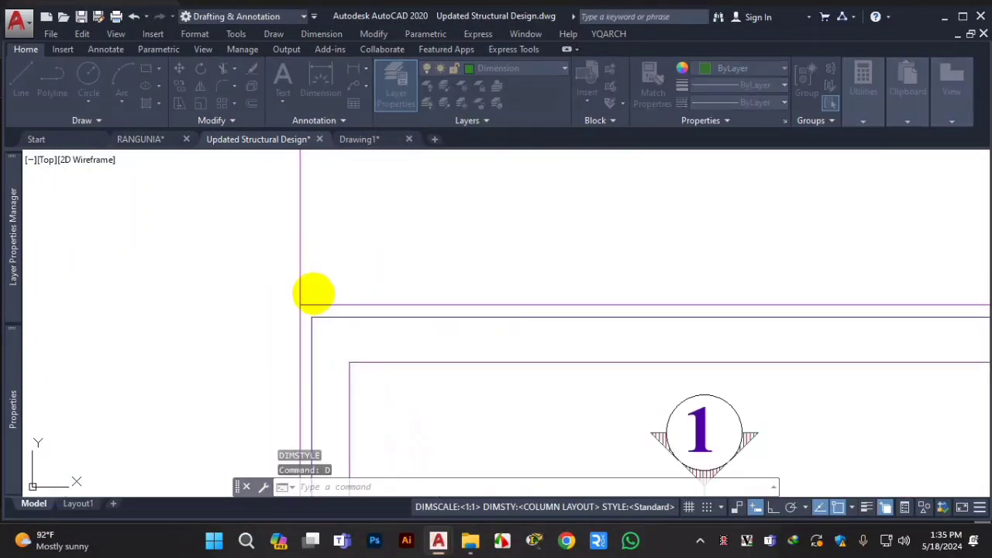
{"action": "left_click", "coordinate": [647, 240]}
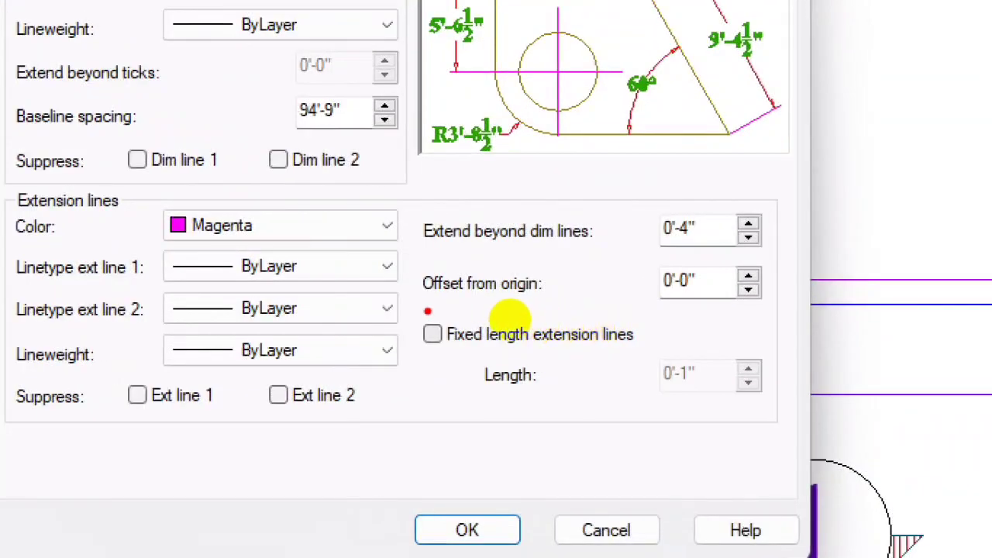
{"action": "mouse_move", "coordinate": [509, 316]}
{"action": "left_mouse_down"}
{"action": "mouse_move", "coordinate": [656, 326]}
{"action": "mouse_move", "coordinate": [679, 294]}
{"action": "mouse_move", "coordinate": [526, 288]}
{"action": "left_mouse_up"}
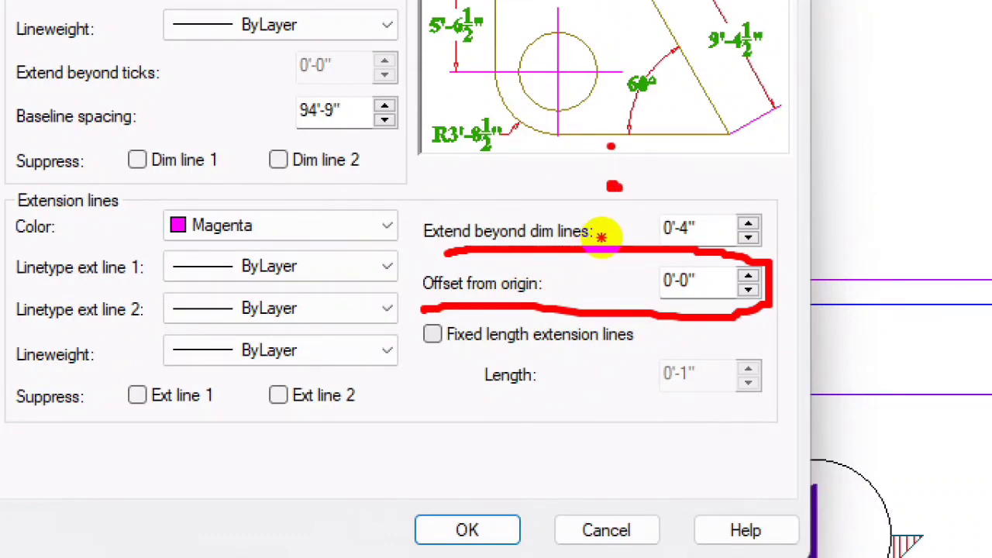
{"action": "left_click_drag", "start_coordinate": [602, 237], "coordinate": [603, 171]}
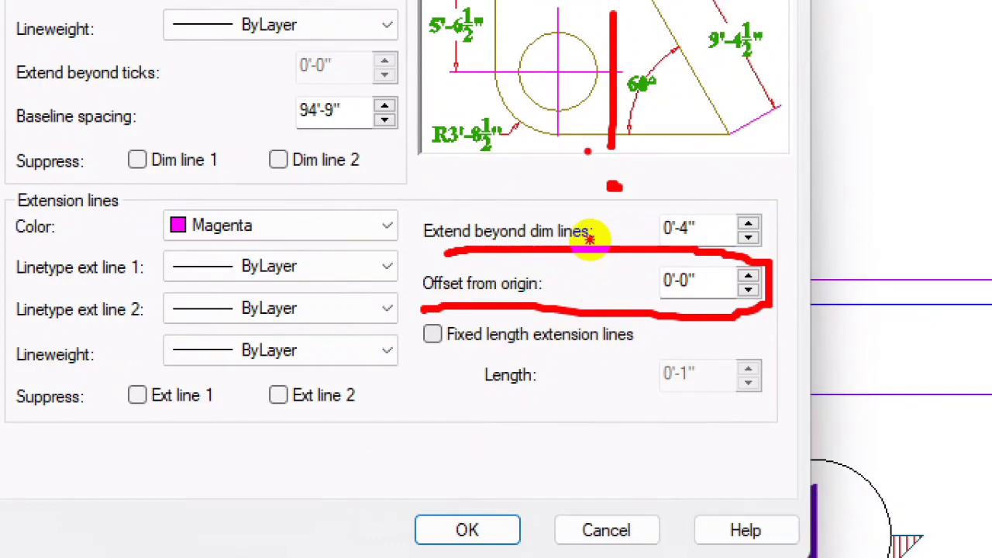
{"action": "mouse_move", "coordinate": [589, 241]}
{"action": "left_mouse_down"}
{"action": "mouse_move", "coordinate": [628, 233]}
{"action": "mouse_move", "coordinate": [669, 258]}
{"action": "left_mouse_up"}
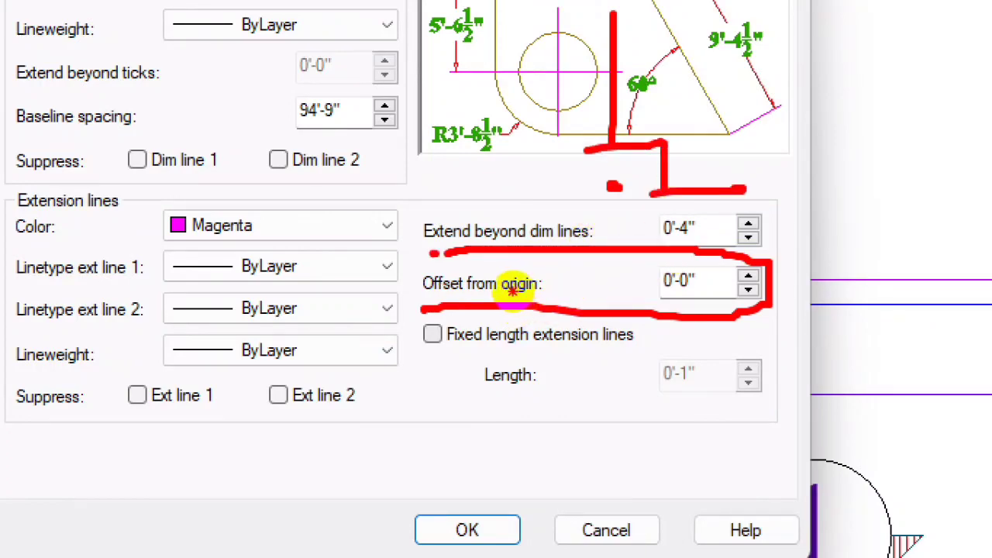
{"action": "mouse_move", "coordinate": [514, 289]}
{"action": "left_mouse_down"}
{"action": "mouse_move", "coordinate": [583, 302]}
{"action": "mouse_move", "coordinate": [565, 295]}
{"action": "left_mouse_up"}
{"action": "key", "text": "Escape"}
Set the offset from origin to 6" and the extension beyond dim lines to 0, save the style and inspect the dimension's left end
{"action": "left_click_drag", "start_coordinate": [649, 307], "coordinate": [609, 306]}
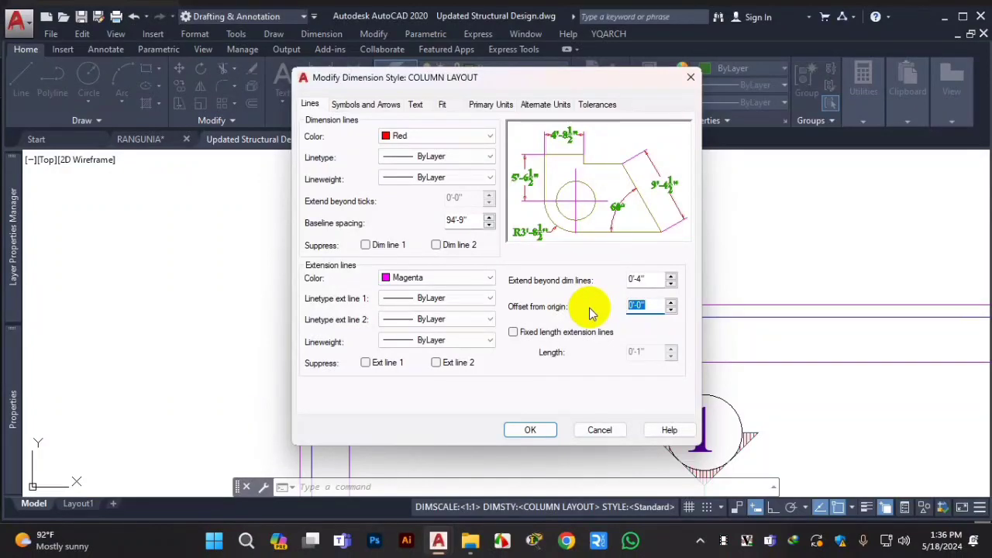
{"action": "type", "text": "6"}
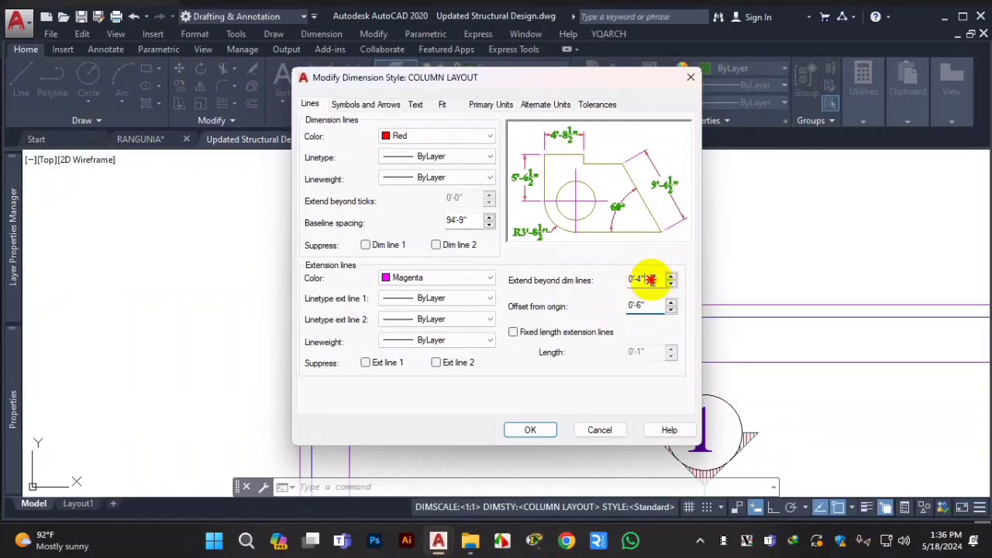
{"action": "left_click_drag", "start_coordinate": [648, 279], "coordinate": [617, 285]}
{"action": "type", "text": "0"}
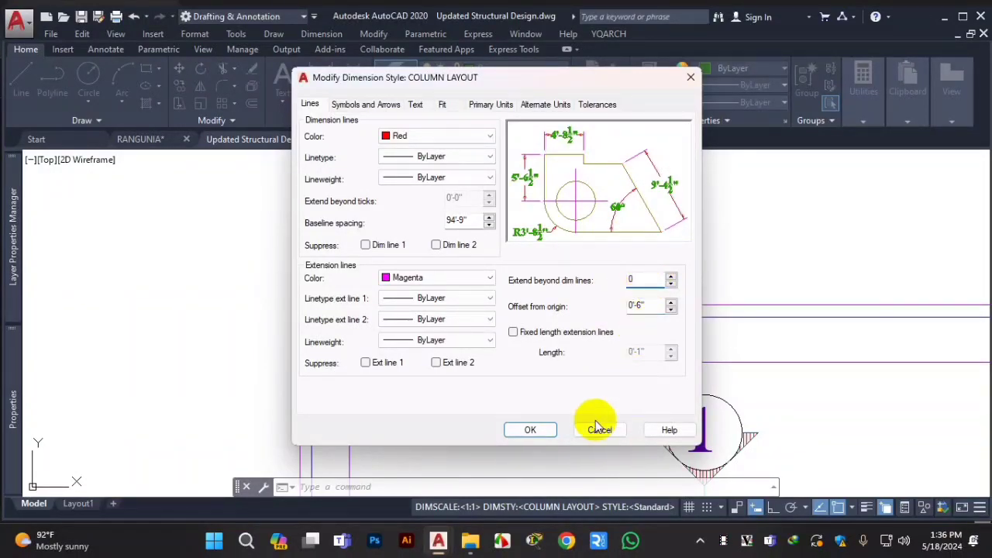
{"action": "left_click", "coordinate": [530, 430]}
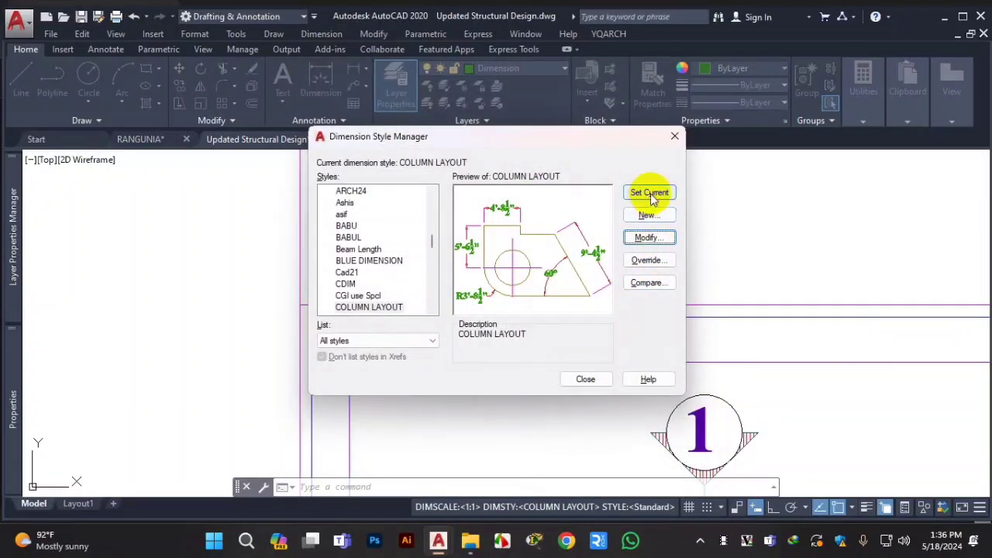
{"action": "left_click", "coordinate": [585, 379]}
{"action": "scroll", "coordinate": [508, 408], "scroll_direction": "down", "scroll_amount": 3}
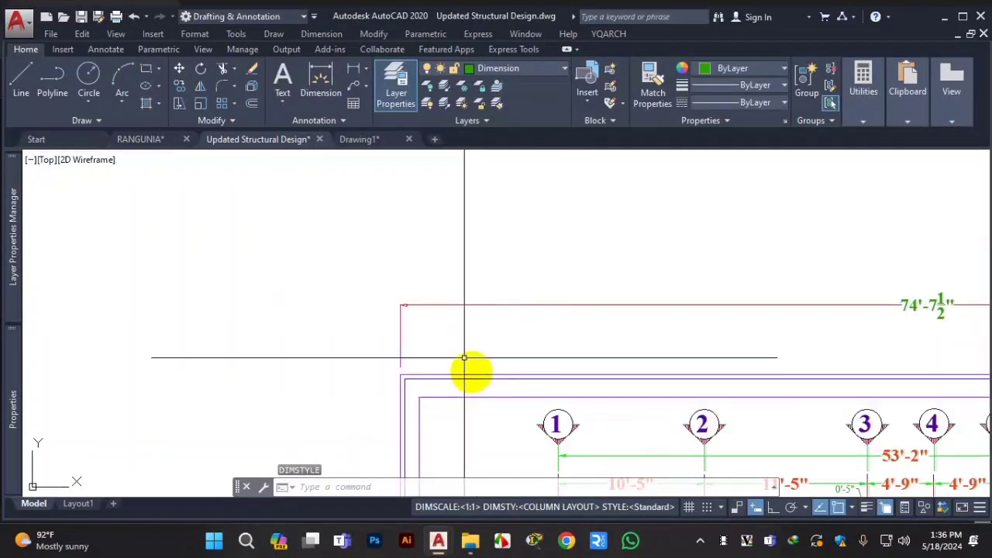
{"action": "scroll", "coordinate": [469, 372], "scroll_direction": "up", "scroll_amount": 6}
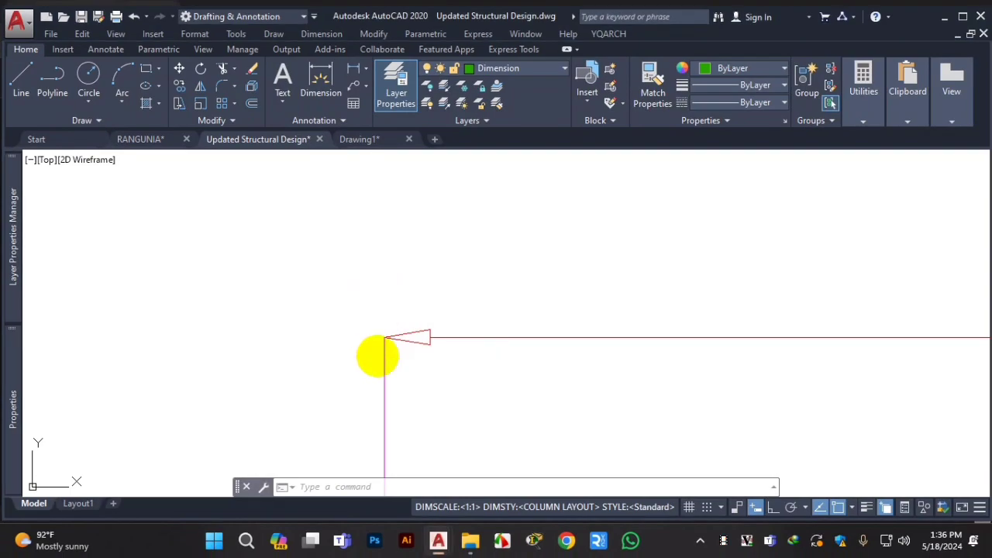
Set COLUMN LAYOUT to extend 4" beyond dim lines with fixed length extension lines enabled, save it and inspect the dimension's left arrow
{"action": "type", "text": "d"}
{"action": "key", "text": "Return"}
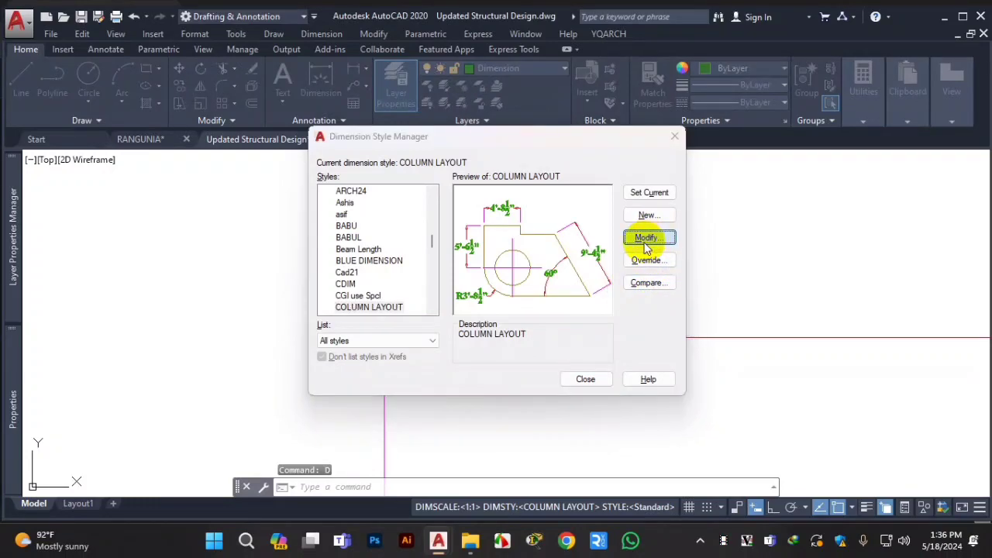
{"action": "left_click", "coordinate": [646, 238]}
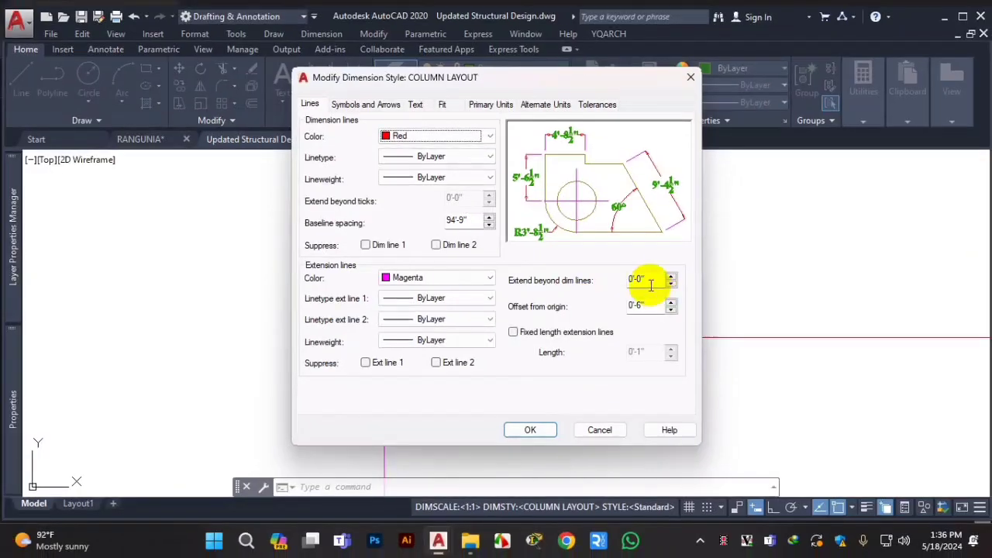
{"action": "double_click", "coordinate": [636, 283]}
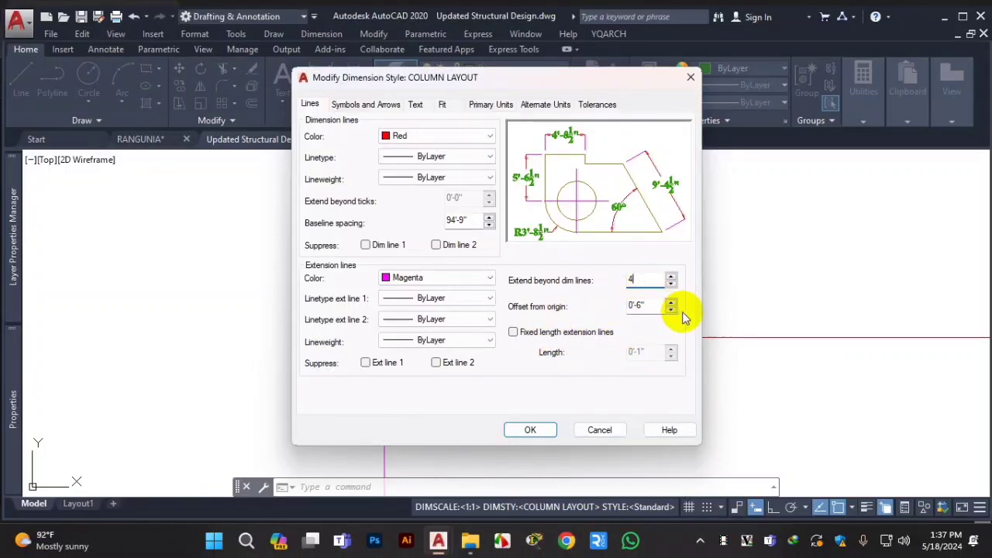
{"action": "left_click", "coordinate": [514, 333]}
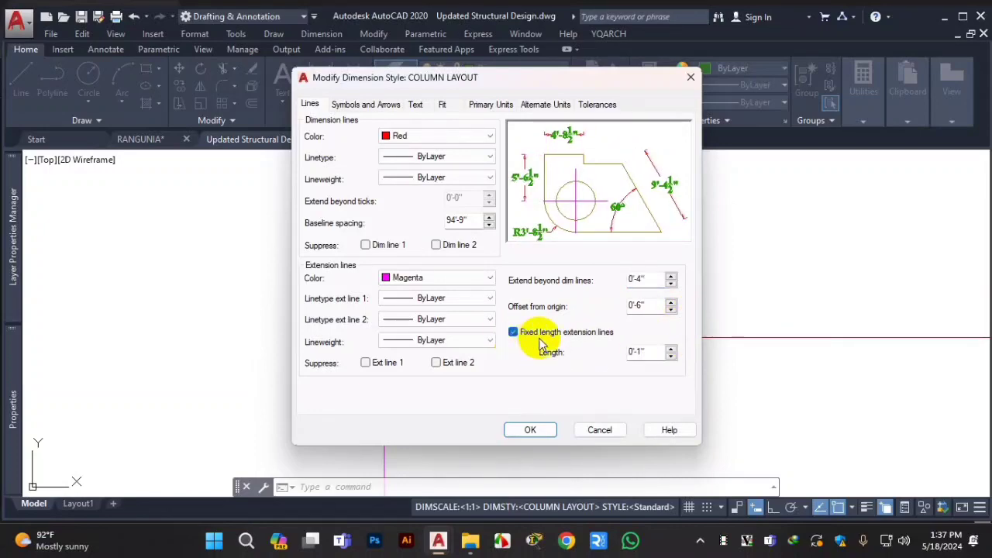
{"action": "left_click", "coordinate": [528, 431]}
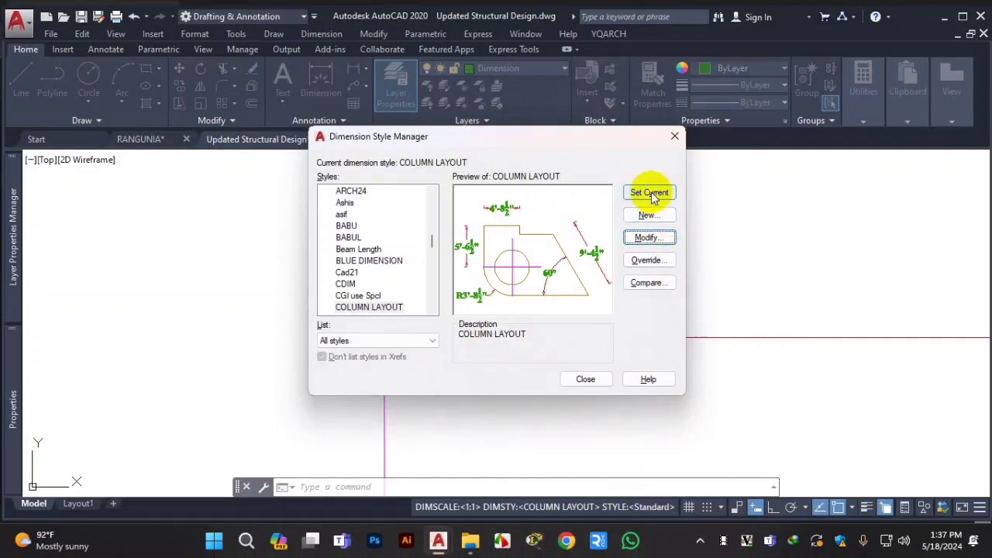
{"action": "left_click", "coordinate": [586, 379]}
{"action": "scroll", "coordinate": [388, 330], "scroll_direction": "up", "scroll_amount": 5}
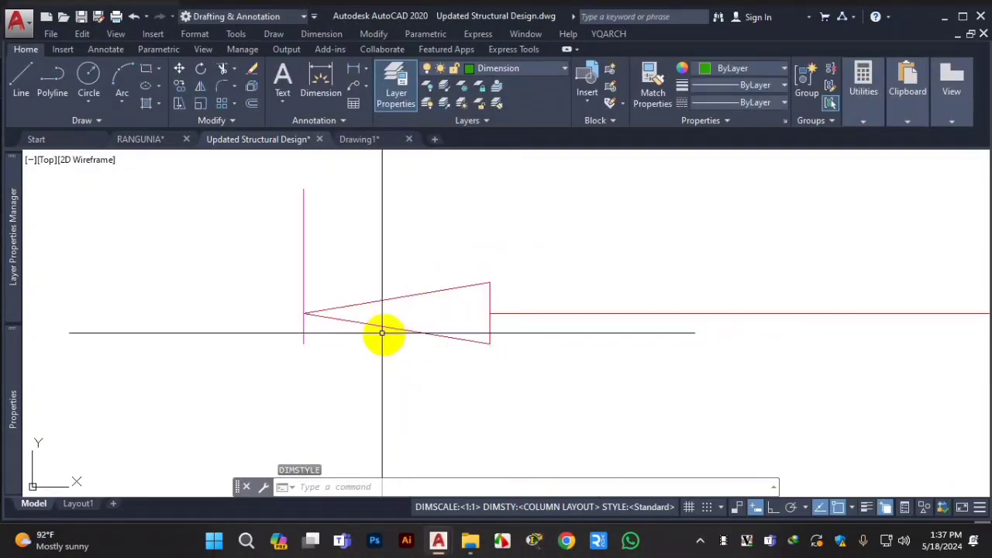
{"action": "scroll", "coordinate": [341, 325], "scroll_direction": "down", "scroll_amount": 6}
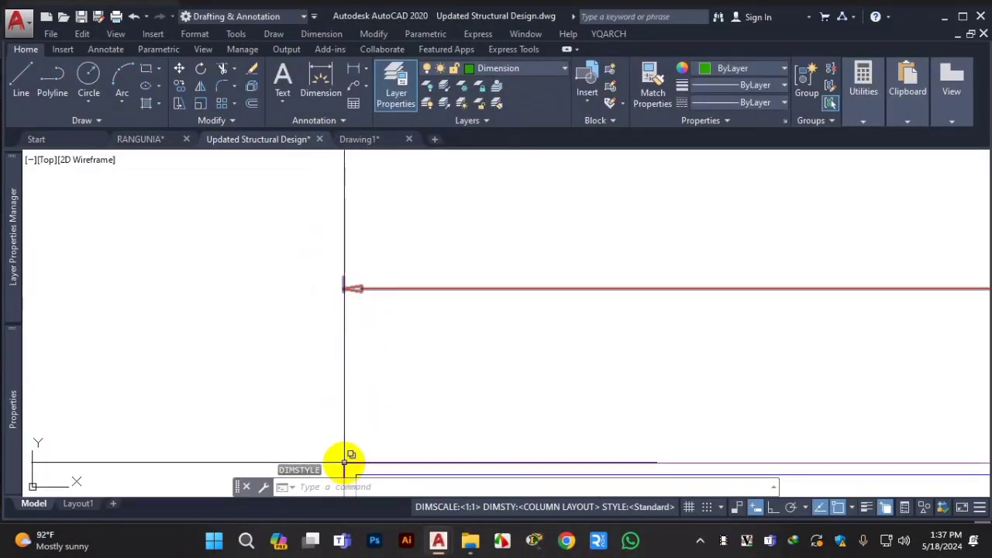
{"action": "scroll", "coordinate": [341, 293], "scroll_direction": "up", "scroll_amount": 4}
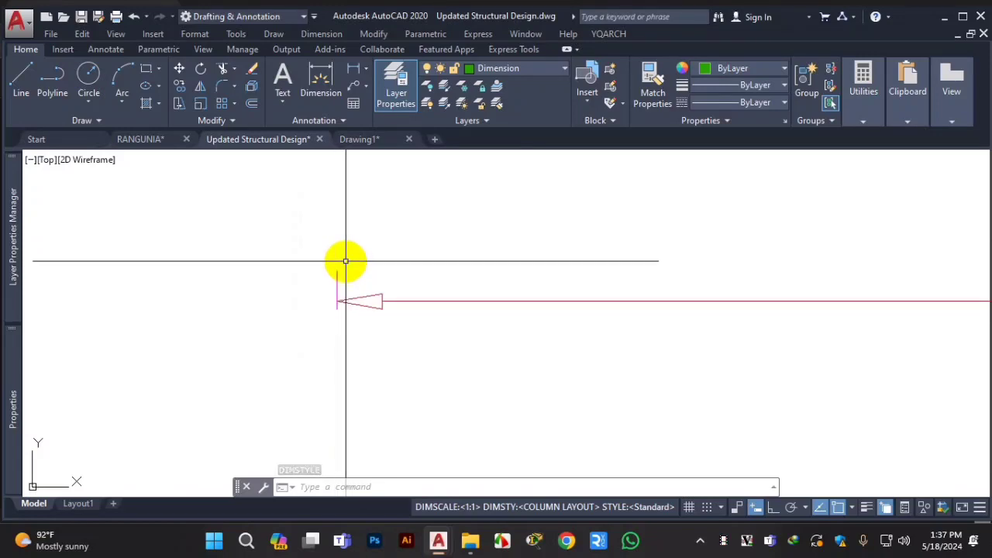
{"action": "scroll", "coordinate": [350, 325], "scroll_direction": "down", "scroll_amount": 4}
{"action": "scroll", "coordinate": [279, 314], "scroll_direction": "up", "scroll_amount": 4}
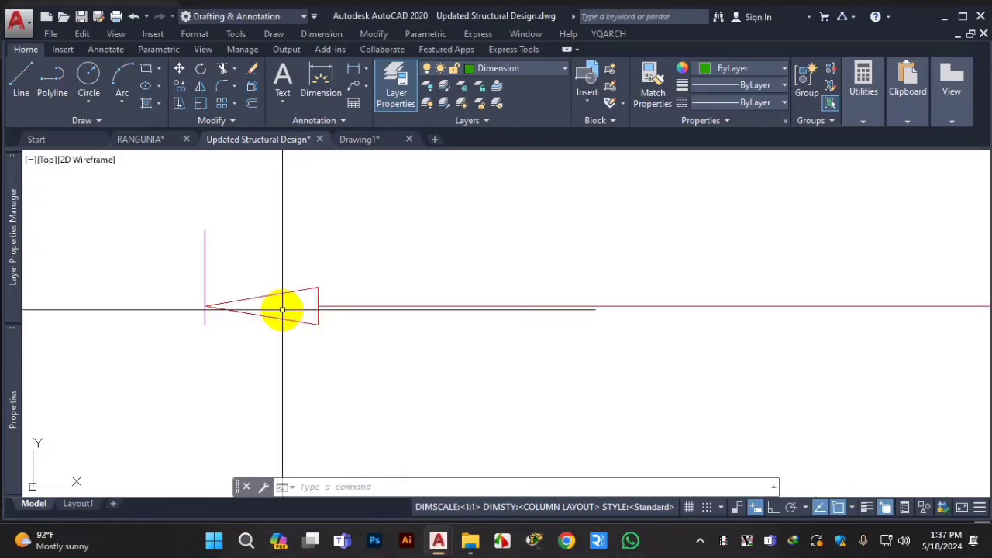
{"action": "scroll", "coordinate": [295, 287], "scroll_direction": "down", "scroll_amount": 4}
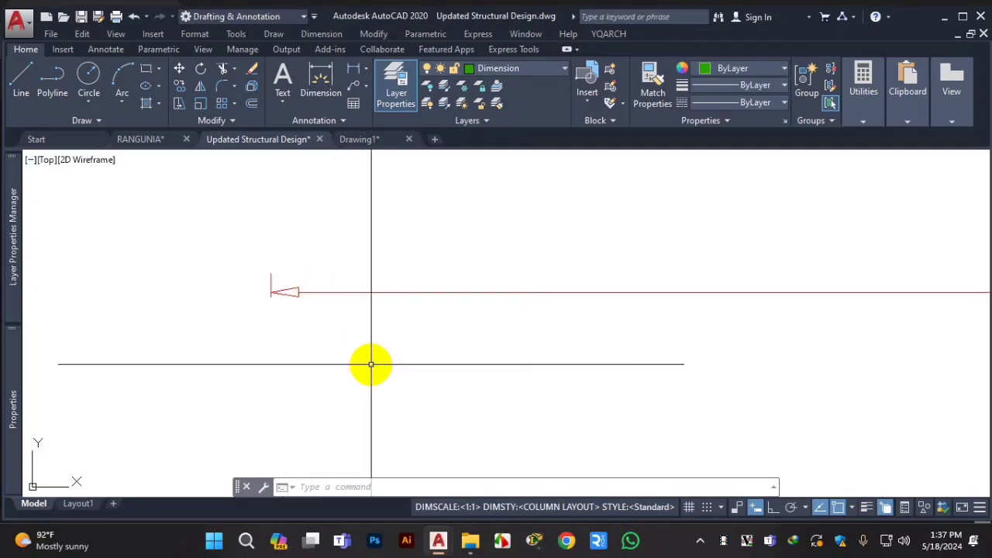
Set the COLUMN LAYOUT style's fixed extension line length to 6", save it and check the extension line at the left arrow
{"action": "type", "text": "d"}
{"action": "key", "text": "Return"}
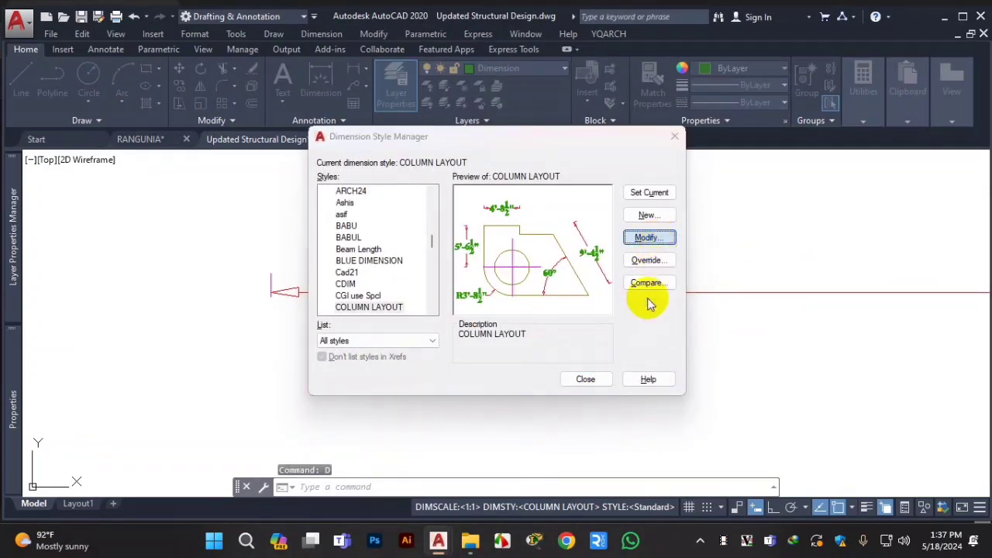
{"action": "key", "text": "Return"}
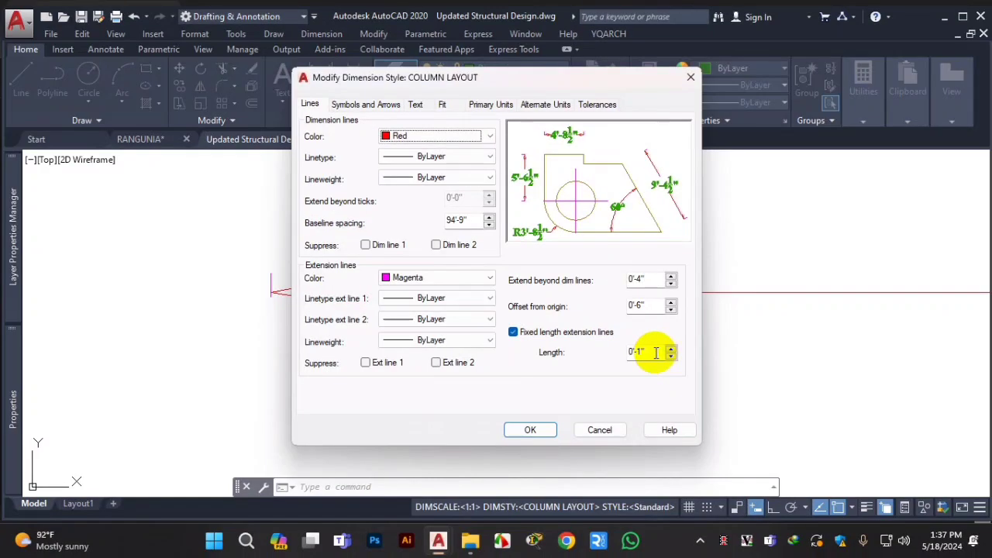
{"action": "left_click_drag", "start_coordinate": [633, 342], "coordinate": [529, 344]}
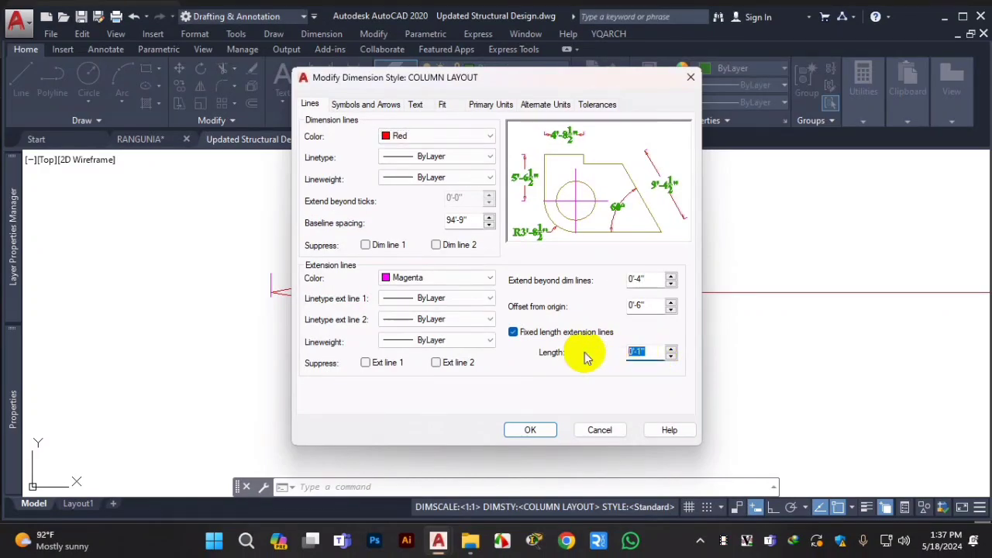
{"action": "type", "text": "6"}
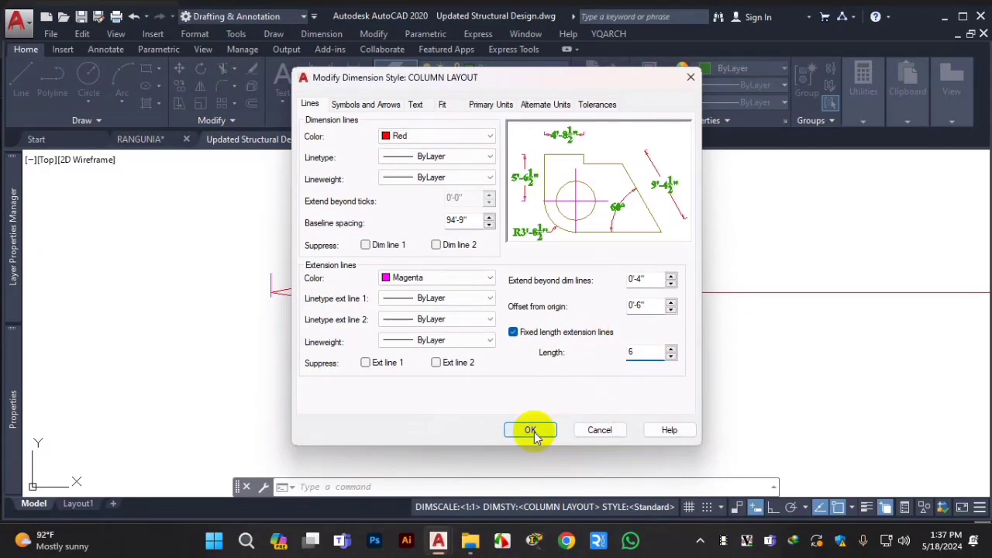
{"action": "left_click", "coordinate": [530, 431]}
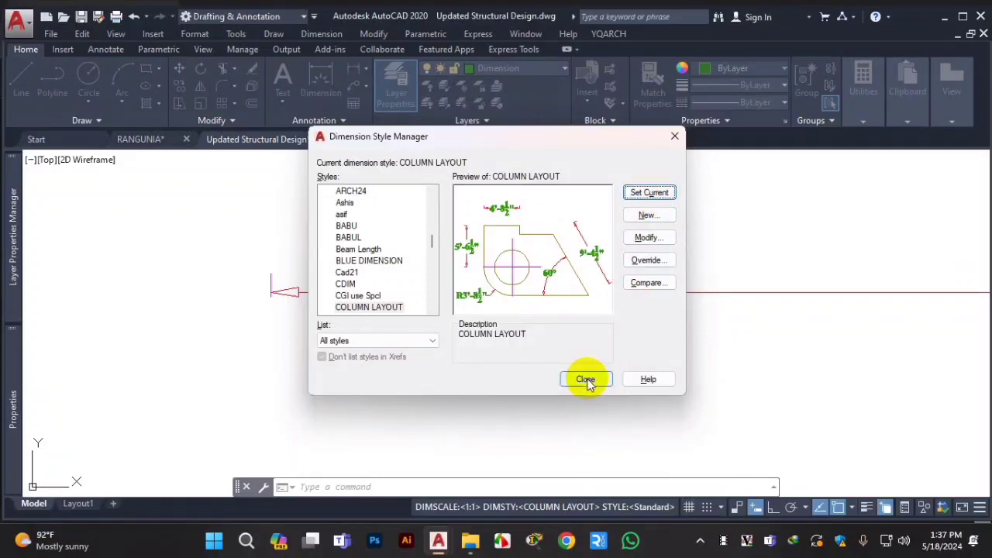
{"action": "left_click", "coordinate": [585, 379]}
{"action": "scroll", "coordinate": [315, 321], "scroll_direction": "up", "scroll_amount": 3}
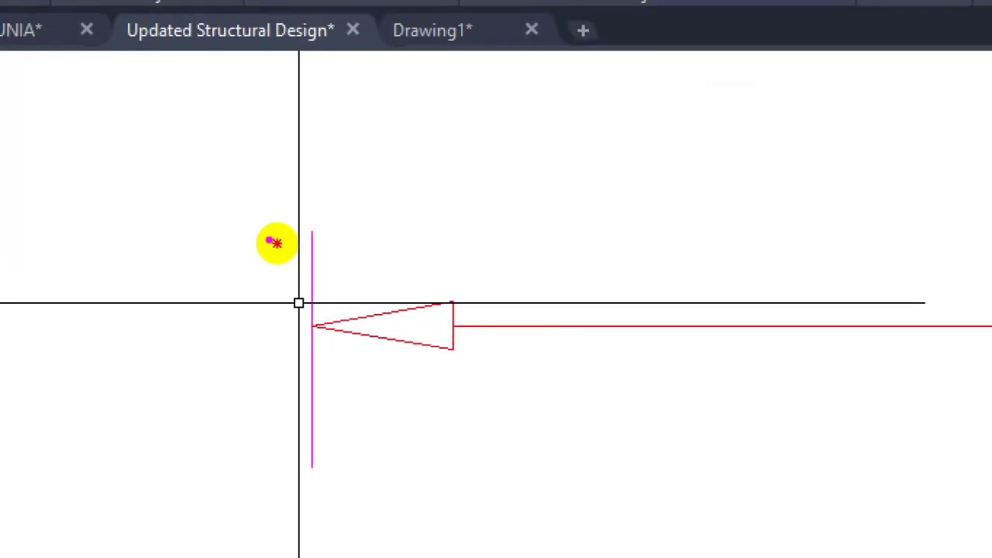
Examine the fixed-length extension line and its distance from the frame's upper-left corner
{"action": "mouse_move", "coordinate": [269, 239]}
{"action": "left_mouse_down"}
{"action": "mouse_move", "coordinate": [341, 238]}
{"action": "mouse_move", "coordinate": [313, 366]}
{"action": "mouse_move", "coordinate": [323, 462]}
{"action": "mouse_move", "coordinate": [375, 470]}
{"action": "left_mouse_up"}
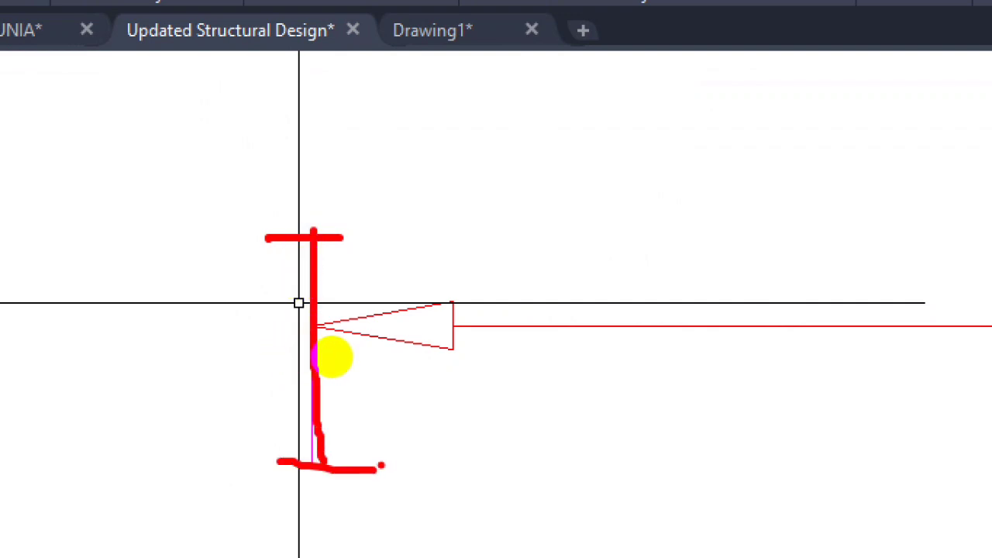
{"action": "key", "text": "Escape"}
{"action": "scroll", "coordinate": [334, 239], "scroll_direction": "down", "scroll_amount": 6}
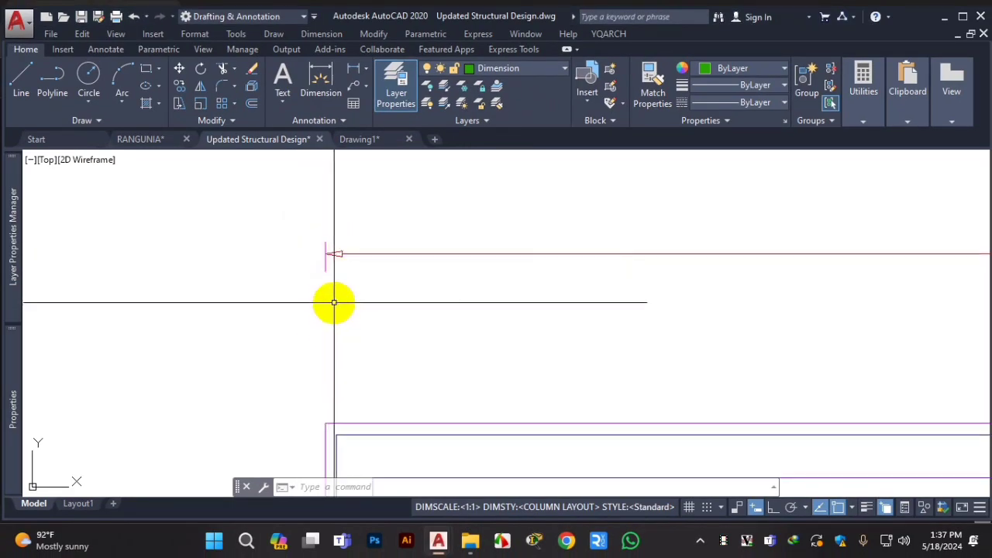
{"action": "scroll", "coordinate": [335, 302], "scroll_direction": "down", "scroll_amount": 2}
{"action": "left_click_drag", "start_coordinate": [332, 374], "coordinate": [336, 223]}
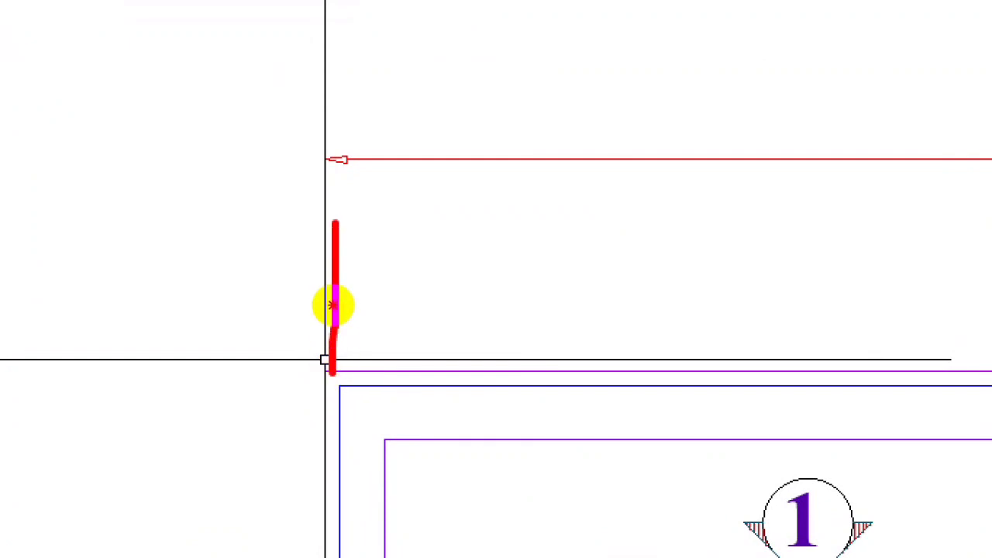
{"action": "left_click_drag", "start_coordinate": [284, 192], "coordinate": [443, 191]}
{"action": "key", "text": "Escape"}
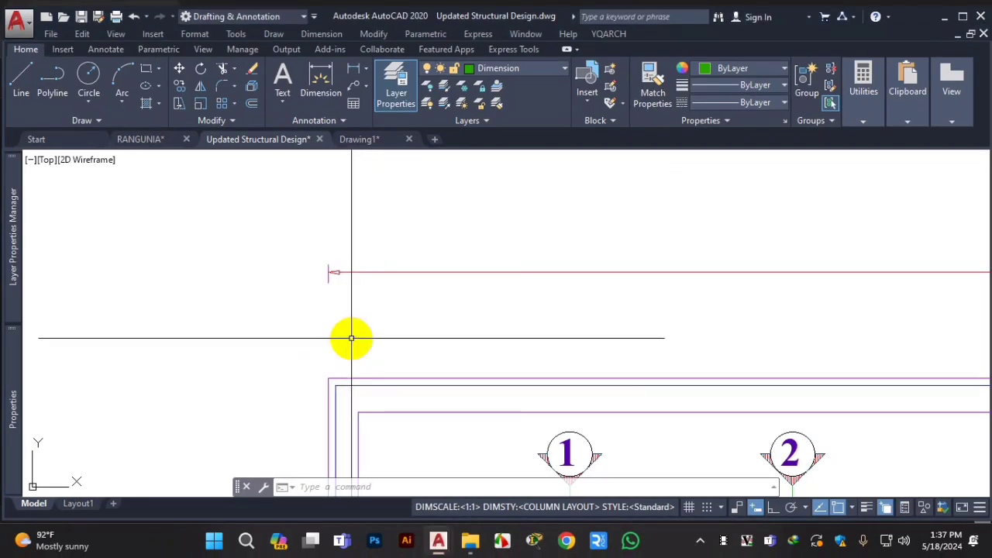
{"action": "scroll", "coordinate": [341, 358], "scroll_direction": "up", "scroll_amount": 2}
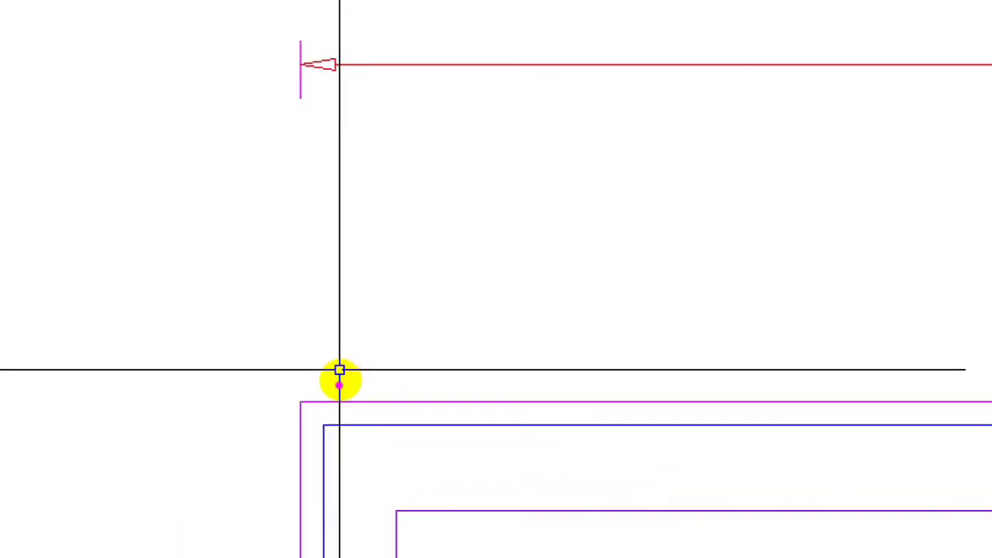
{"action": "left_click_drag", "start_coordinate": [300, 346], "coordinate": [282, 9]}
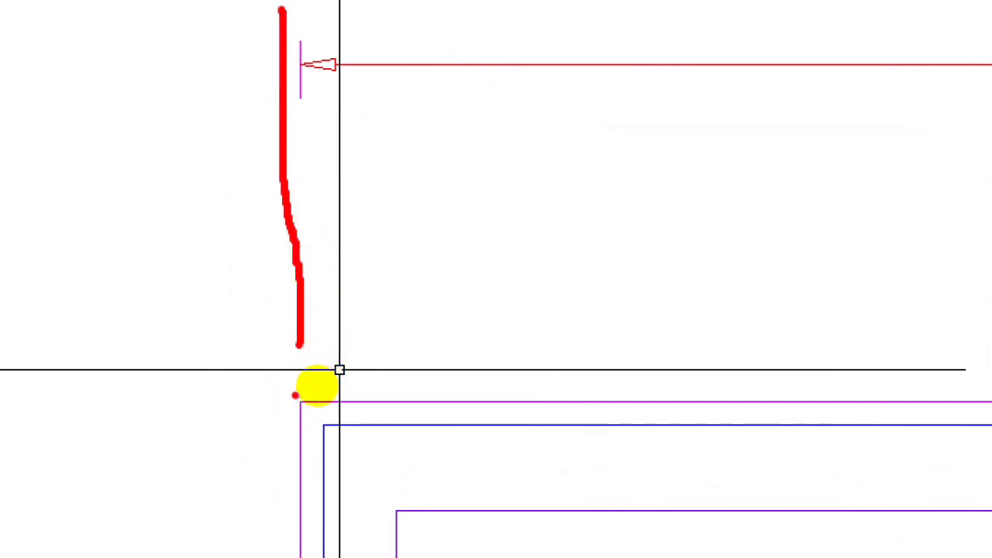
{"action": "mouse_move", "coordinate": [271, 35]}
{"action": "left_mouse_down"}
{"action": "mouse_move", "coordinate": [349, 34]}
{"action": "mouse_move", "coordinate": [294, 101]}
{"action": "left_mouse_up"}
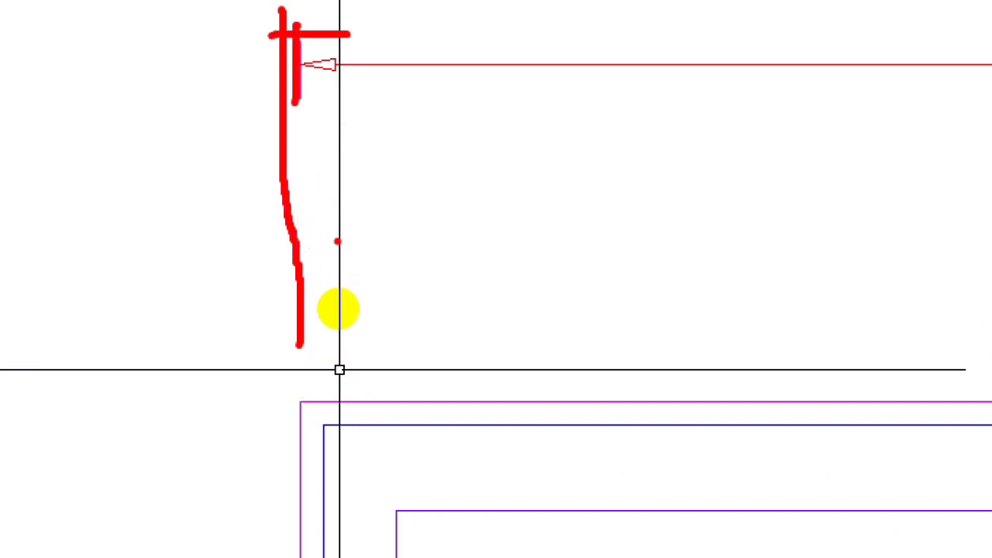
{"action": "key", "text": "Escape"}
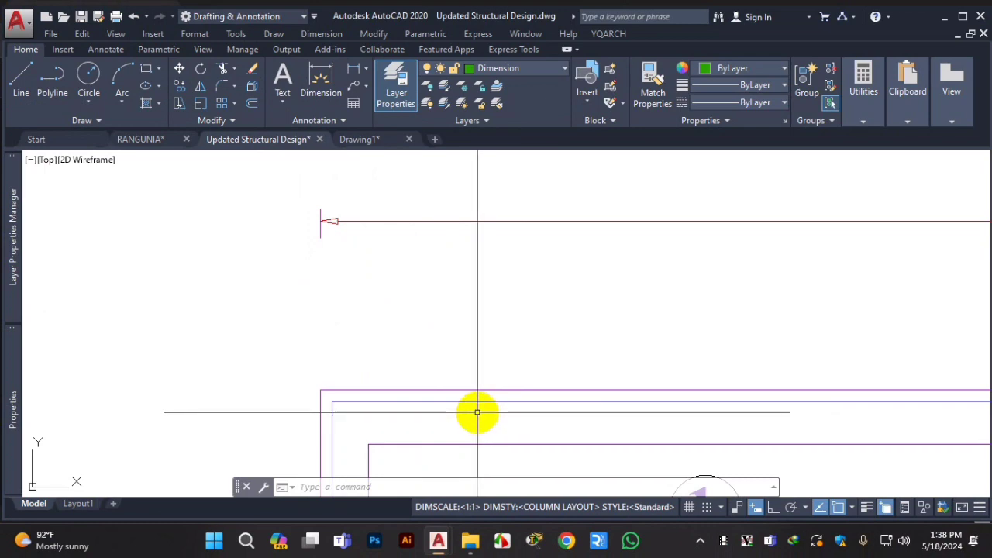
Disable fixed length extension lines in the COLUMN LAYOUT dimension style
{"action": "type", "text": "d"}
{"action": "key", "text": "Return"}
{"action": "left_click", "coordinate": [659, 240]}
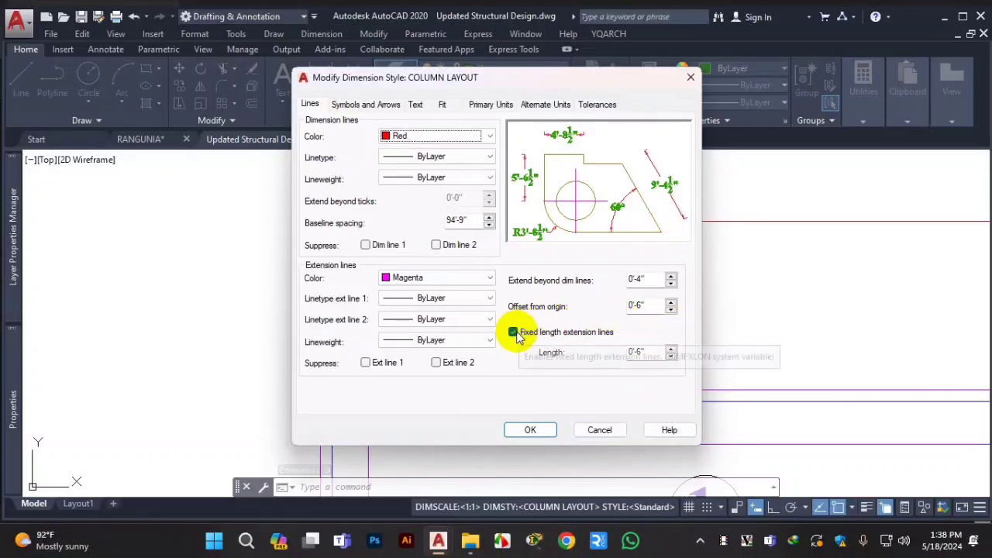
{"action": "left_click", "coordinate": [514, 333]}
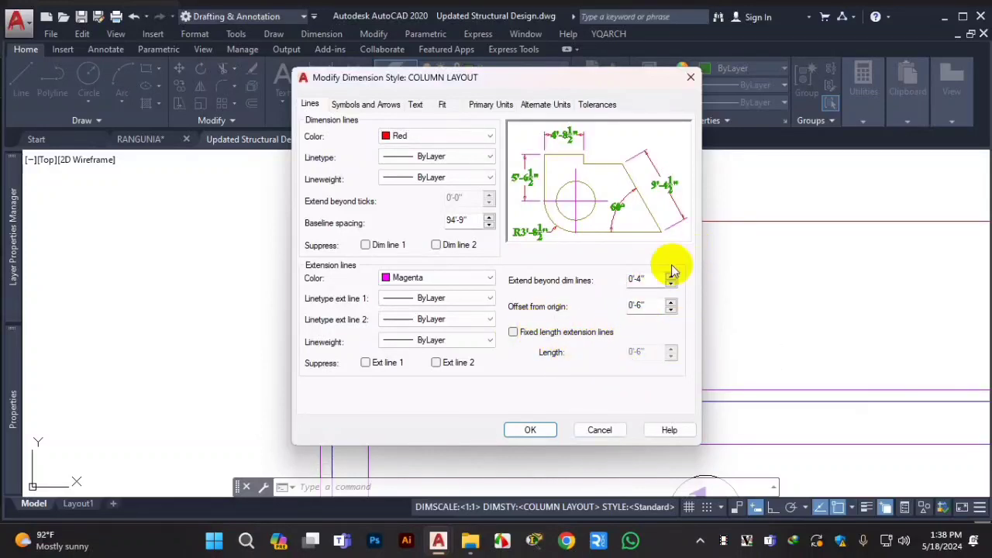